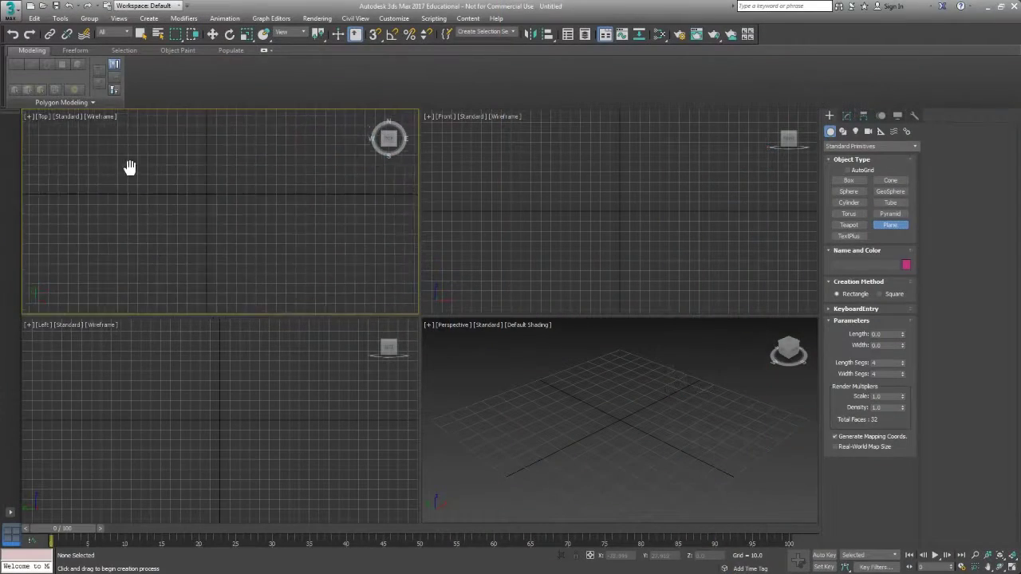
# Step: Draw a plane about 147 long and 130 wide in the Top viewport and name it Muzzle
pyautogui.moveTo(130, 167); pyautogui.dragTo(139, 196, button='middle')
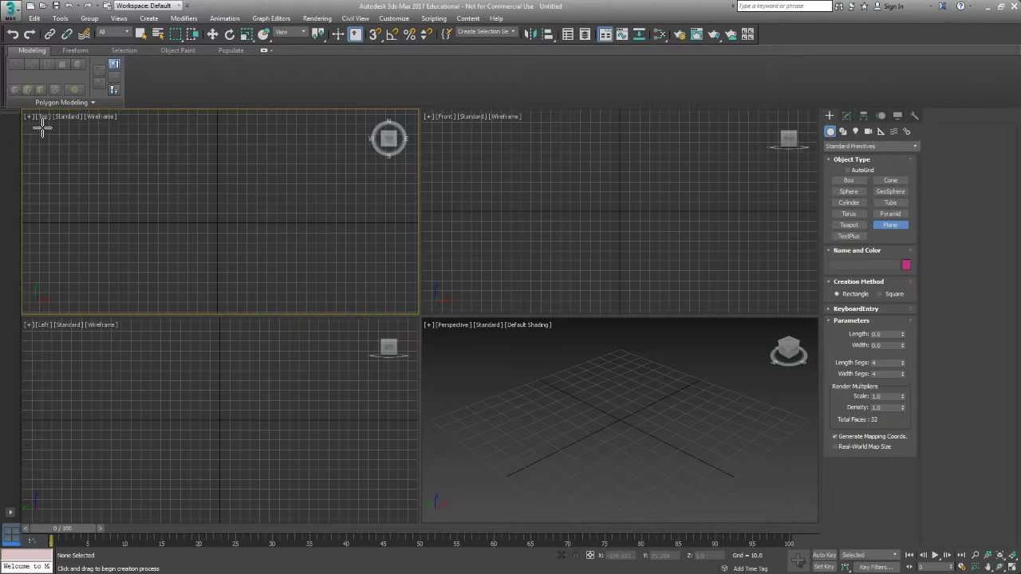
pyautogui.moveTo(155, 145); pyautogui.dragTo(283, 290)
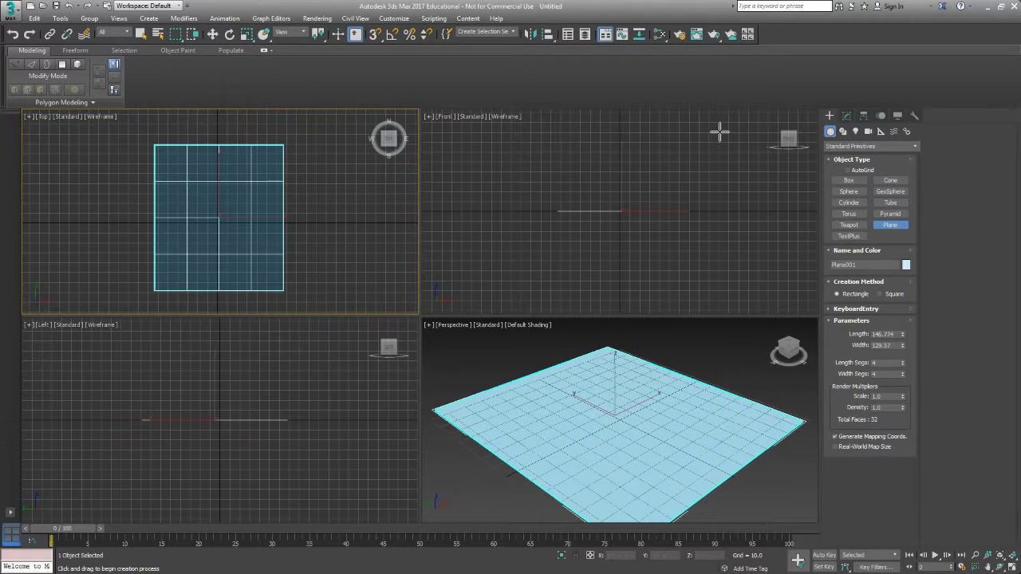
pyautogui.click(847, 117)
pyautogui.click(867, 133)
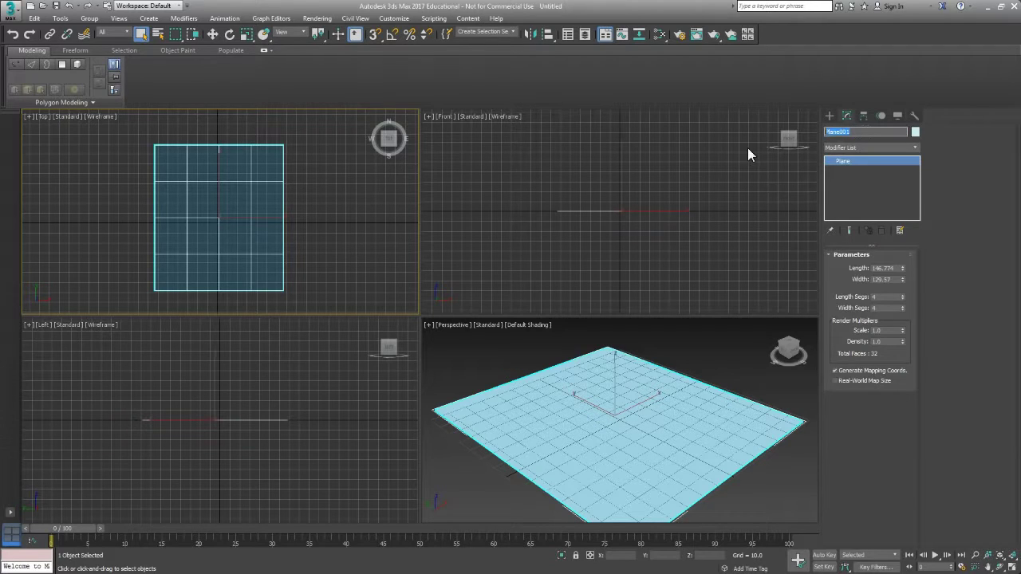
pyautogui.write('Muszle')
pyautogui.press('Return')
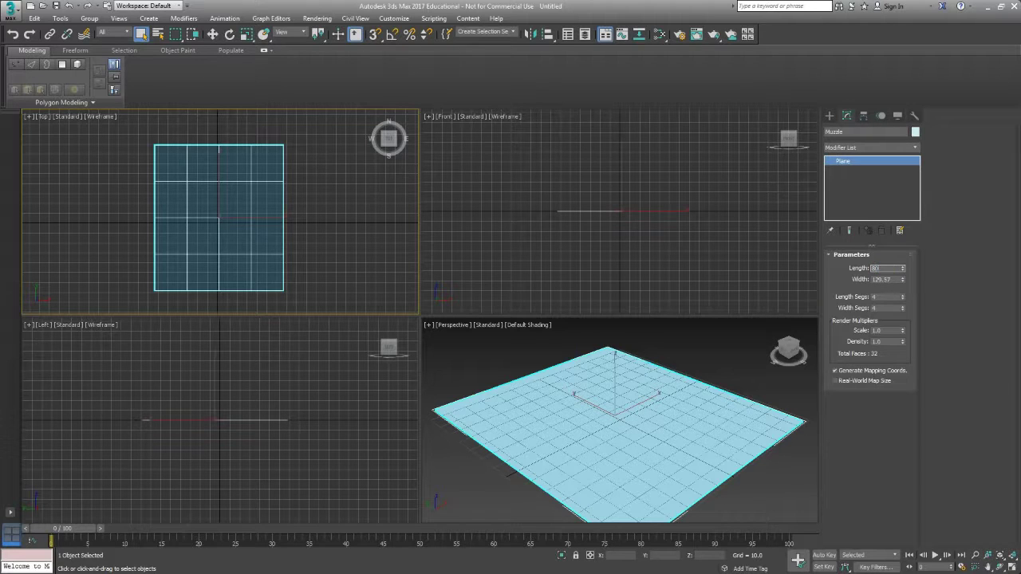
# Step: Set the plane's length to 80, width to 40, and both length and width segments to 3
pyautogui.press('Tab')
pyautogui.press('Tab')
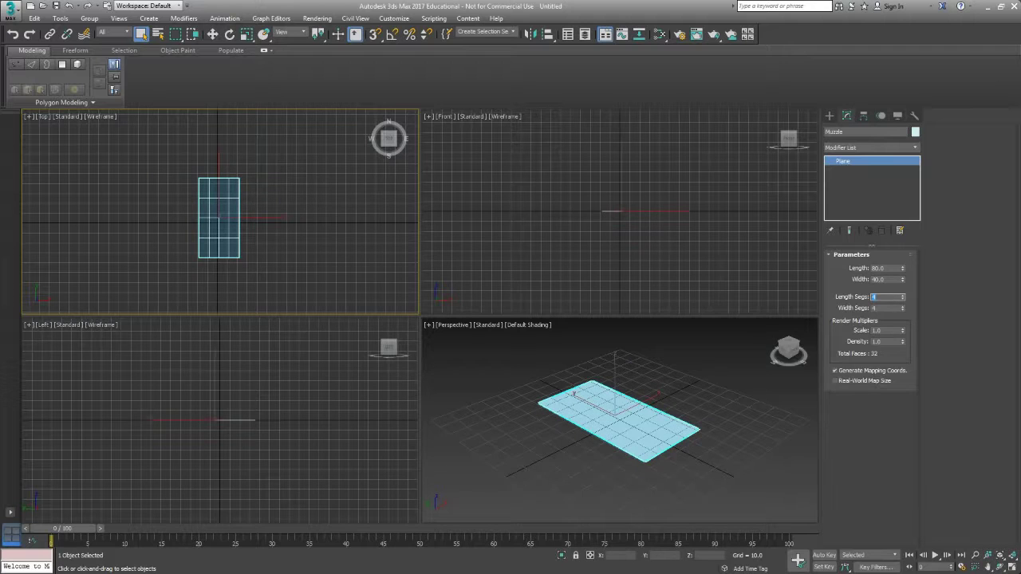
pyautogui.press('Tab')
pyautogui.press('Tab')
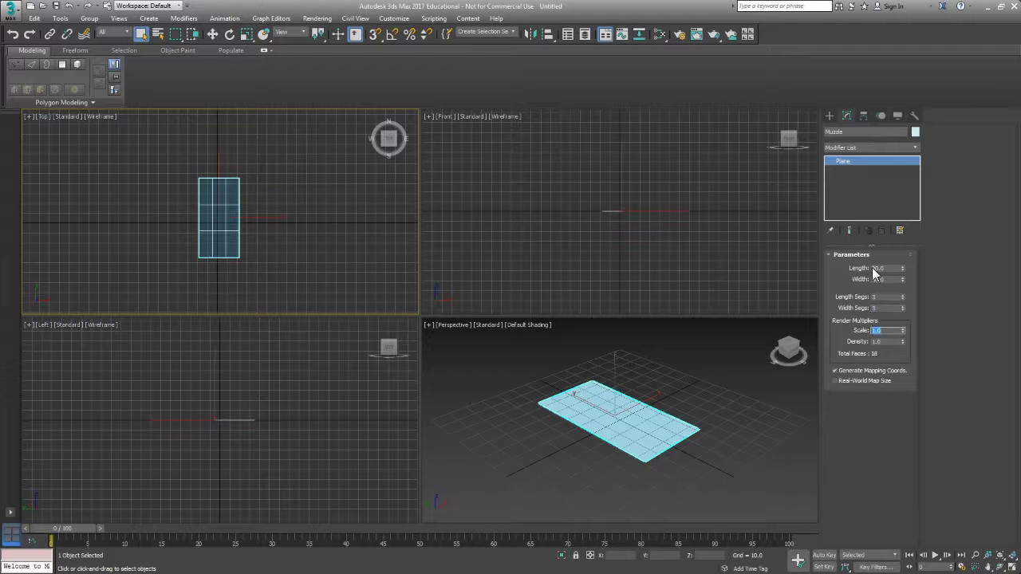
# Step: Display edged faces in the Perspective viewport and change the plane's object colour to green
pyautogui.scroll(4, 239, 216)
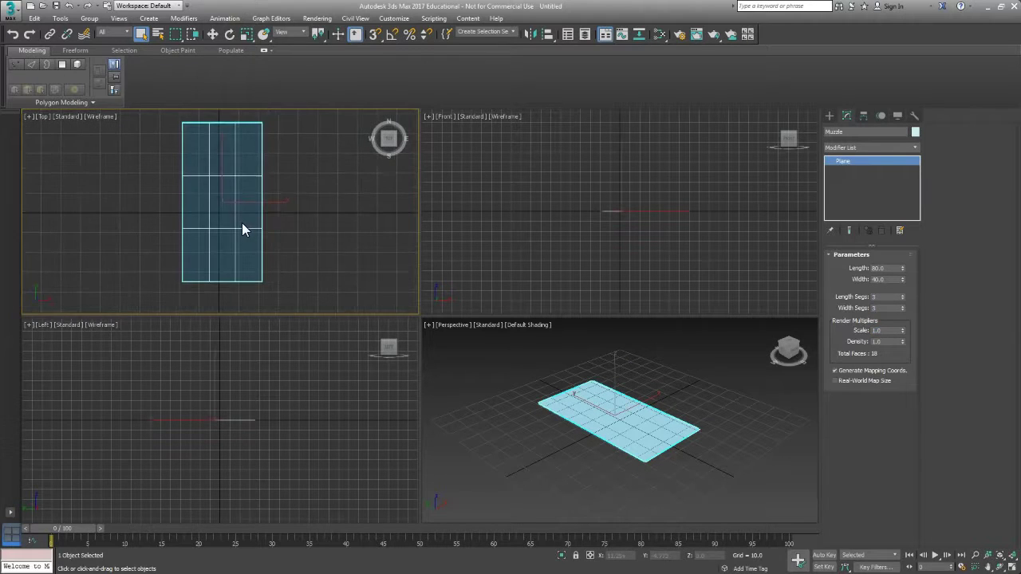
pyautogui.press('w')
pyautogui.keyDown('alt'); pyautogui.moveTo(691, 418); pyautogui.dragTo(620, 438, button='middle'); pyautogui.keyUp('alt')
pyautogui.press('F4')
pyautogui.scroll(2, 619, 438)
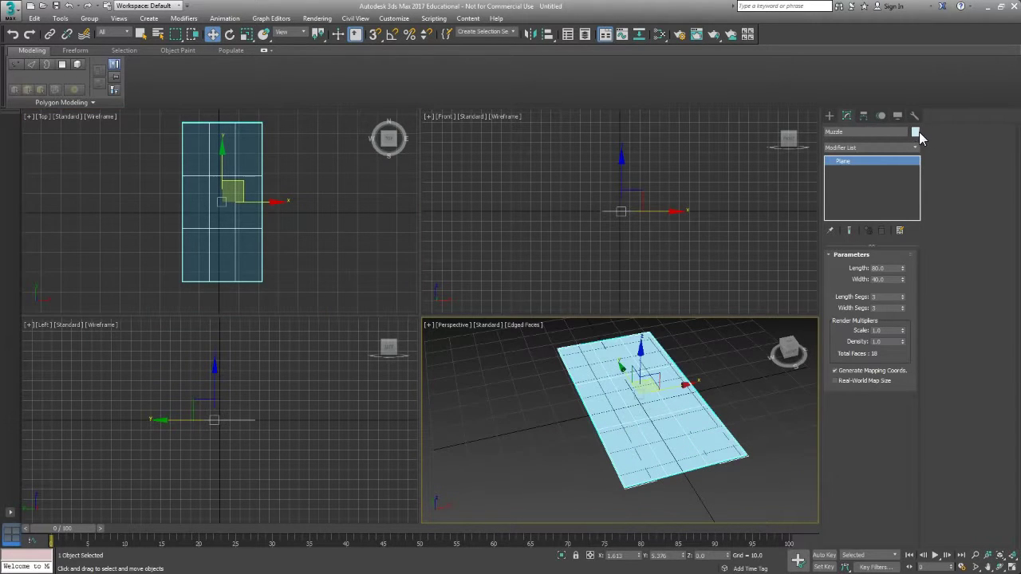
pyautogui.click(915, 132)
pyautogui.click(608, 282)
pyautogui.click(676, 345)
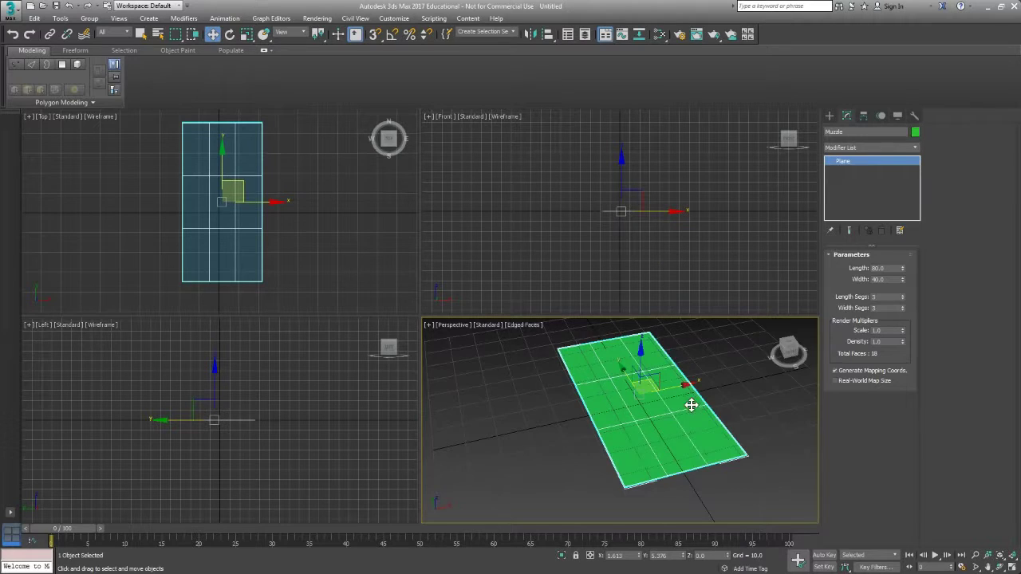
pyautogui.moveTo(689, 401)
pyautogui.keyDown('alt'); pyautogui.mouseDown(button='middle')
pyautogui.moveTo(718, 394)
pyautogui.moveTo(689, 387)
pyautogui.mouseUp(button='middle'); pyautogui.keyUp('alt')
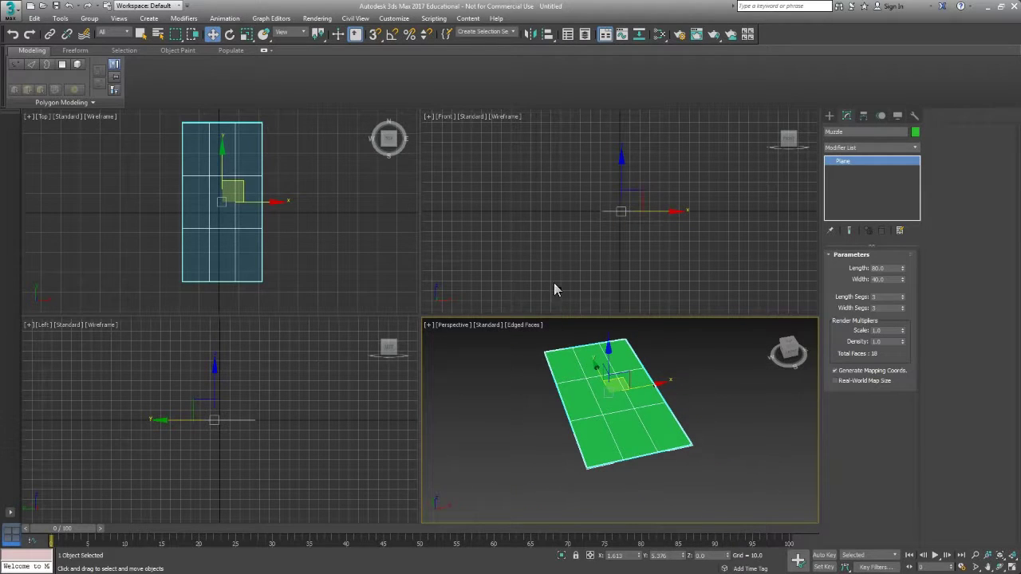
# Step: Convert the plane to an Editable Poly and enter its Edge sub-object level
pyautogui.rightClick(851, 161)
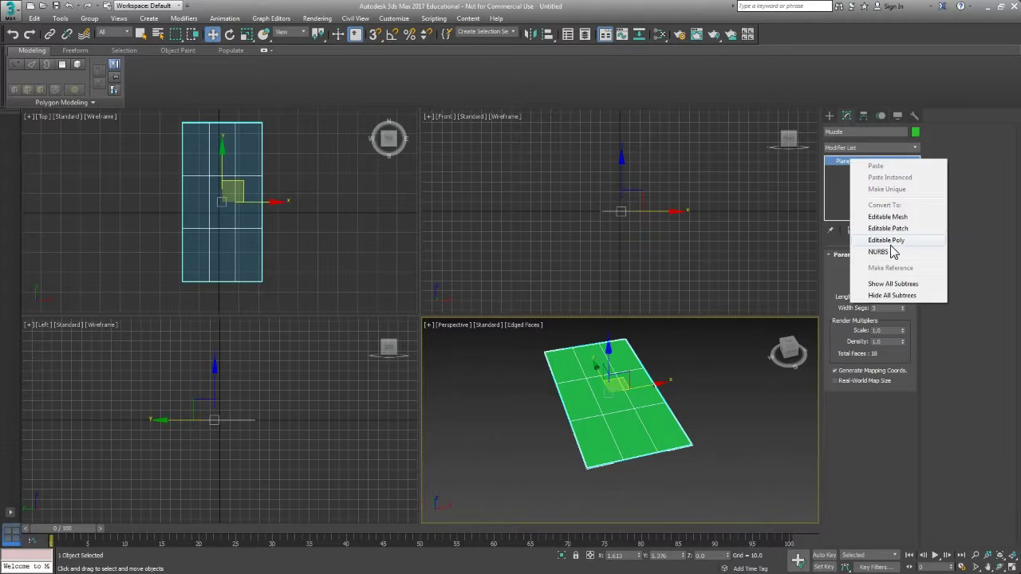
pyautogui.click(892, 242)
pyautogui.moveTo(302, 159); pyautogui.dragTo(335, 192, button='middle')
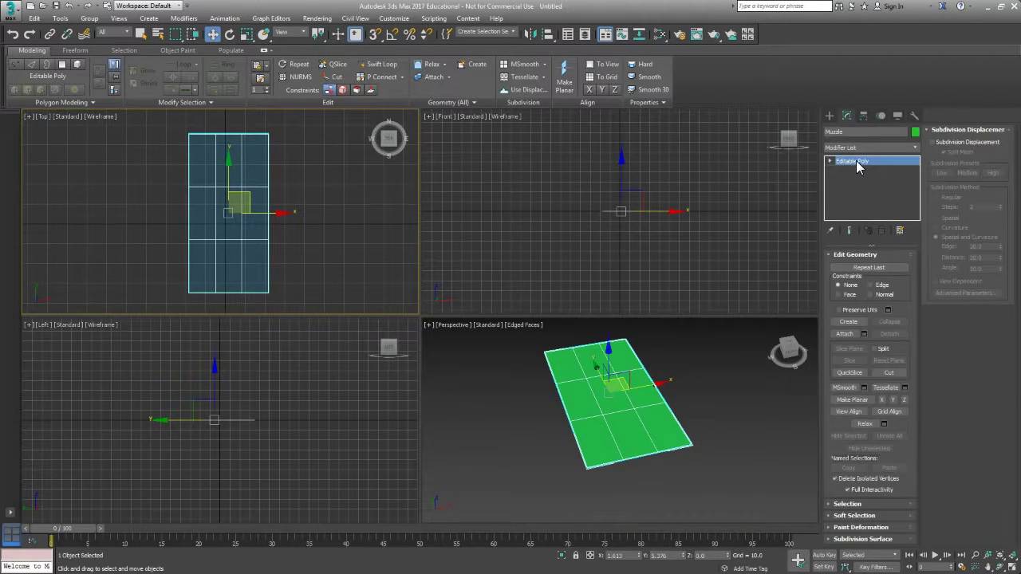
pyautogui.press('2')
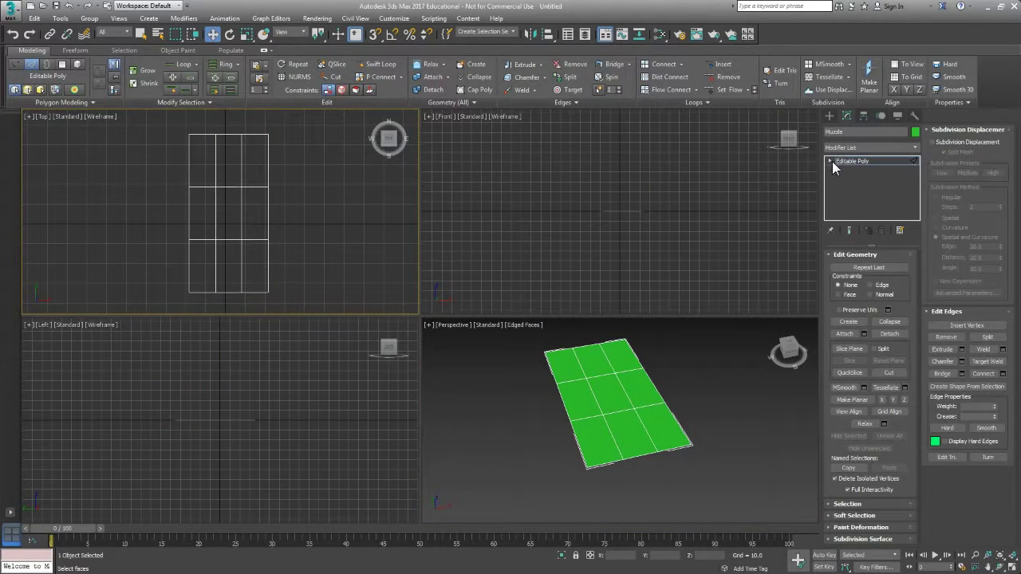
pyautogui.click(830, 161)
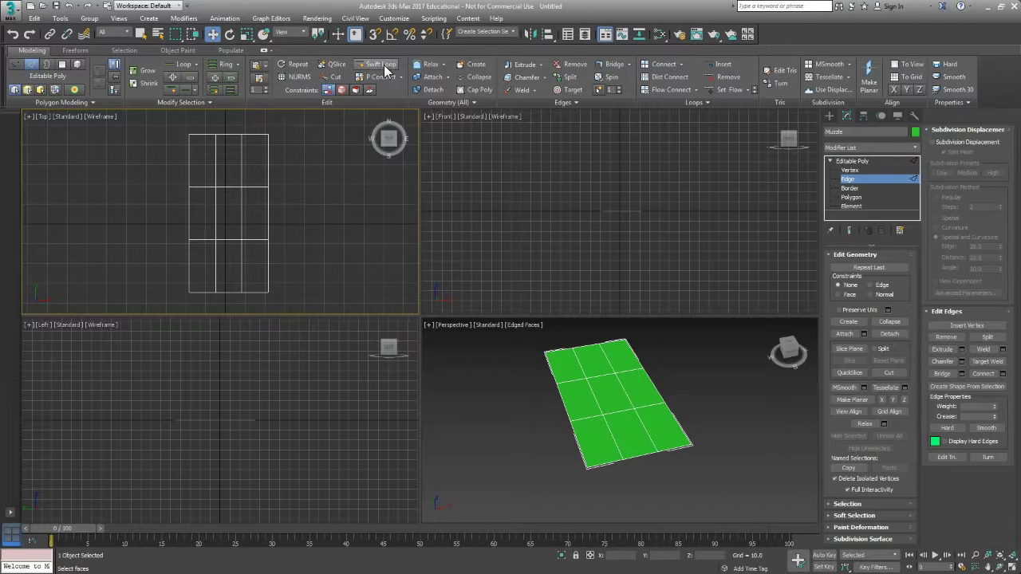
# Step: Insert an edge loop across the plane's width with Swift Loop, just inside its upper short edge
pyautogui.moveTo(236, 154); pyautogui.dragTo(237, 166, button='middle')
pyautogui.scroll(4, 274, 145)
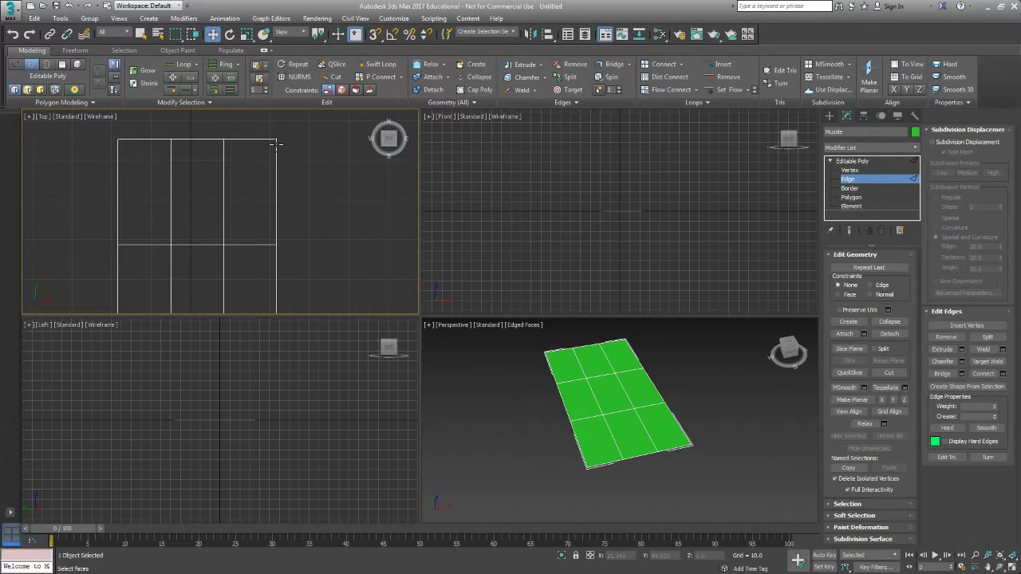
pyautogui.moveTo(643, 365); pyautogui.dragTo(635, 393, button='middle')
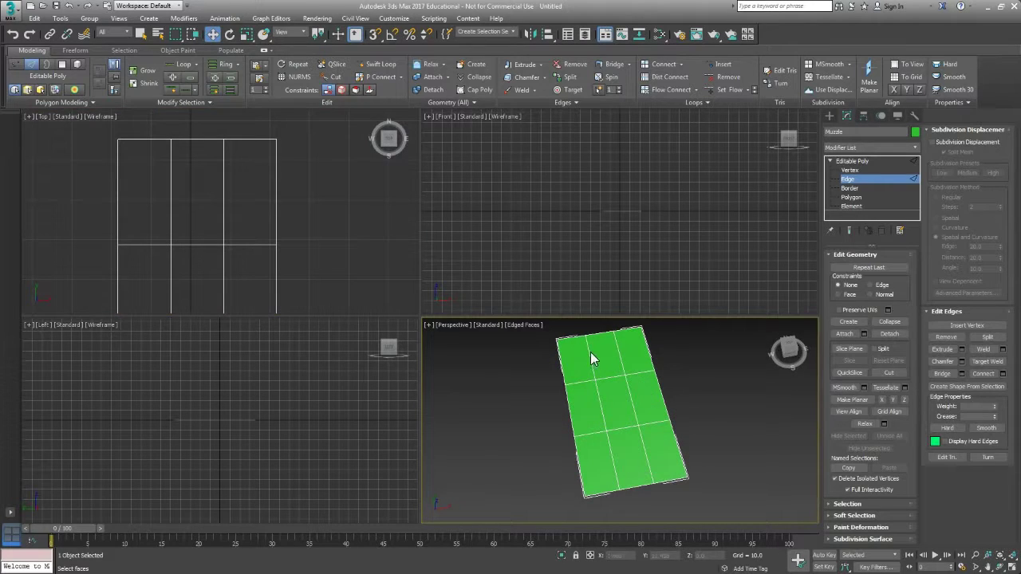
pyautogui.click(381, 64)
pyautogui.moveTo(629, 350); pyautogui.dragTo(628, 377, button='middle')
pyautogui.scroll(4, 627, 367)
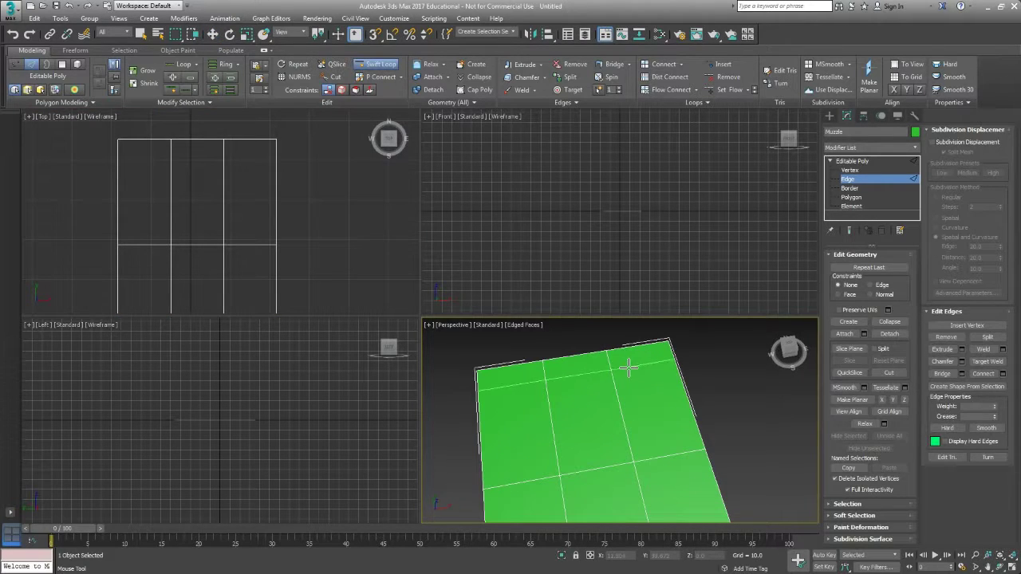
pyautogui.moveTo(273, 156); pyautogui.dragTo(278, 166, button='middle')
pyautogui.click(279, 158)
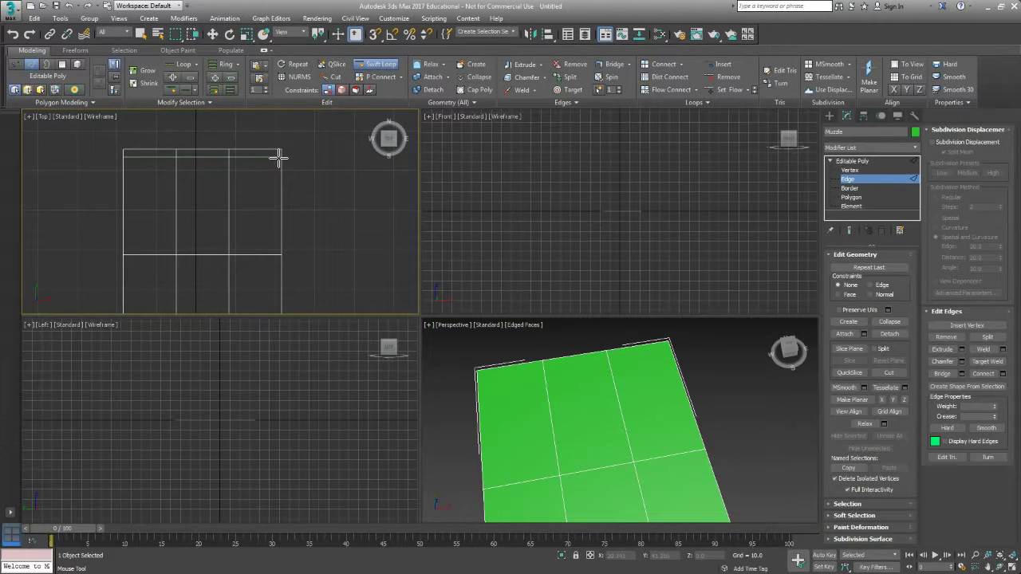
# Step: Insert a matching edge loop just inside the plane's lower short edge and leave Swift Loop
pyautogui.moveTo(316, 277); pyautogui.dragTo(302, 161, button='middle')
pyautogui.scroll(-5, 302, 161)
pyautogui.scroll(4, 288, 226)
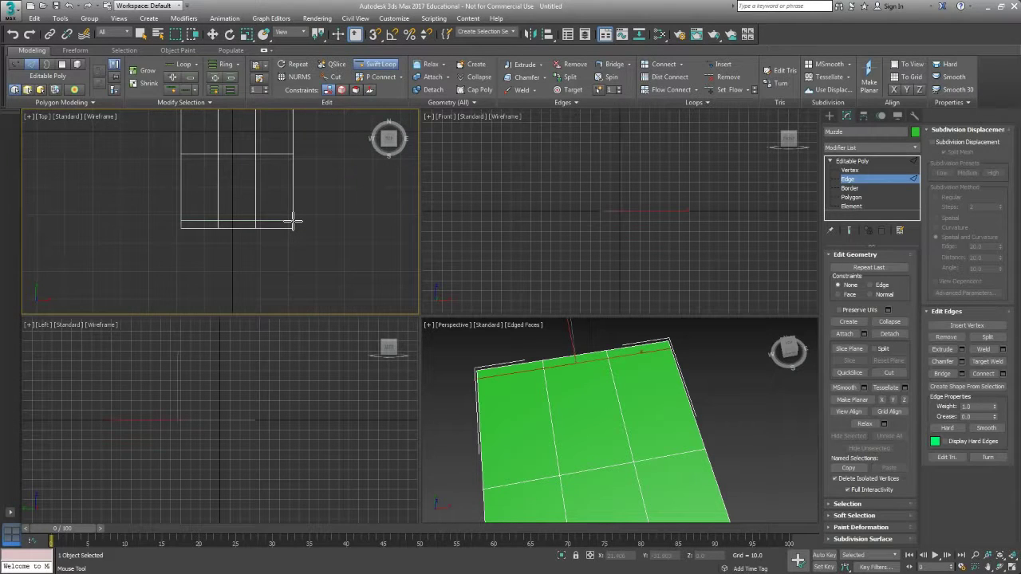
pyautogui.scroll(-4, 287, 227)
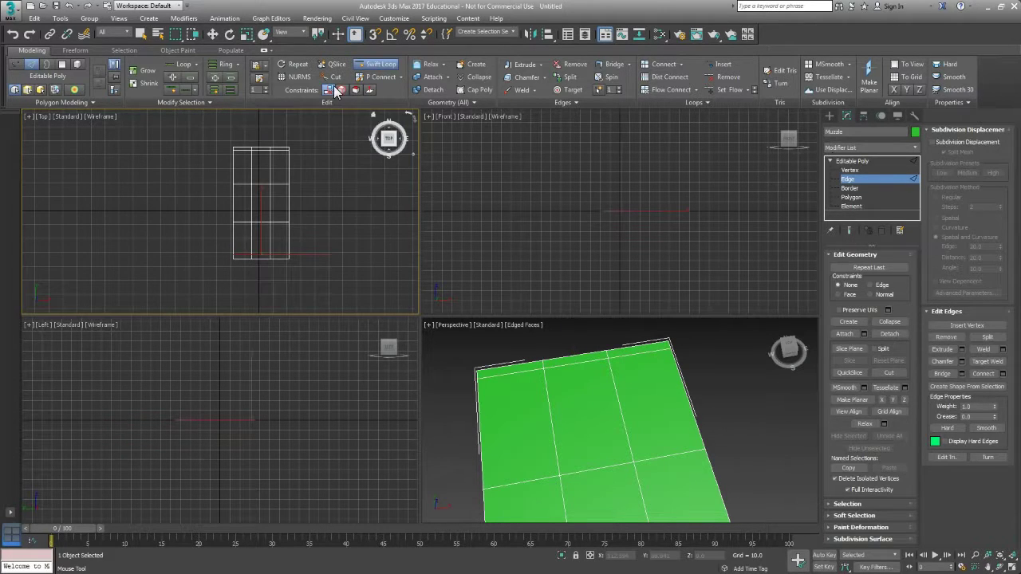
pyautogui.click(375, 67)
pyautogui.press('w')
# Step: Select the three large polygons in the plane's middle column and inset them as a group by 1.0
pyautogui.click(853, 197)
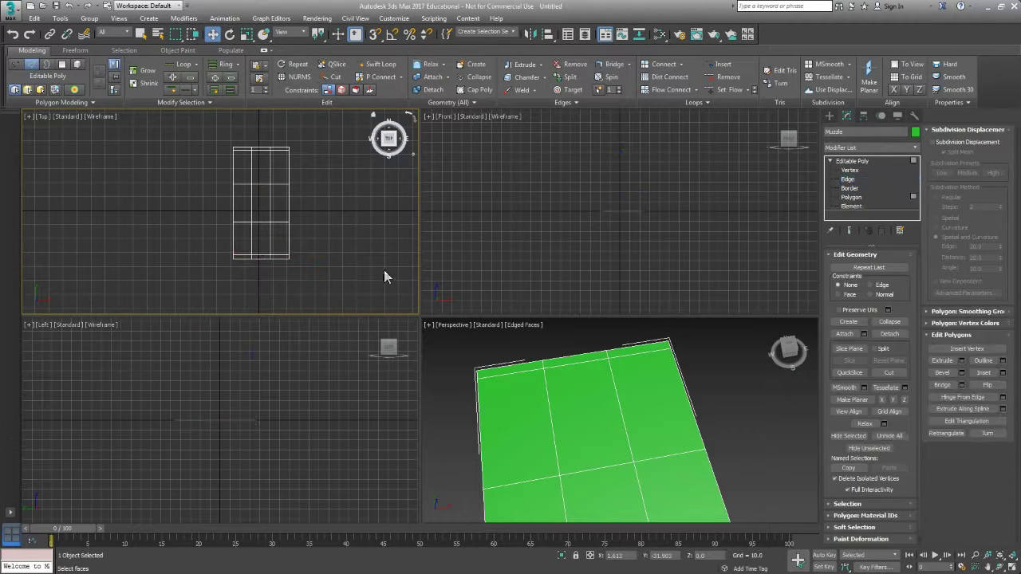
pyautogui.scroll(3, 276, 196)
pyautogui.click(263, 169)
pyautogui.keyDown('shift'); pyautogui.click(260, 210); pyautogui.keyUp('shift')
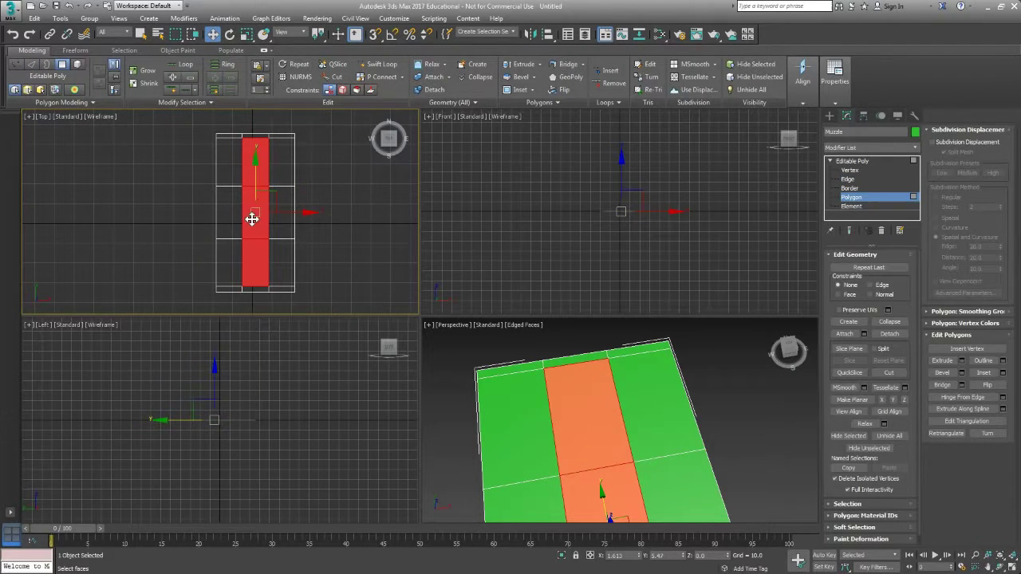
pyautogui.click(1004, 373)
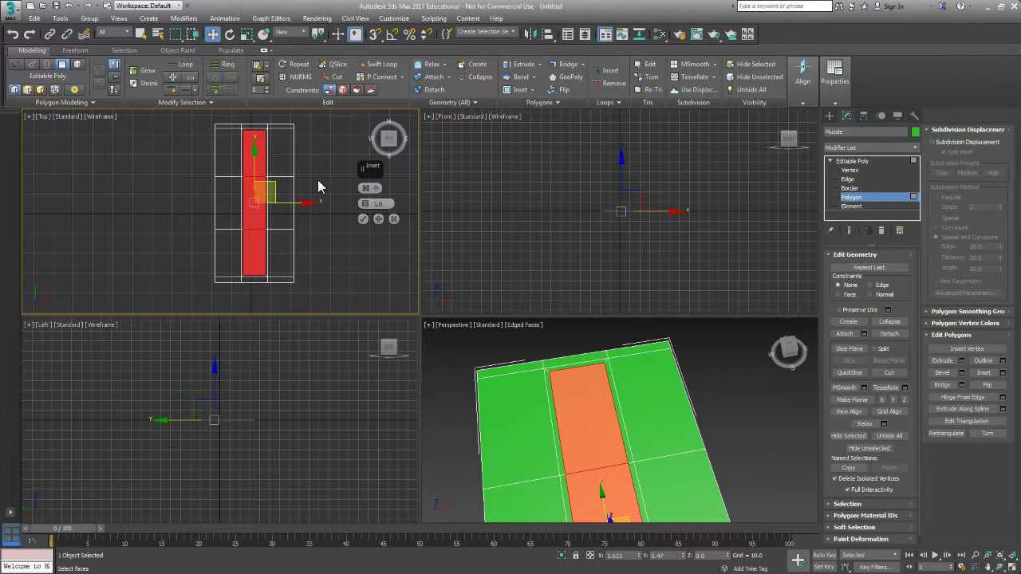
pyautogui.click(363, 220)
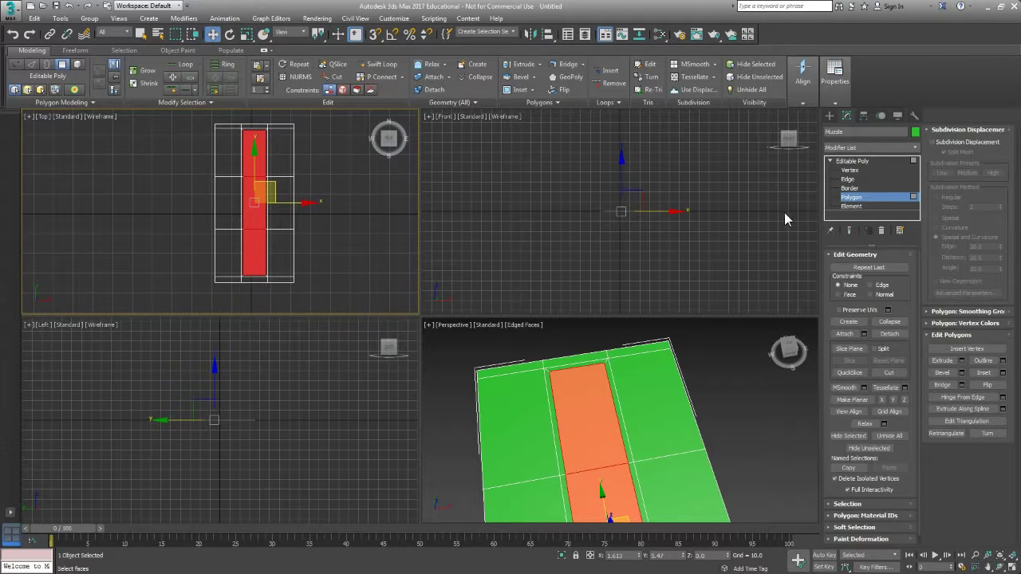
# Step: Select both short end edges of the inset strip and scale them along X to about 44 percent
pyautogui.click(849, 179)
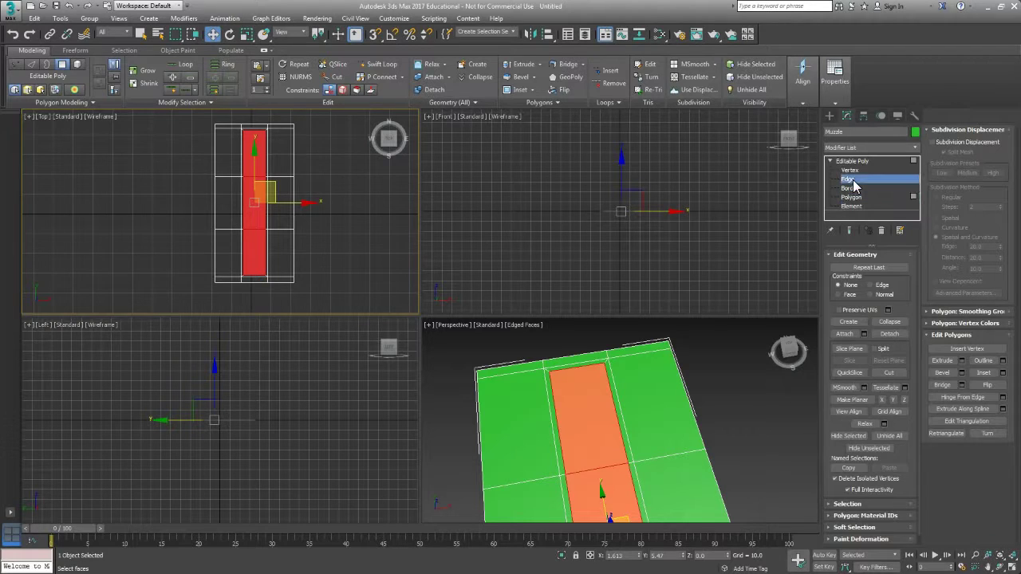
pyautogui.scroll(4, 170, 268)
pyautogui.click(190, 270)
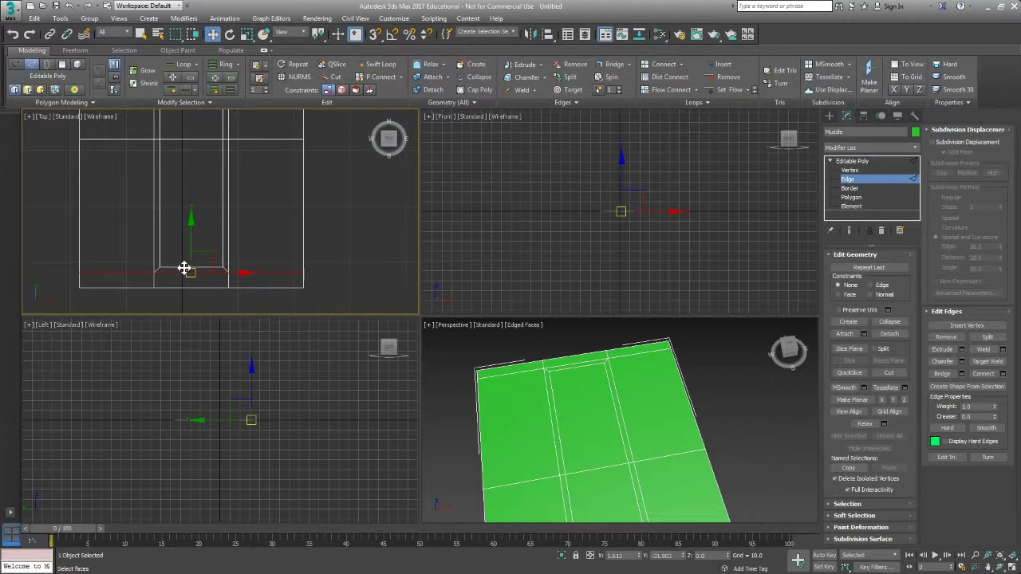
pyautogui.click(184, 268)
pyautogui.moveTo(171, 120); pyautogui.dragTo(182, 269, button='middle')
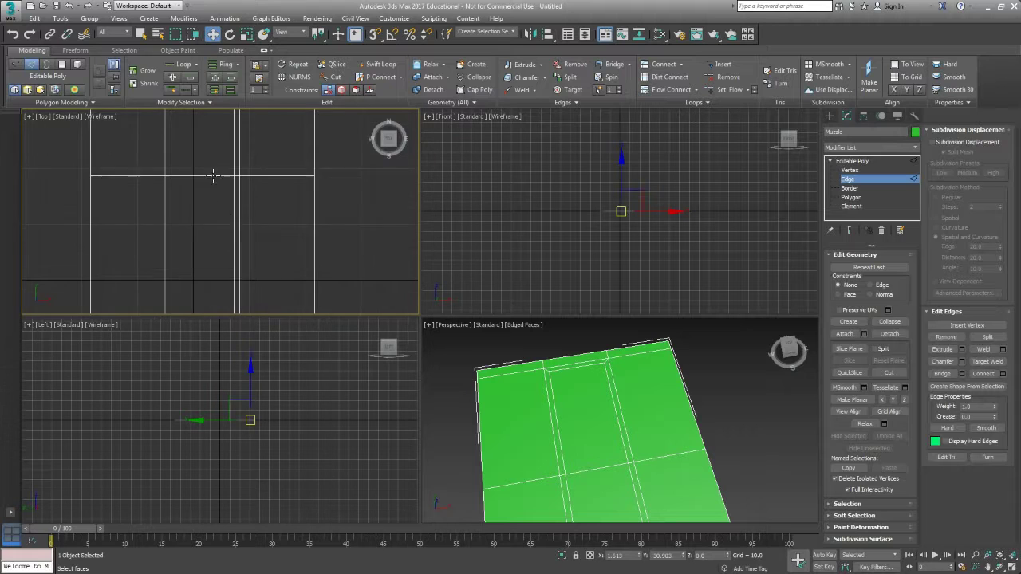
pyautogui.moveTo(213, 175)
pyautogui.mouseDown(button='middle')
pyautogui.moveTo(216, 236)
pyautogui.moveTo(207, 235)
pyautogui.mouseUp(button='middle')
pyautogui.click(210, 159)
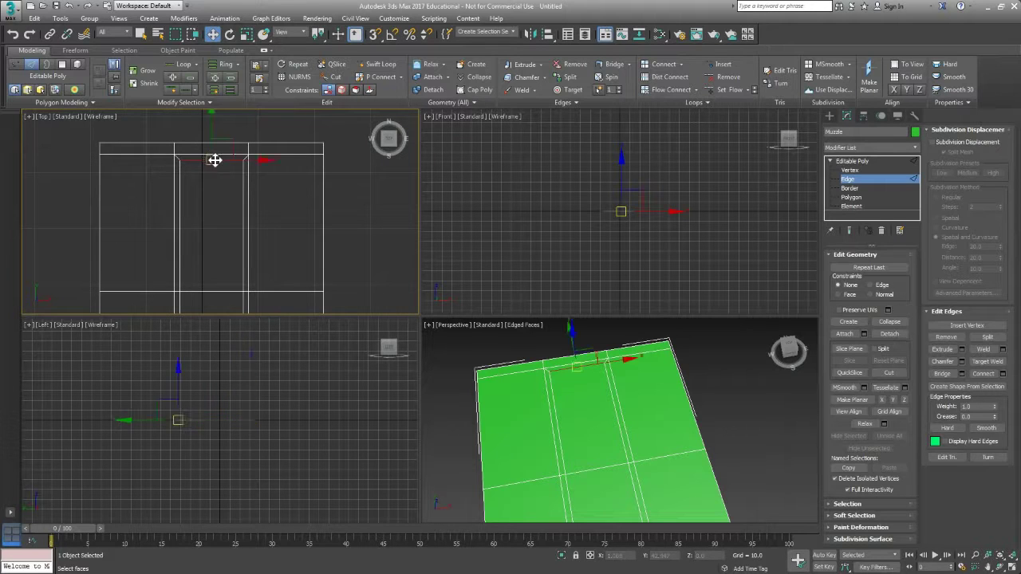
pyautogui.press('r')
pyautogui.moveTo(238, 178); pyautogui.dragTo(251, 194, button='middle')
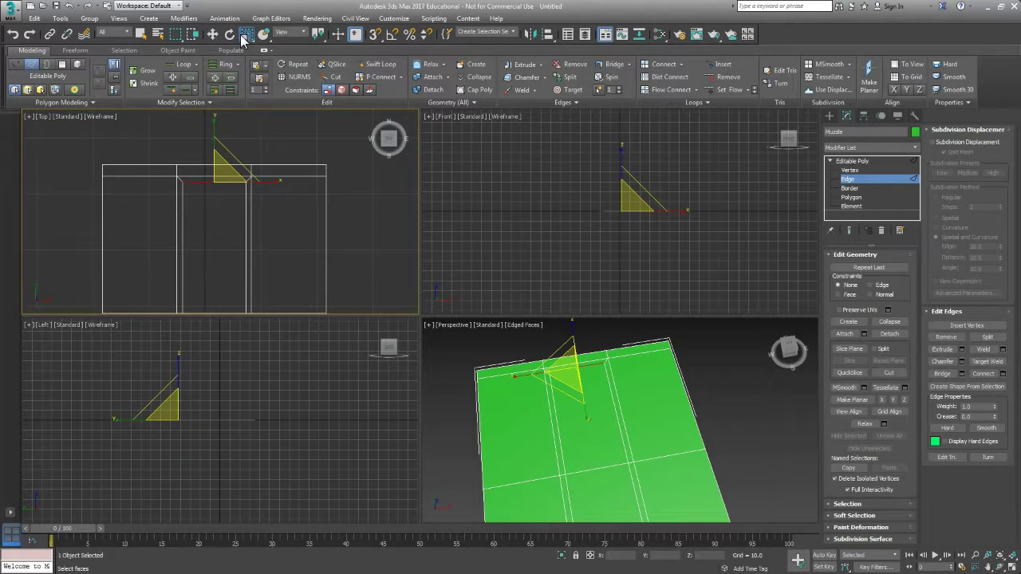
pyautogui.moveTo(246, 34); pyautogui.dragTo(249, 54)
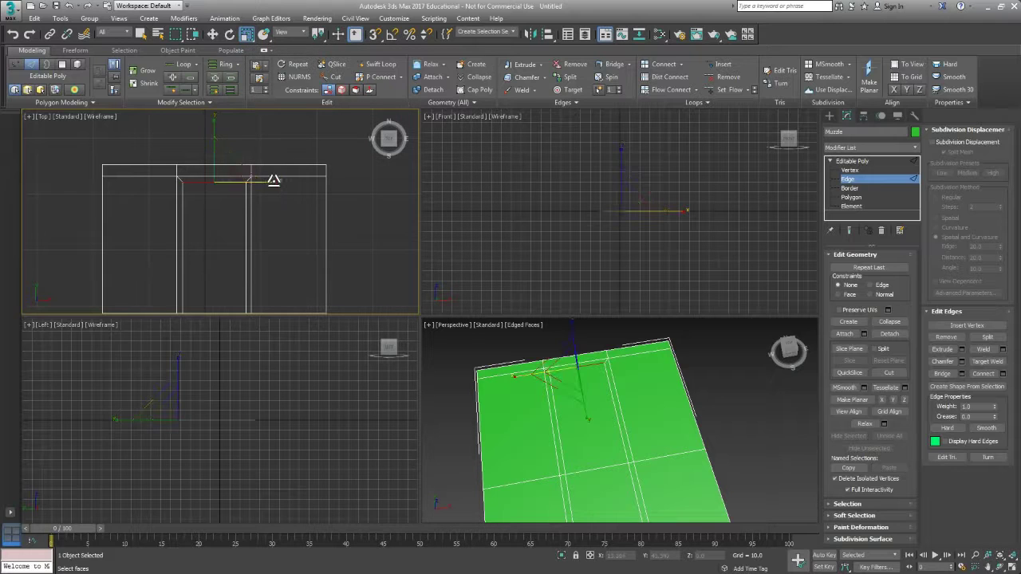
pyautogui.moveTo(274, 179); pyautogui.dragTo(223, 184)
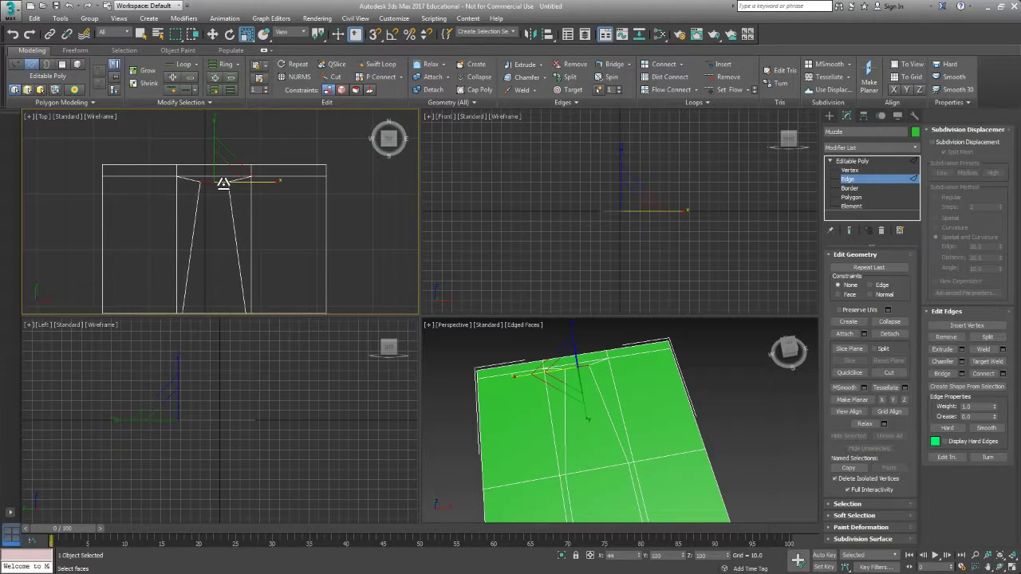
# Step: Delete the three polygons of the tapered centre strip to leave an open slot in the plane
pyautogui.scroll(-3, 221, 200)
pyautogui.moveTo(219, 209); pyautogui.dragTo(215, 146, button='middle')
pyautogui.moveTo(214, 248); pyautogui.dragTo(214, 217, button='middle')
pyautogui.moveTo(234, 309); pyautogui.dragTo(223, 268, button='middle')
pyautogui.scroll(3, 219, 262)
pyautogui.scroll(-2, 221, 261)
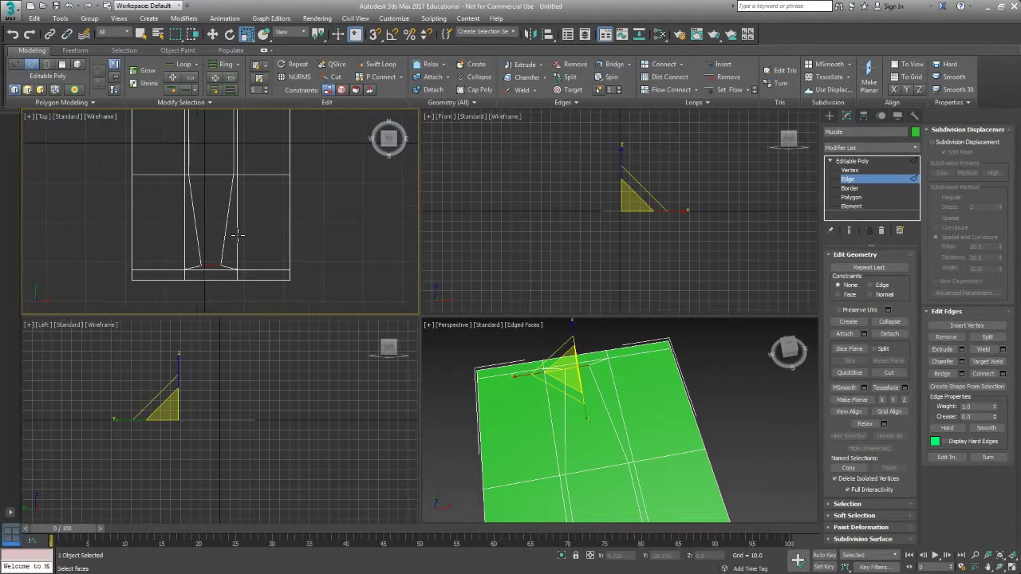
pyautogui.click(851, 197)
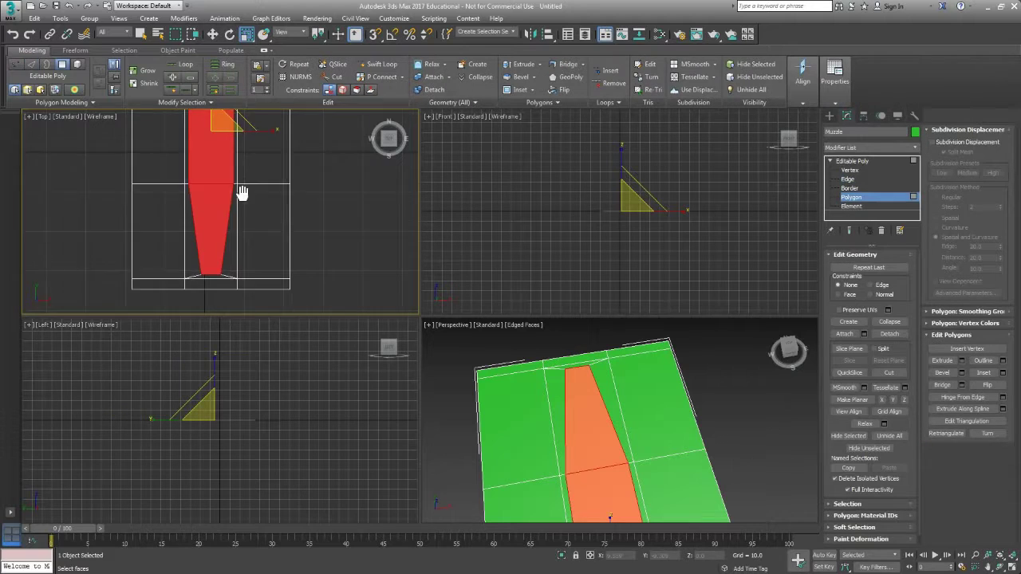
pyautogui.keyDown('alt'); pyautogui.moveTo(662, 376); pyautogui.dragTo(631, 474, button='middle'); pyautogui.keyUp('alt')
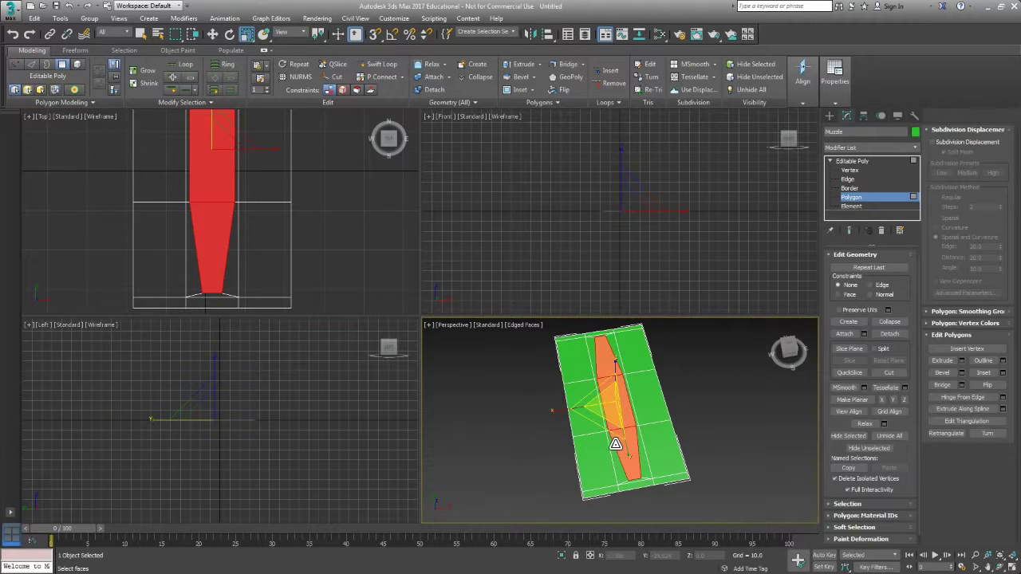
pyautogui.press('Delete')
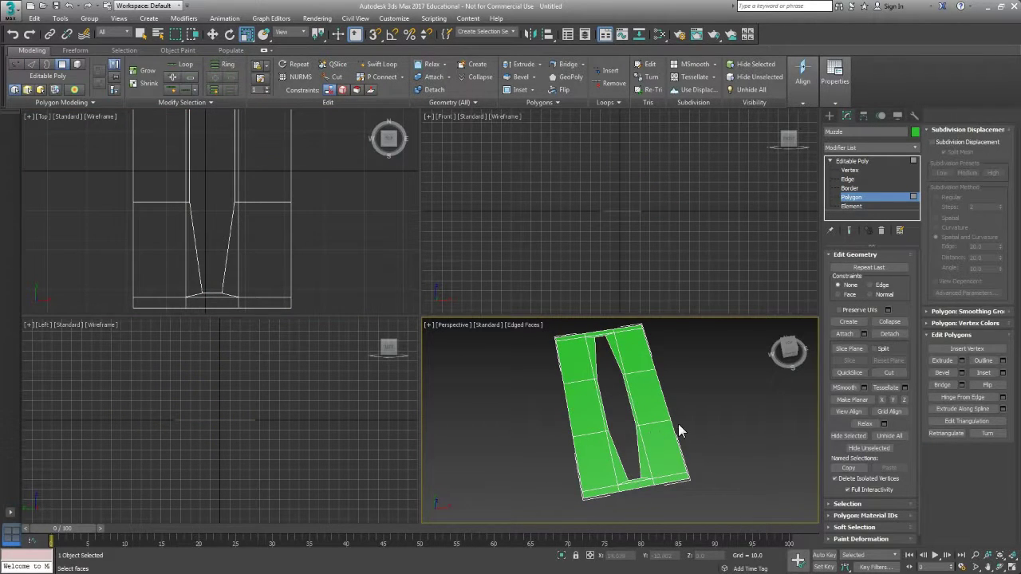
# Step: Leave polygon editing on the slotted plane and activate the Move tool
pyautogui.keyDown('alt'); pyautogui.moveTo(678, 424); pyautogui.dragTo(669, 451, button='middle'); pyautogui.keyUp('alt')
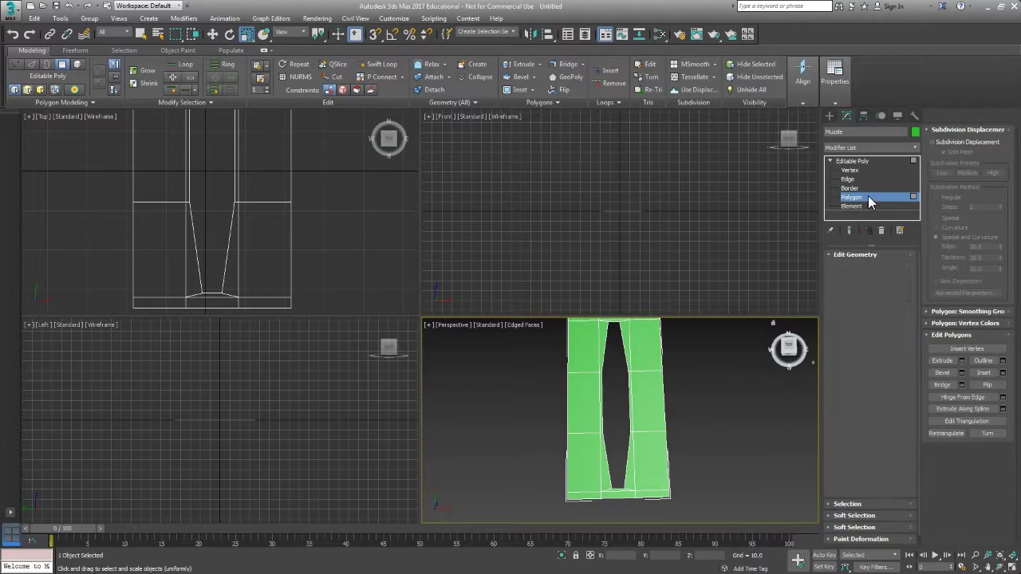
pyautogui.click(868, 197)
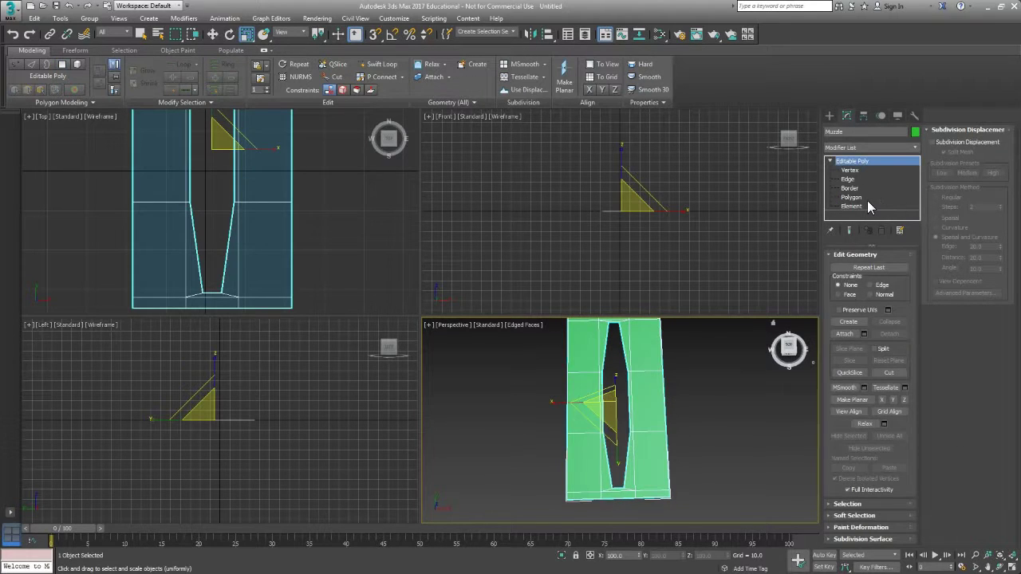
pyautogui.click(860, 149)
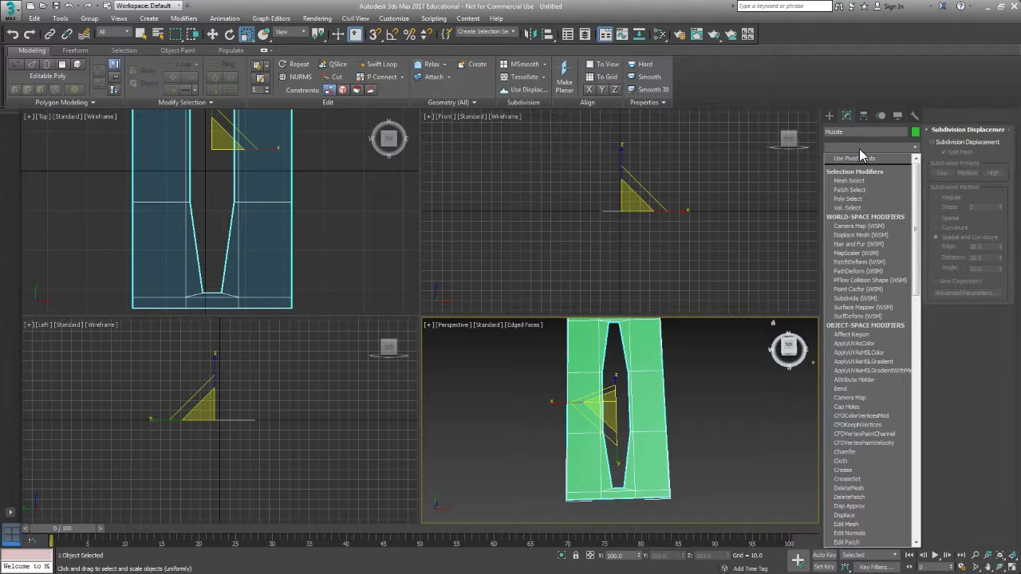
pyautogui.click(859, 148)
pyautogui.scroll(-2, 216, 128)
pyautogui.moveTo(215, 124); pyautogui.dragTo(215, 187, button='middle')
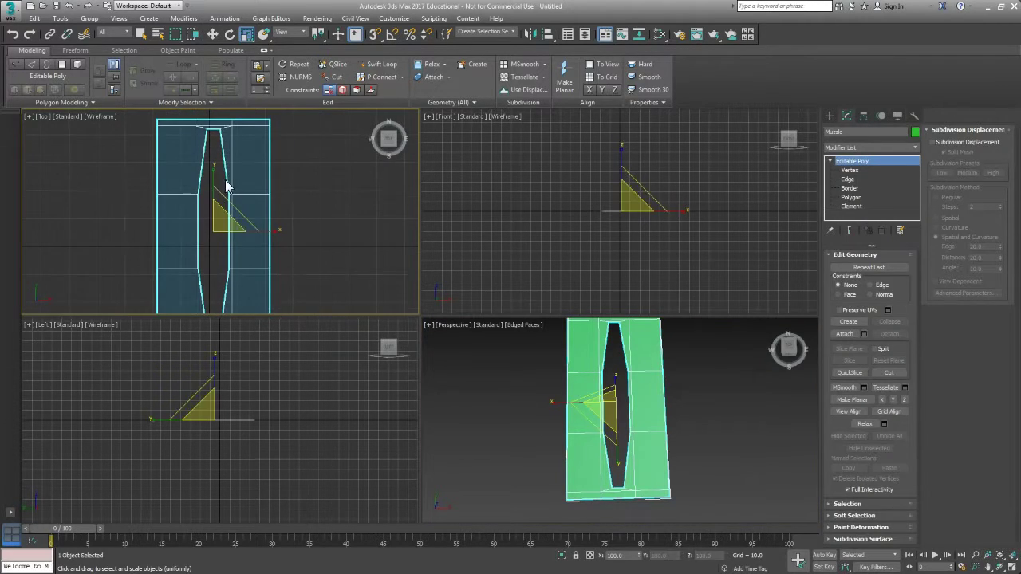
pyautogui.press('w')
# Step: Start an Array of the slotted plane with a 1D count of 4 and turn on its preview
pyautogui.click(91, 18)
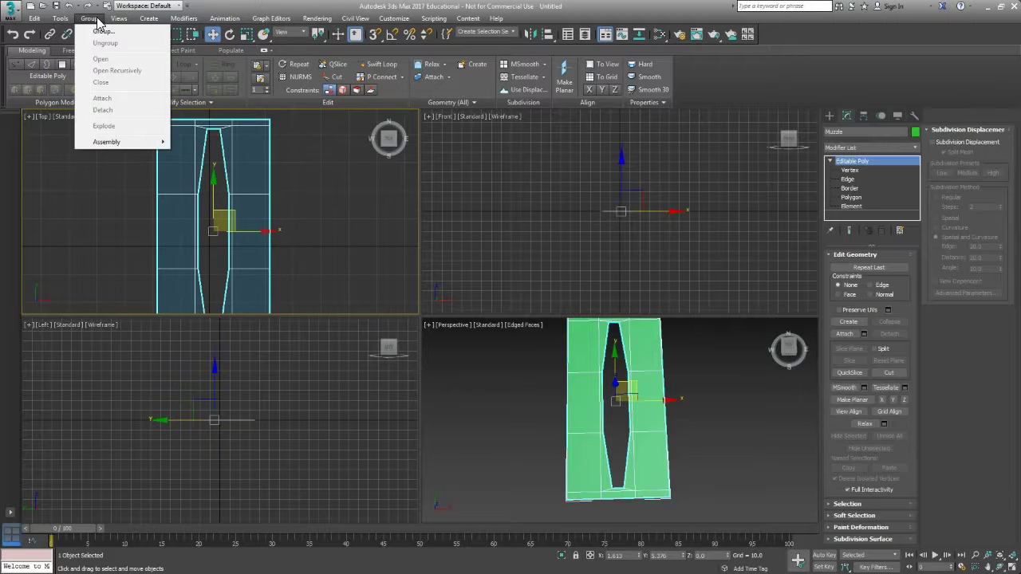
pyautogui.click(104, 19)
pyautogui.click(61, 18)
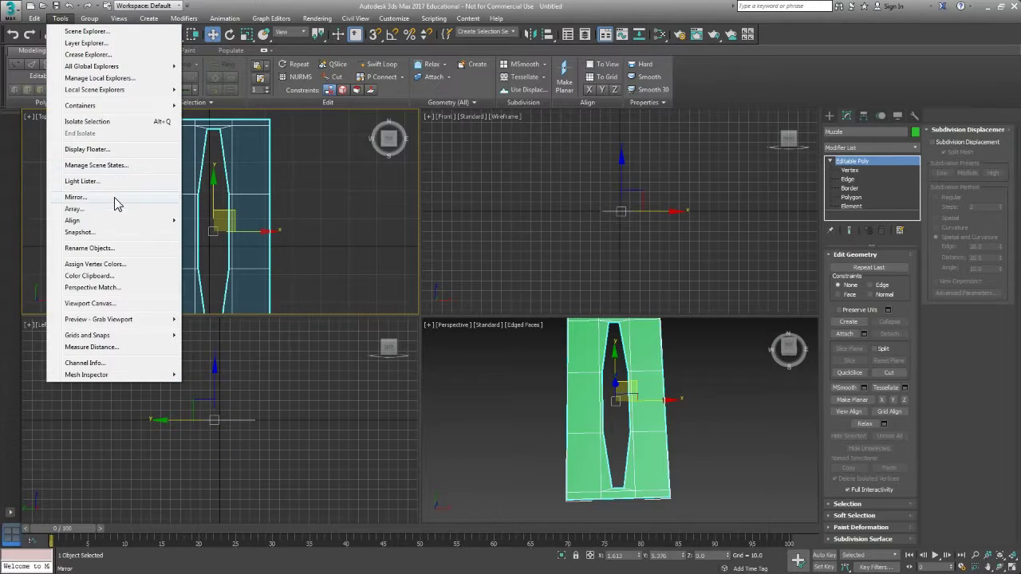
pyautogui.click(76, 208)
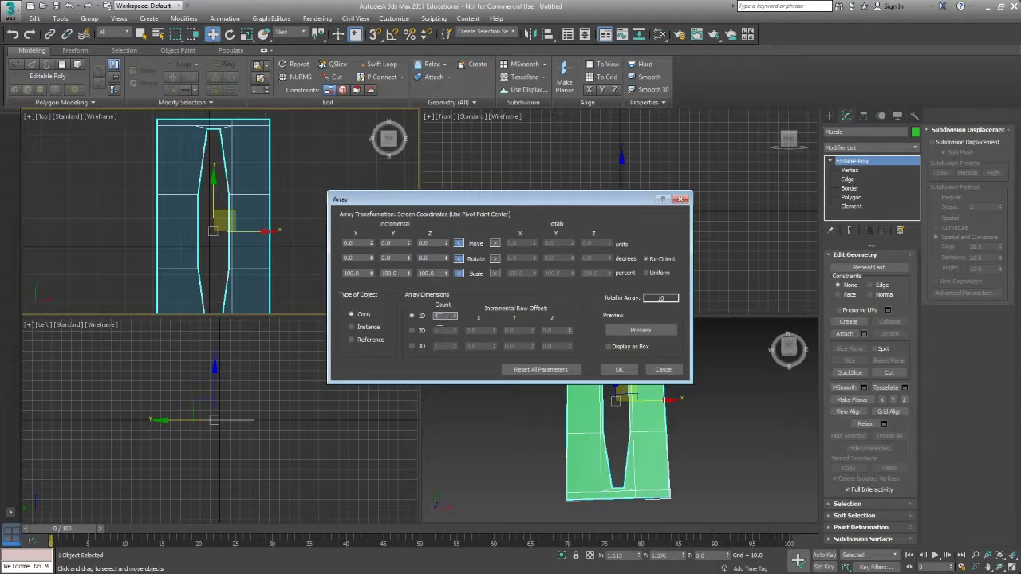
pyautogui.click(631, 333)
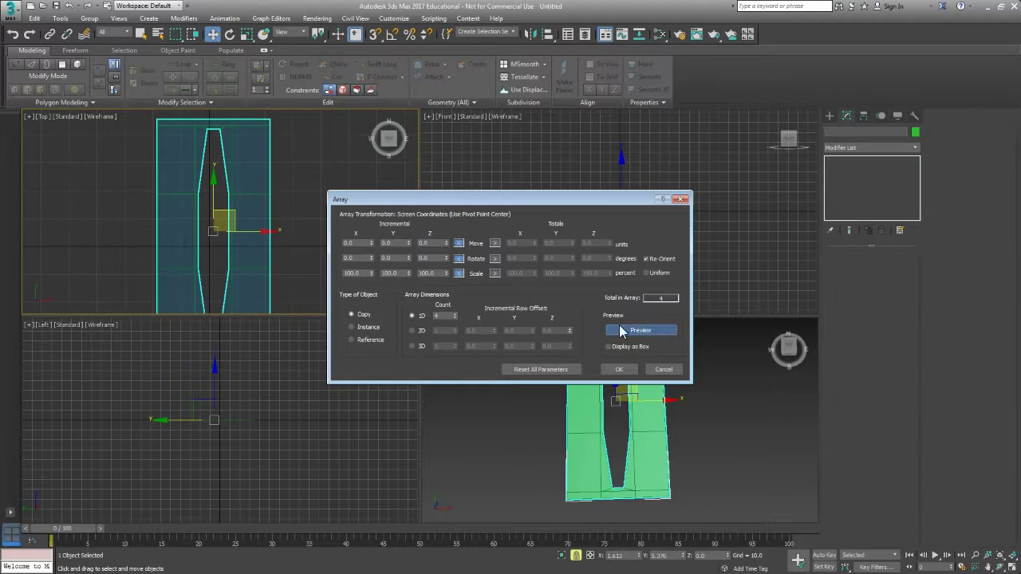
# Step: Set the array's incremental X move to 40 units and create the row of copies
pyautogui.click(355, 243)
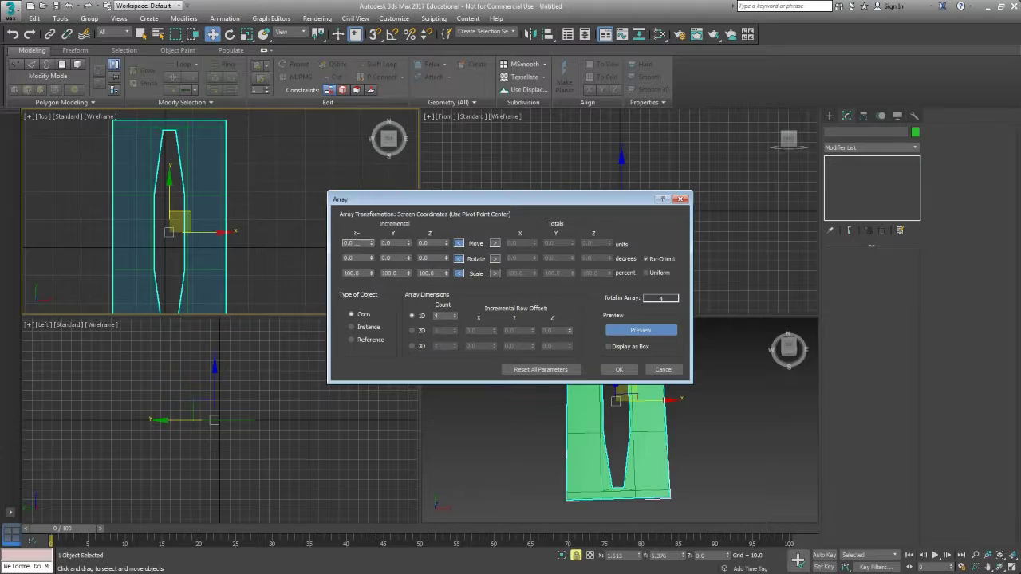
pyautogui.moveTo(370, 244)
pyautogui.mouseDown()
pyautogui.moveTo(374, 187)
pyautogui.moveTo(372, 225)
pyautogui.mouseUp()
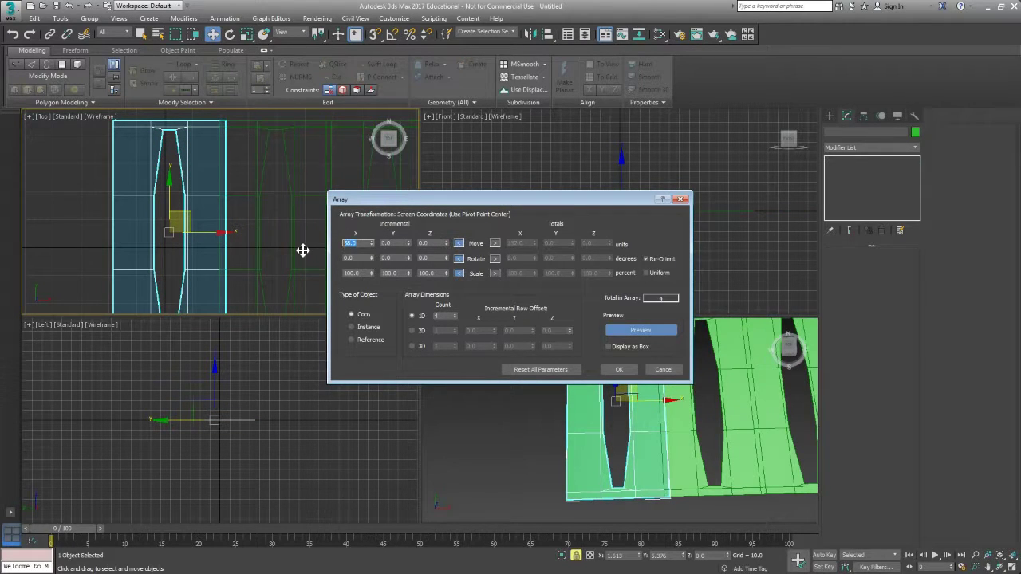
pyautogui.write('40')
pyautogui.press('Return')
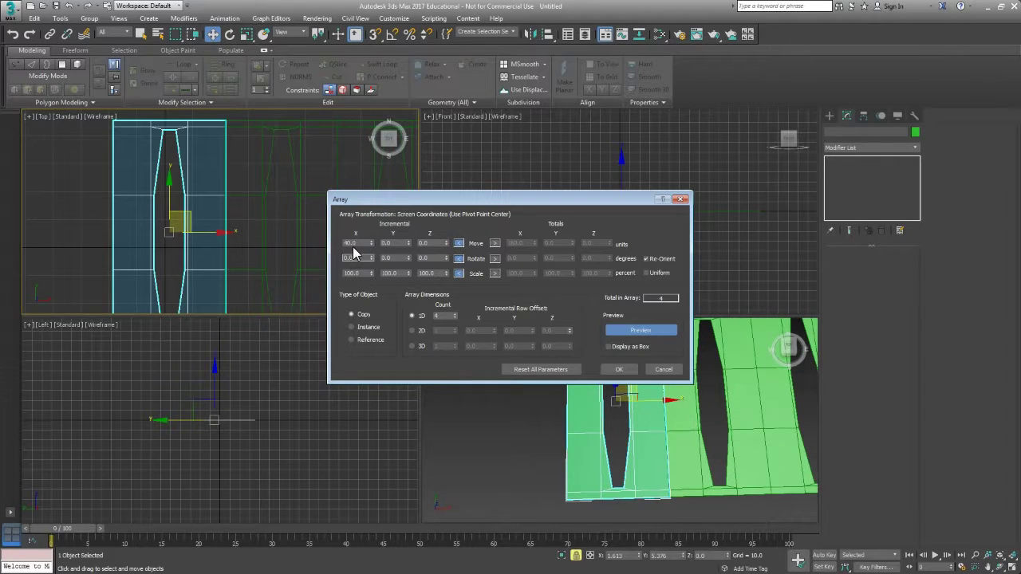
pyautogui.moveTo(176, 199); pyautogui.dragTo(176, 232, button='middle')
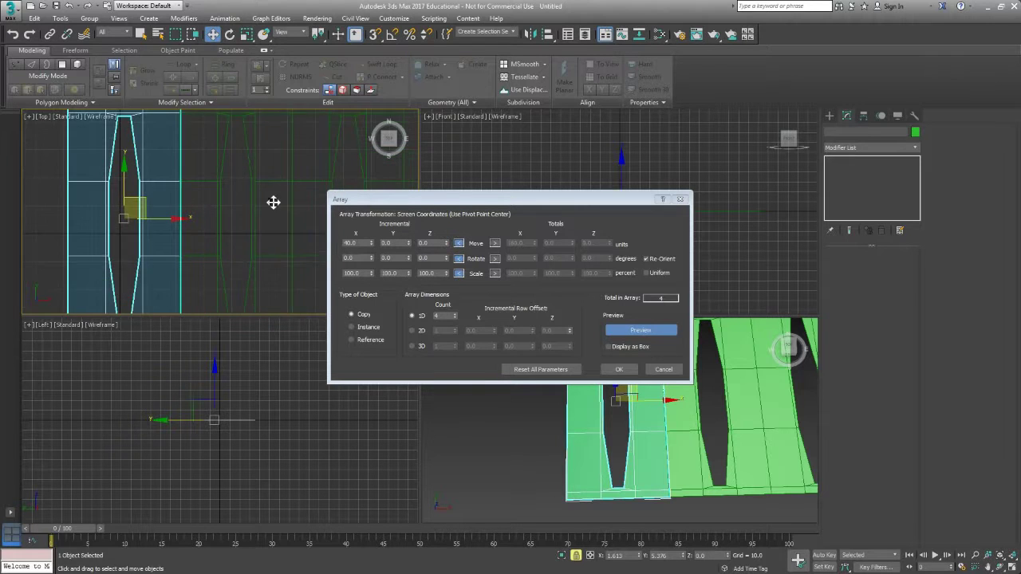
pyautogui.click(619, 369)
# Step: Attach the other three slotted panels to the selected end panel at Element level, then leave Element editing
pyautogui.moveTo(671, 420); pyautogui.dragTo(588, 420, button='middle')
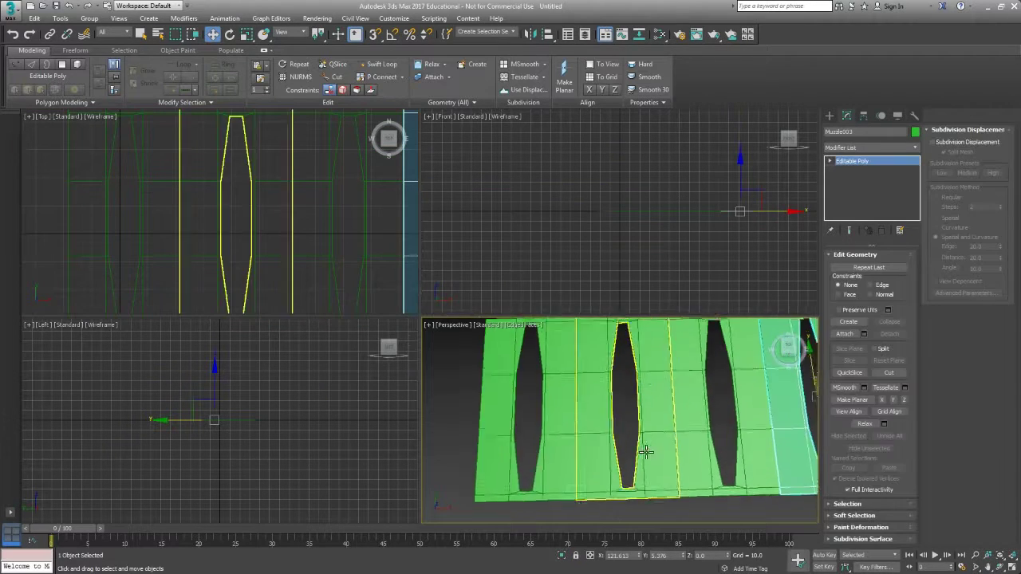
pyautogui.scroll(-5, 645, 451)
pyautogui.keyDown('alt'); pyautogui.moveTo(648, 452); pyautogui.dragTo(700, 435, button='middle'); pyautogui.keyUp('alt')
pyautogui.scroll(3, 699, 435)
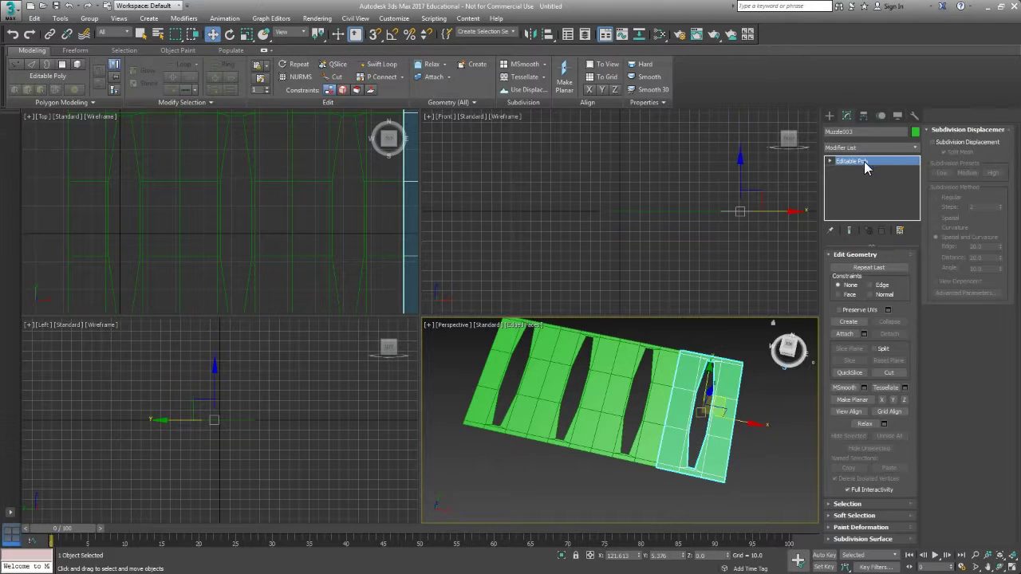
pyautogui.click(830, 161)
pyautogui.click(852, 206)
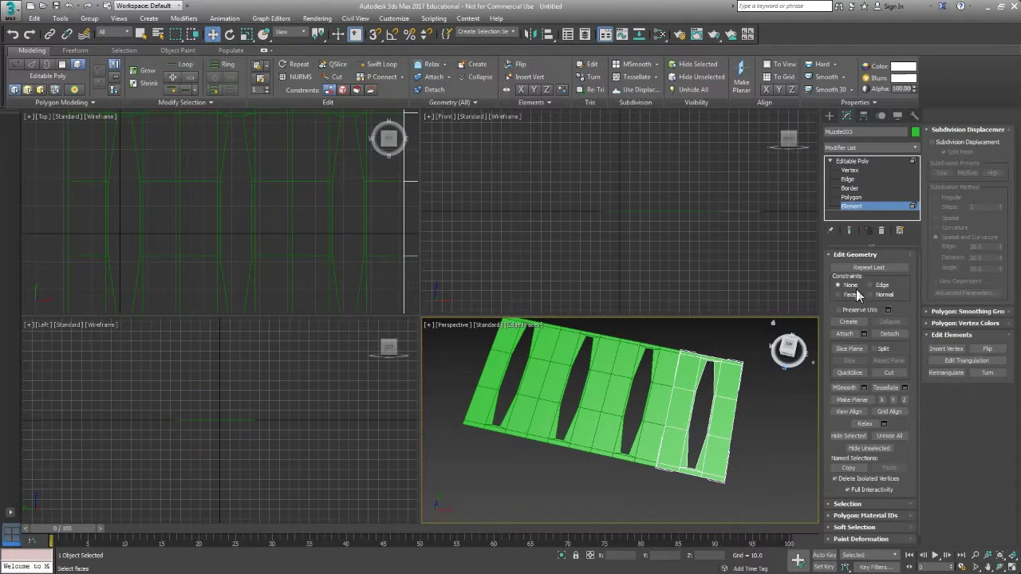
pyautogui.click(844, 333)
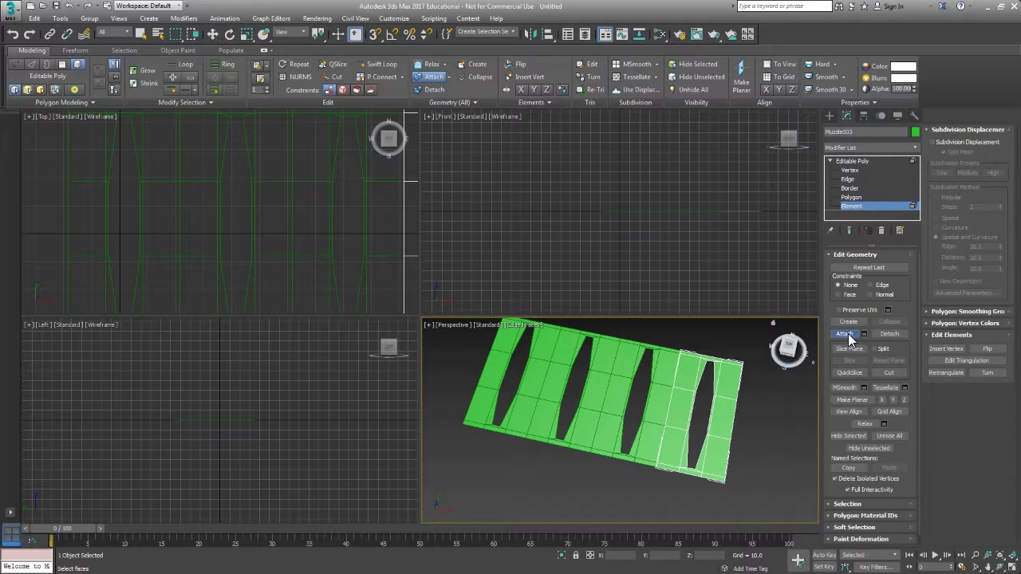
pyautogui.click(623, 368)
pyautogui.click(564, 355)
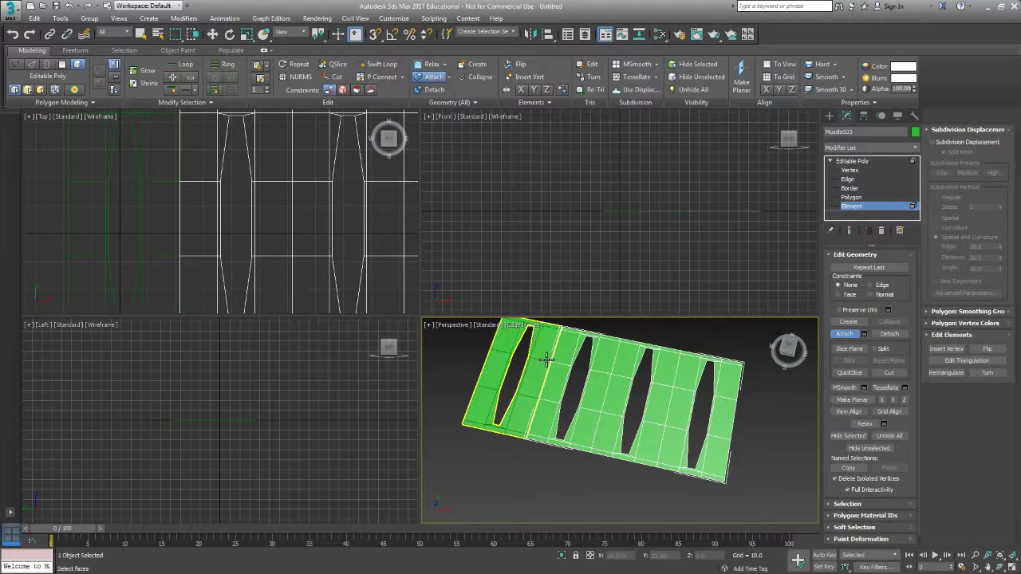
pyautogui.click(537, 358)
pyautogui.moveTo(586, 367); pyautogui.dragTo(576, 424, button='middle')
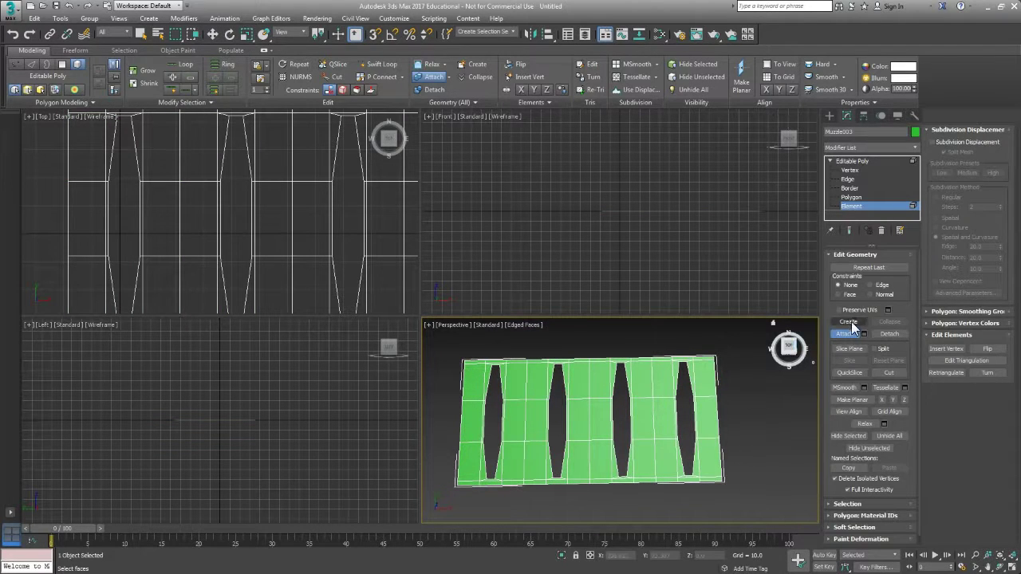
pyautogui.click(845, 333)
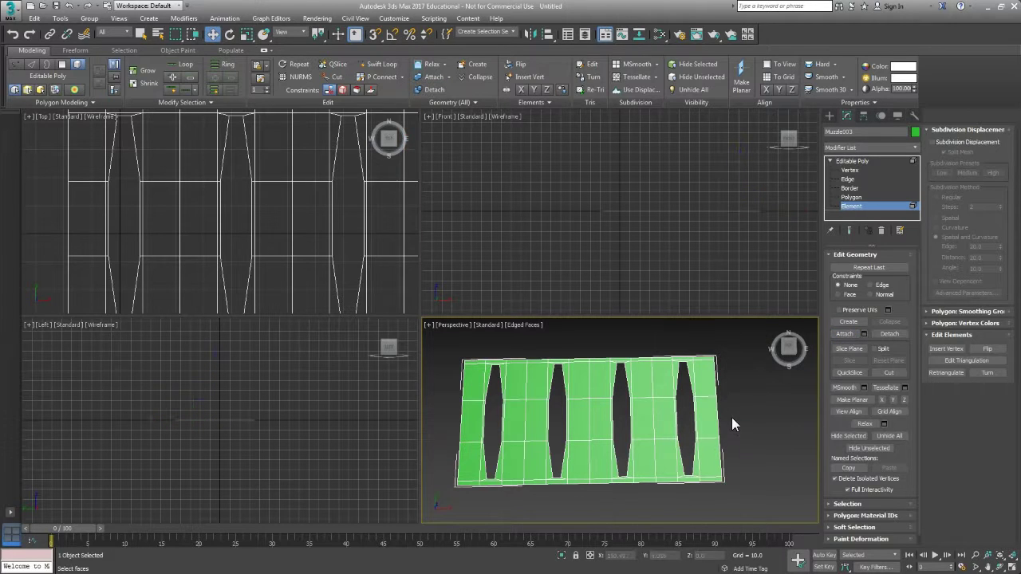
pyautogui.click(865, 206)
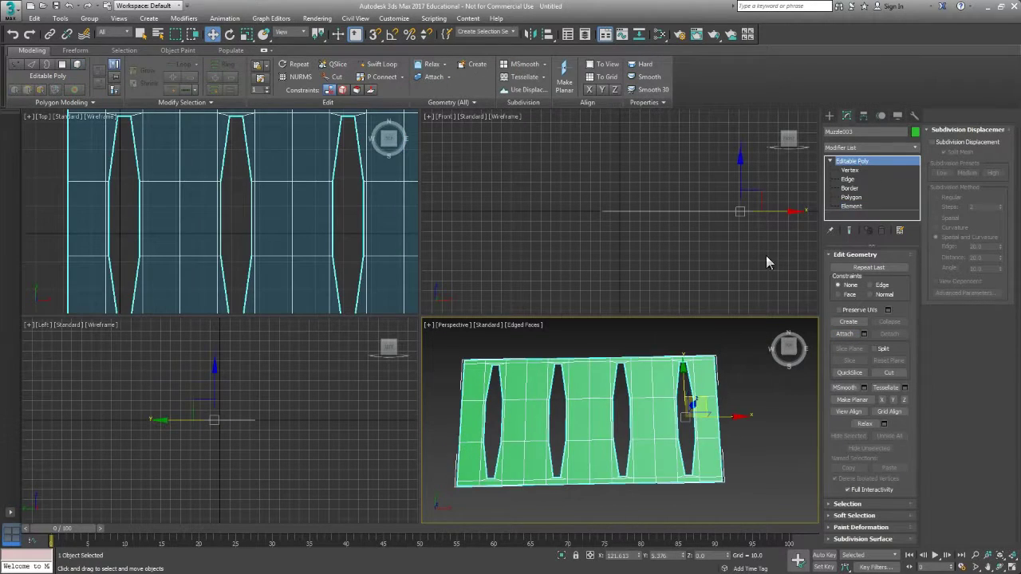
# Step: Rename the combined four-panel object as Muzzle and keep it selected
pyautogui.moveTo(645, 399); pyautogui.dragTo(675, 391, button='middle')
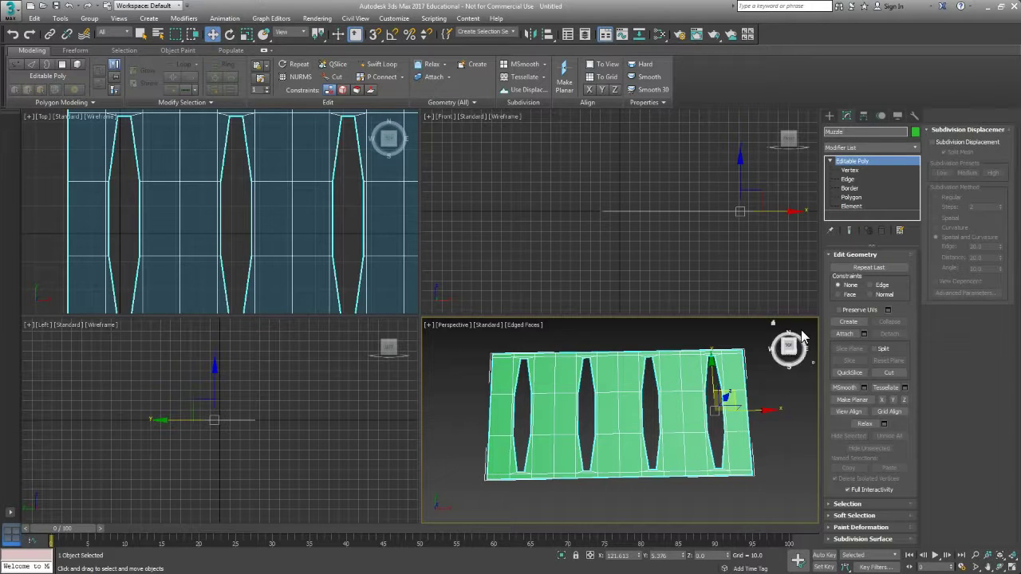
pyautogui.click(763, 401)
pyautogui.click(675, 432)
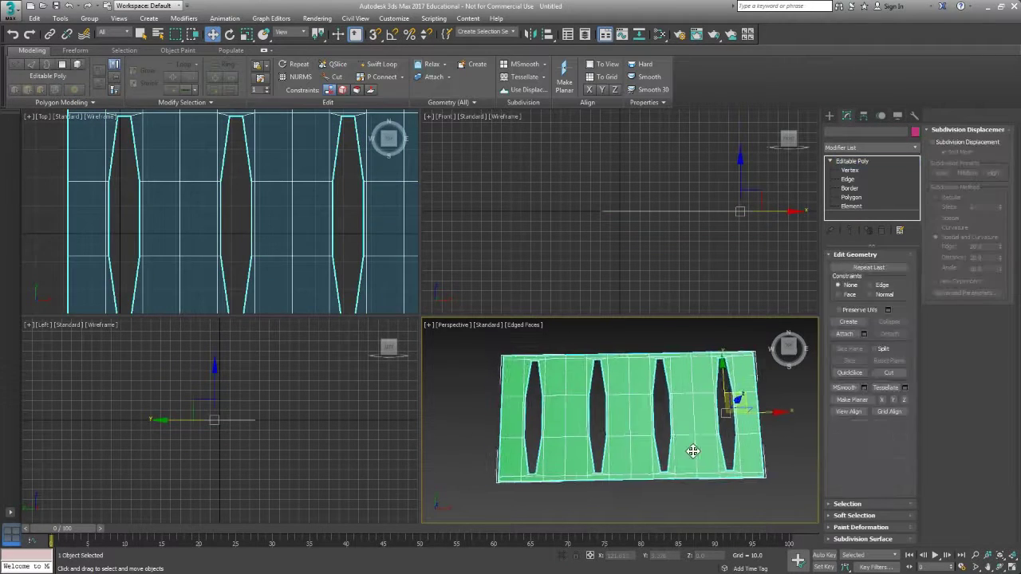
# Step: Add a Bend modifier to the Muzzle panel strip with an angle of 360 about the X axis
pyautogui.keyDown('alt'); pyautogui.moveTo(690, 446); pyautogui.dragTo(726, 414, button='middle'); pyautogui.keyUp('alt')
pyautogui.click(880, 147)
pyautogui.scroll(-5, 877, 160)
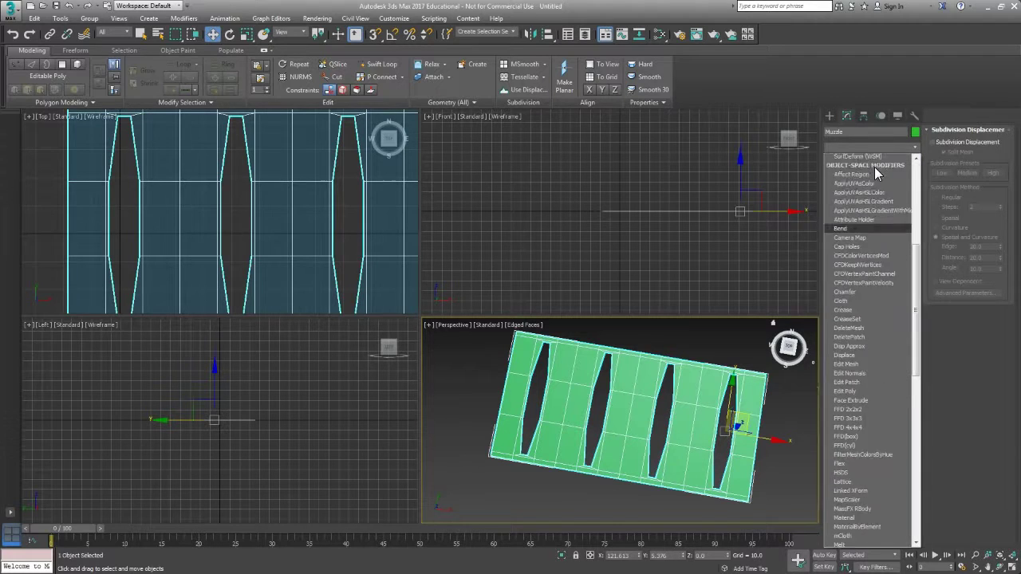
pyautogui.click(844, 185)
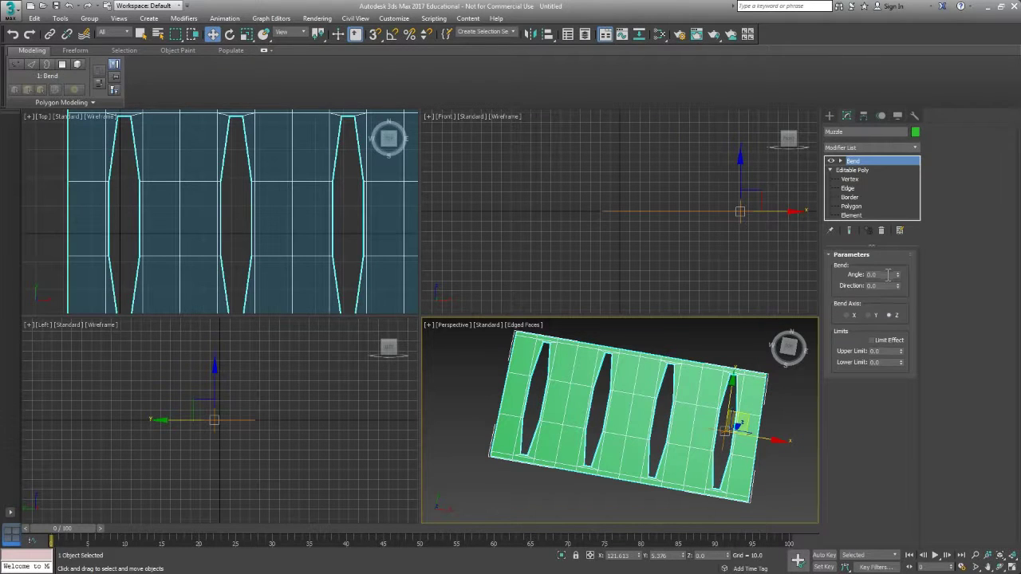
pyautogui.write('360')
pyautogui.click(846, 315)
pyautogui.keyDown('alt'); pyautogui.moveTo(741, 427); pyautogui.dragTo(661, 422, button='middle'); pyautogui.keyUp('alt')
# Step: Add an Edit Poly modifier above the Bend on the rolled Muzzle tube
pyautogui.moveTo(313, 208); pyautogui.dragTo(130, 201, button='middle')
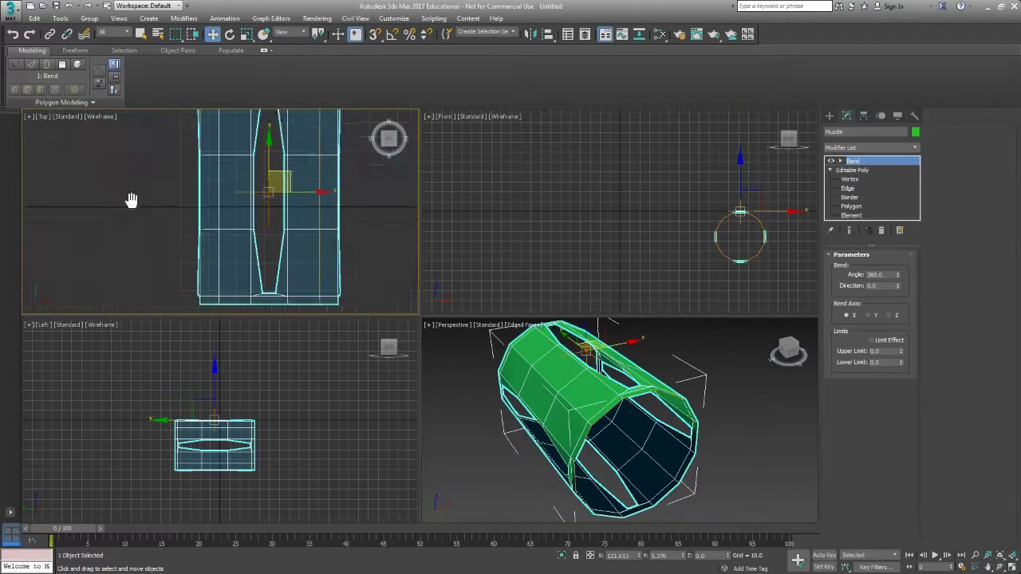
pyautogui.scroll(-3, 132, 201)
pyautogui.moveTo(231, 259); pyautogui.dragTo(214, 267, button='middle')
pyautogui.keyDown('alt'); pyautogui.moveTo(596, 448); pyautogui.dragTo(642, 419, button='middle'); pyautogui.keyUp('alt')
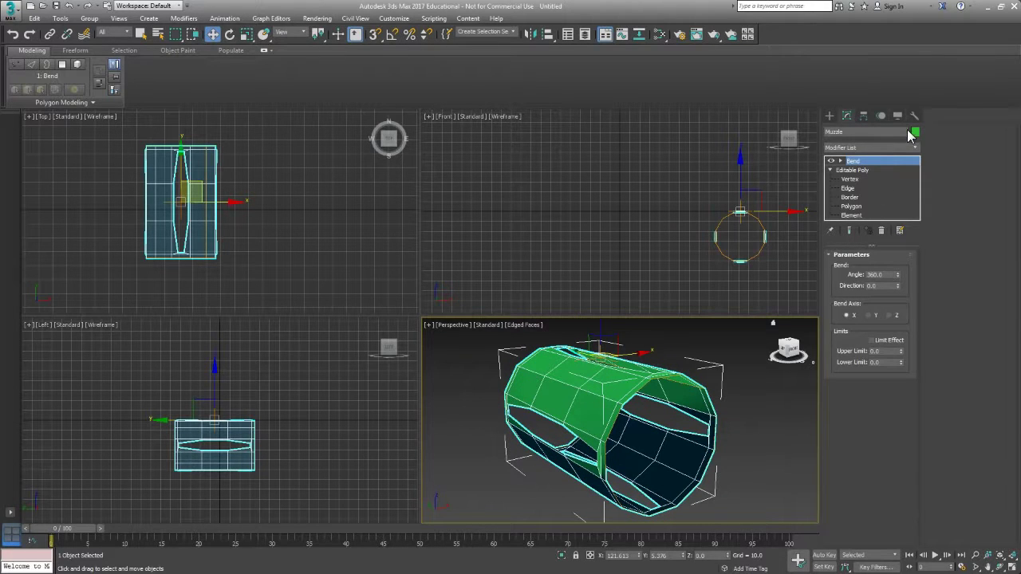
pyautogui.keyDown('alt'); pyautogui.moveTo(659, 349); pyautogui.dragTo(518, 368, button='middle'); pyautogui.keyUp('alt')
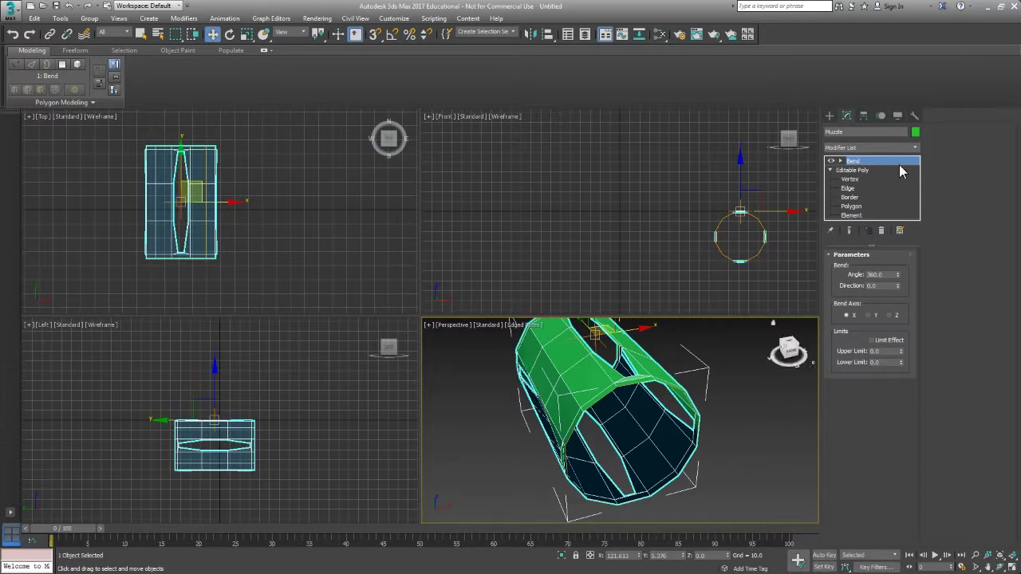
pyautogui.click(879, 148)
pyautogui.scroll(-10, 870, 152)
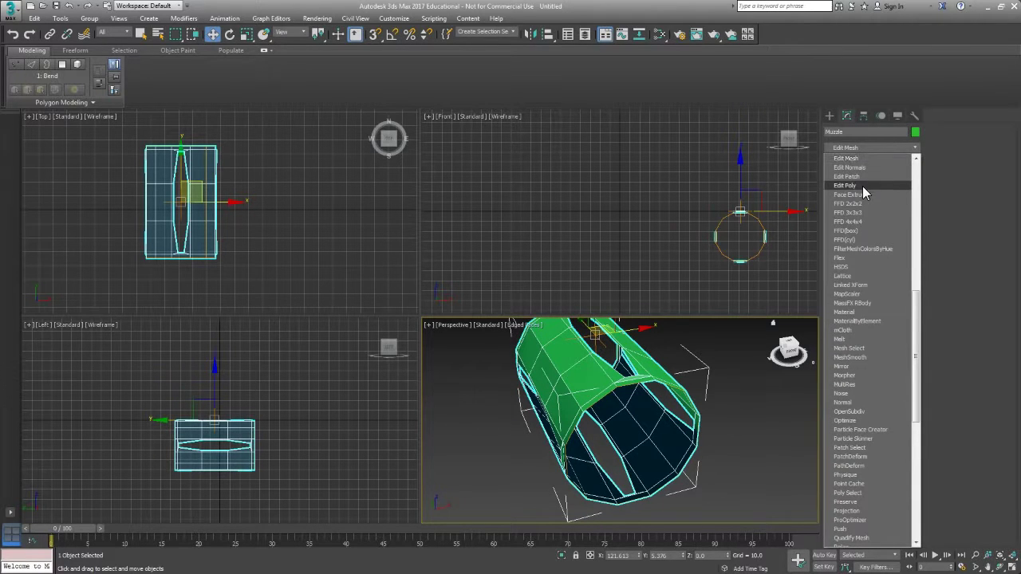
pyautogui.click(862, 185)
# Step: Select all vertices of the Muzzle tube and weld them with a threshold of 0.1
pyautogui.click(843, 339)
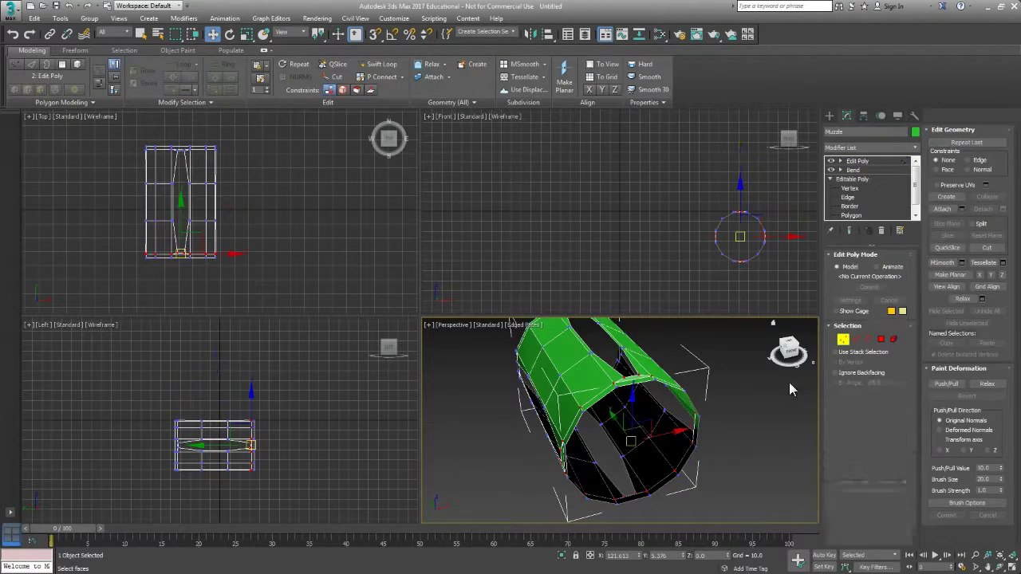
pyautogui.scroll(-3, 658, 428)
pyautogui.scroll(-2, 658, 429)
pyautogui.moveTo(688, 431); pyautogui.dragTo(773, 491)
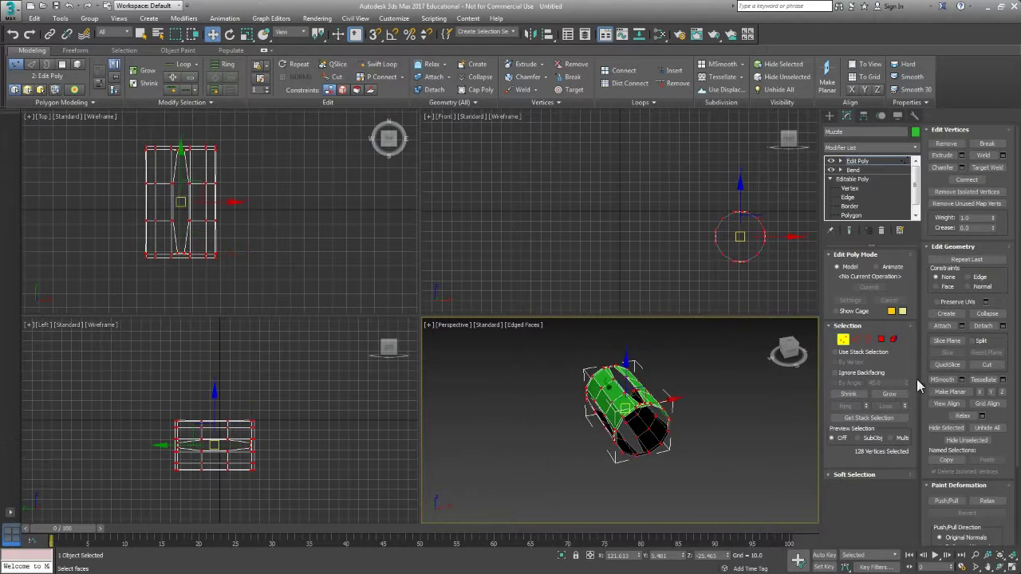
pyautogui.click(1002, 155)
pyautogui.keyDown('alt'); pyautogui.moveTo(736, 371); pyautogui.dragTo(786, 368, button='middle'); pyautogui.keyUp('alt')
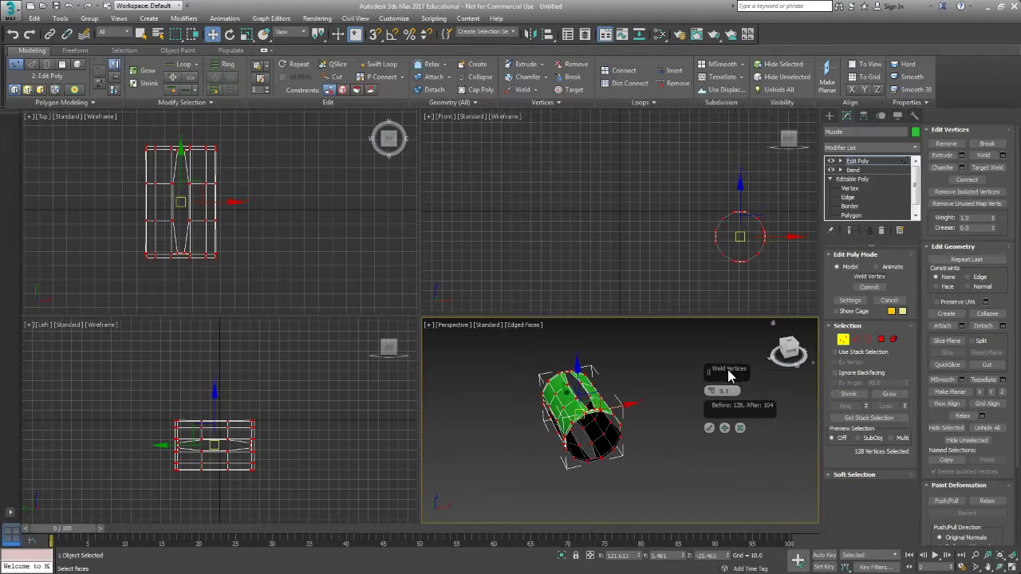
pyautogui.scroll(3, 602, 430)
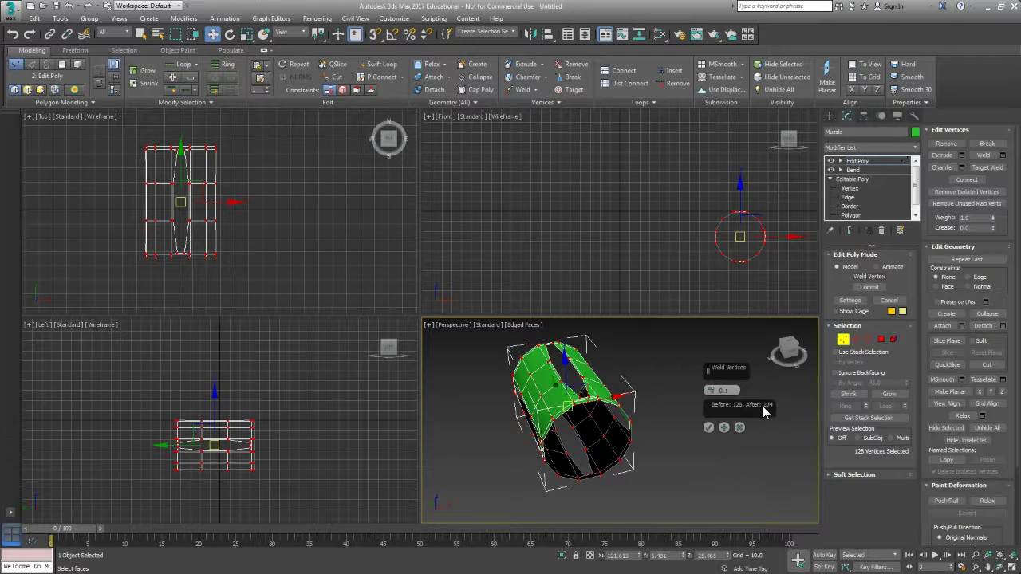
pyautogui.click(708, 428)
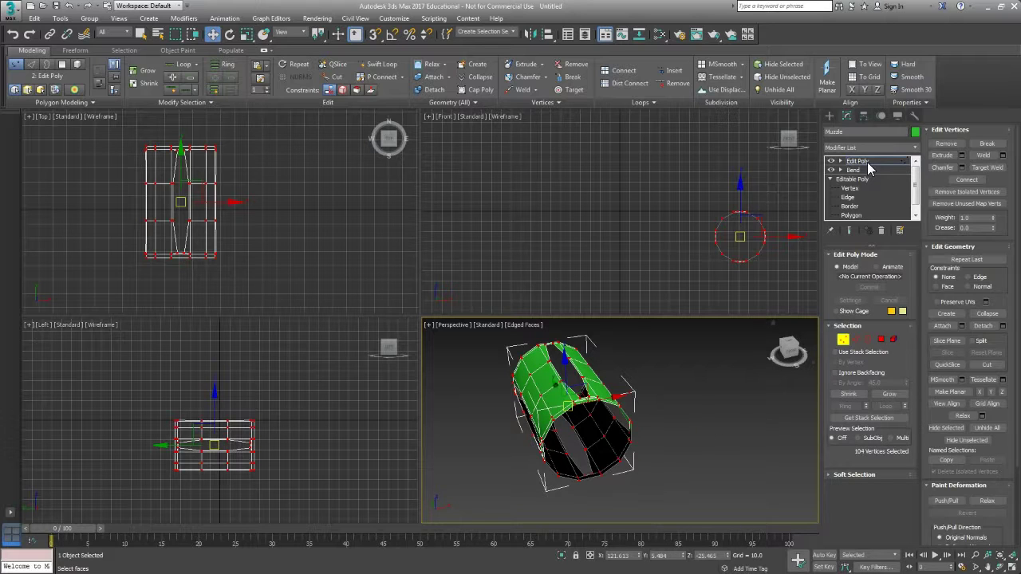
# Step: Exit vertex editing on the welded Muzzle tube and add a Shell modifier above the Edit Poly
pyautogui.click(839, 162)
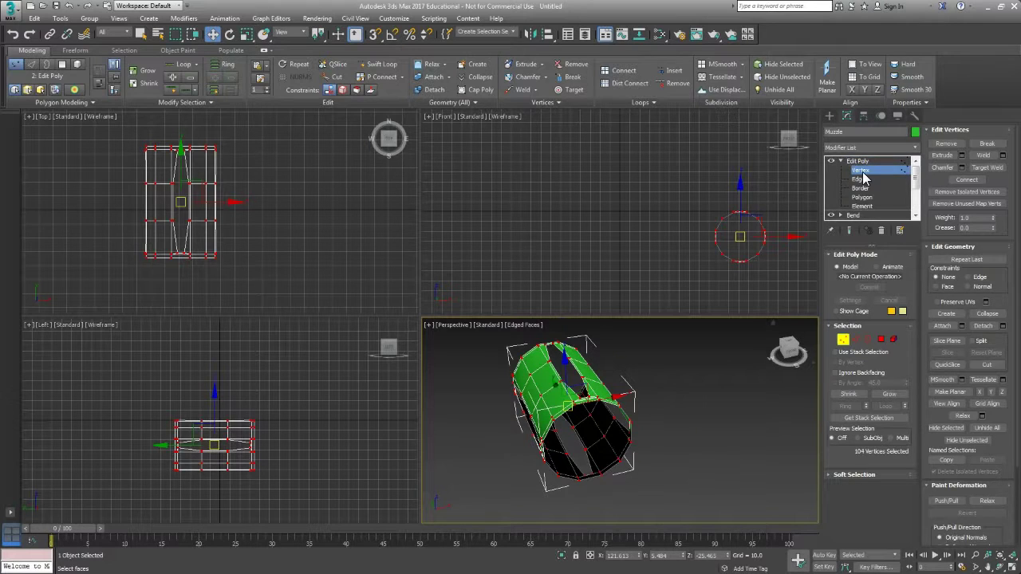
pyautogui.click(864, 174)
pyautogui.moveTo(651, 400); pyautogui.dragTo(654, 402, button='middle')
pyautogui.click(877, 149)
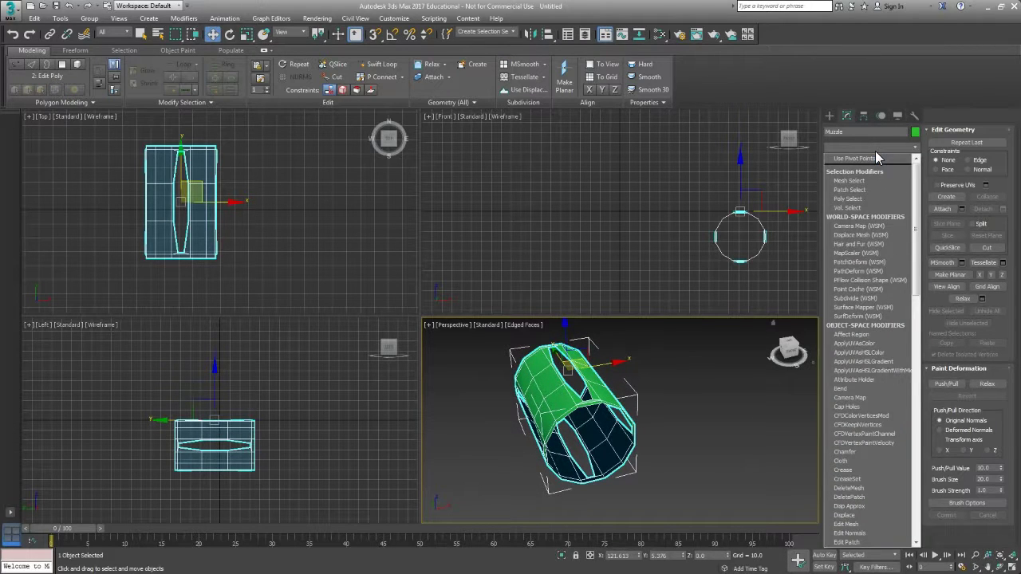
pyautogui.scroll(-5, 875, 155)
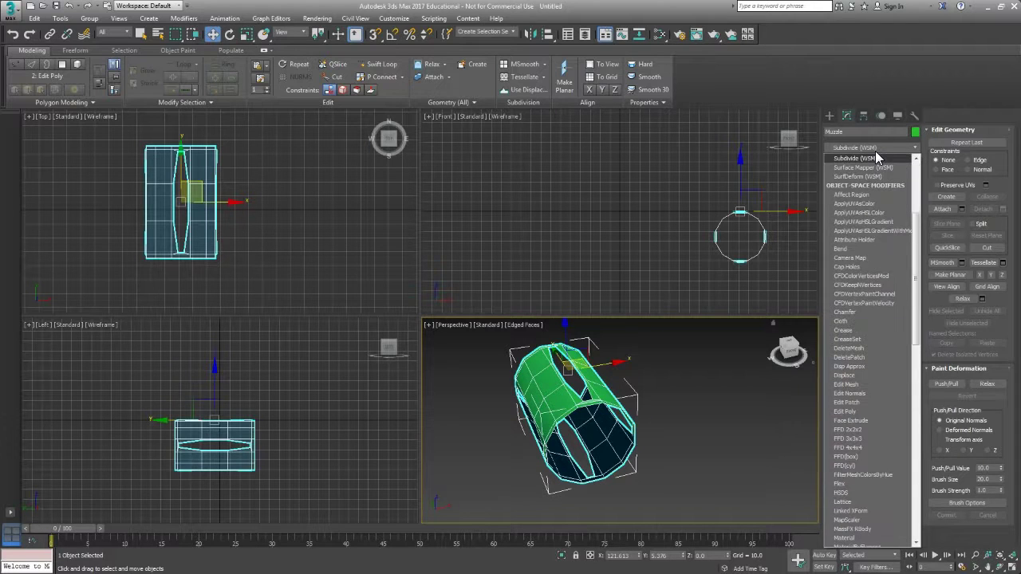
pyautogui.scroll(-18, 879, 147)
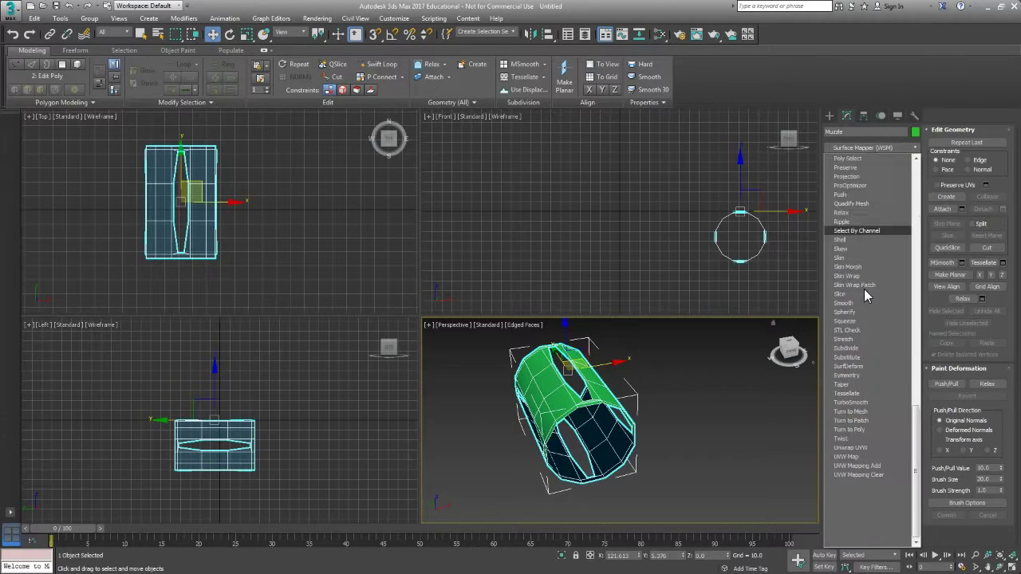
pyautogui.click(847, 240)
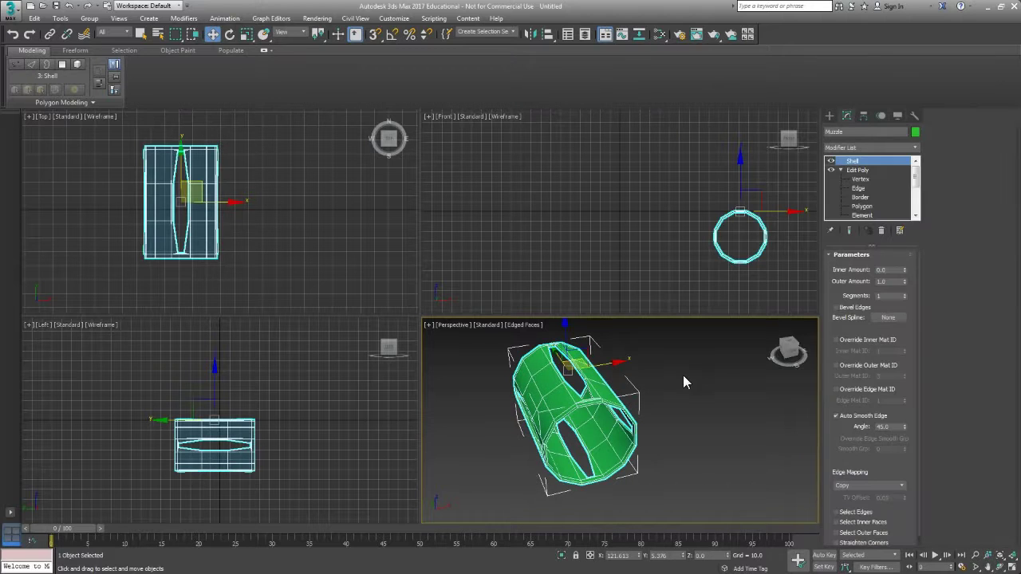
# Step: Set the Shell's outer amount to 0 and its inner amount to 4.0 to thicken the tube wall inward
pyautogui.rightClick(905, 281)
pyautogui.moveTo(766, 373); pyautogui.dragTo(784, 329, button='middle')
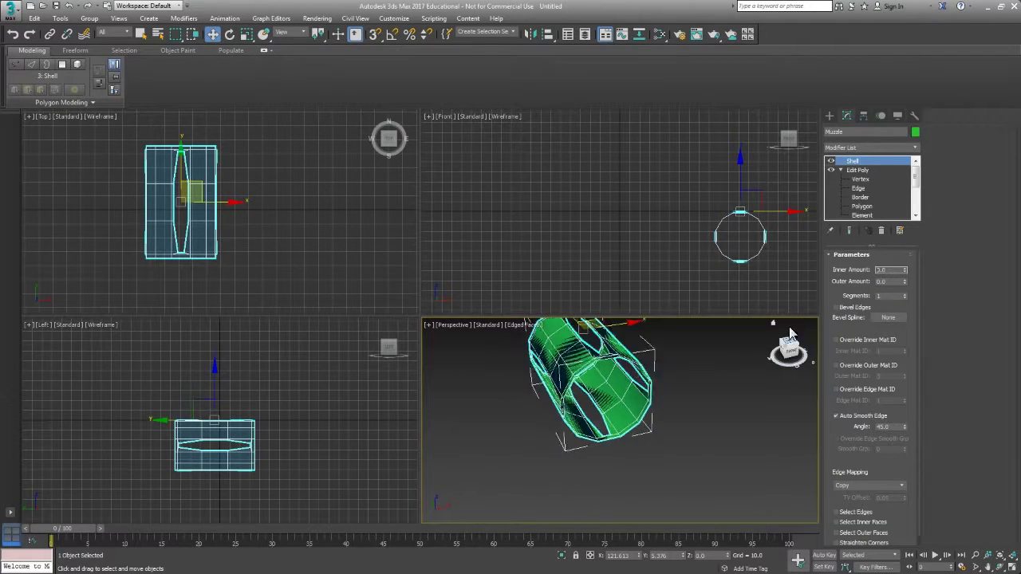
pyautogui.scroll(3, 640, 401)
pyautogui.moveTo(579, 344); pyautogui.dragTo(655, 376, button='middle')
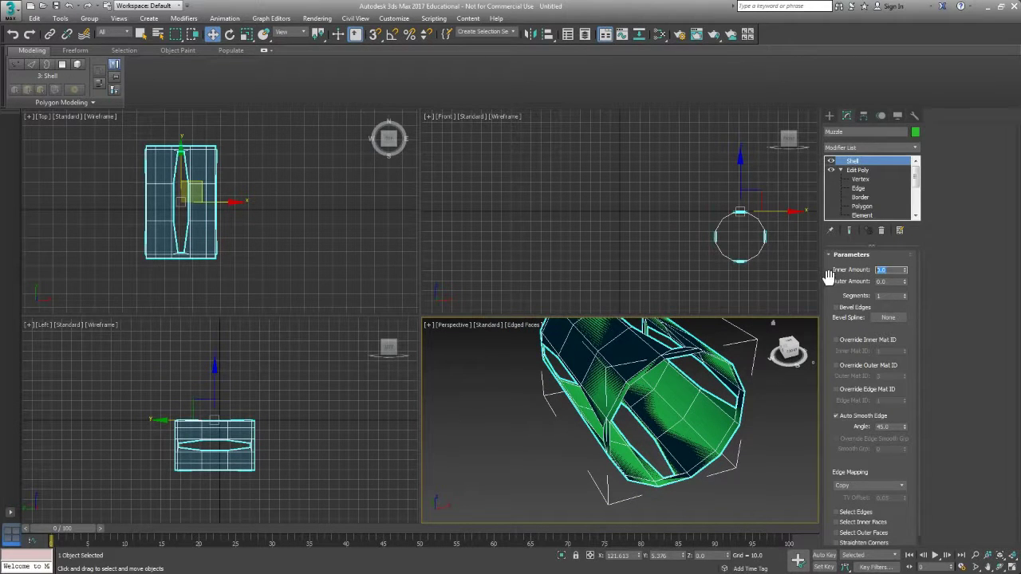
pyautogui.press('Return')
pyautogui.keyDown('alt'); pyautogui.moveTo(658, 423); pyautogui.dragTo(696, 387, button='middle'); pyautogui.keyUp('alt')
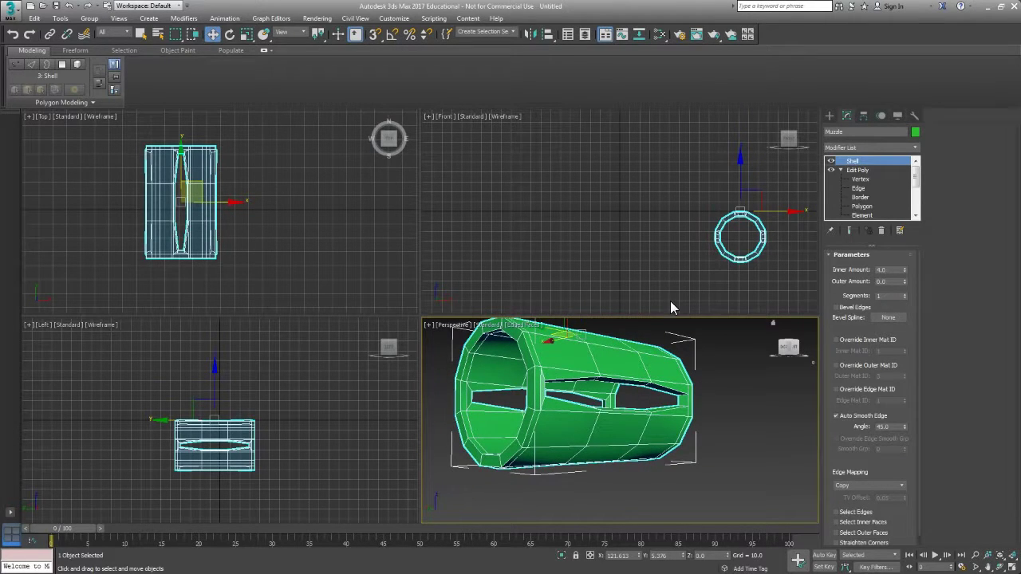
pyautogui.keyDown('alt'); pyautogui.moveTo(670, 301); pyautogui.dragTo(603, 415, button='middle'); pyautogui.keyUp('alt')
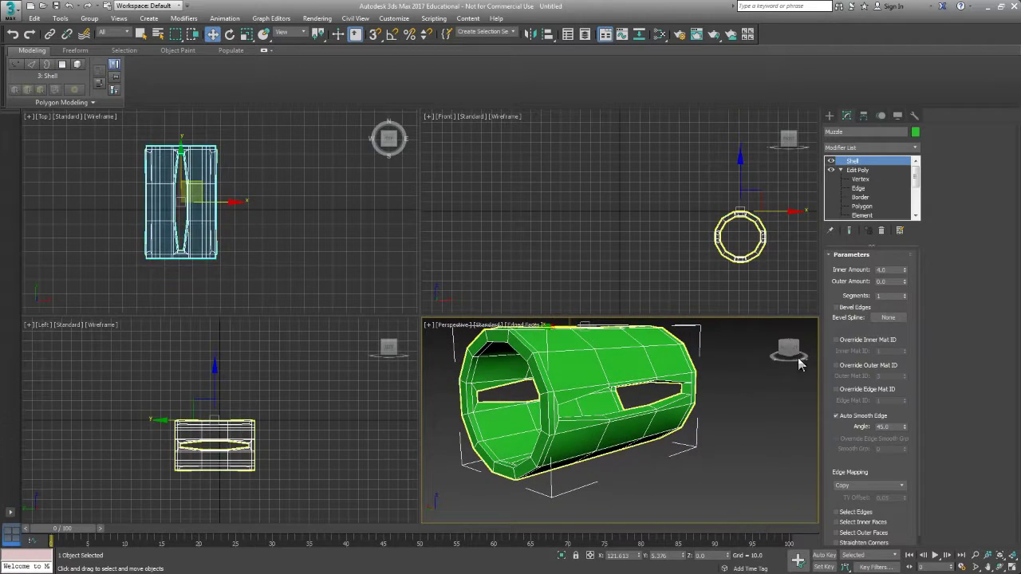
# Step: Add an Edit Poly modifier above the Shell on the Muzzle
pyautogui.click(869, 148)
pyautogui.press('e')
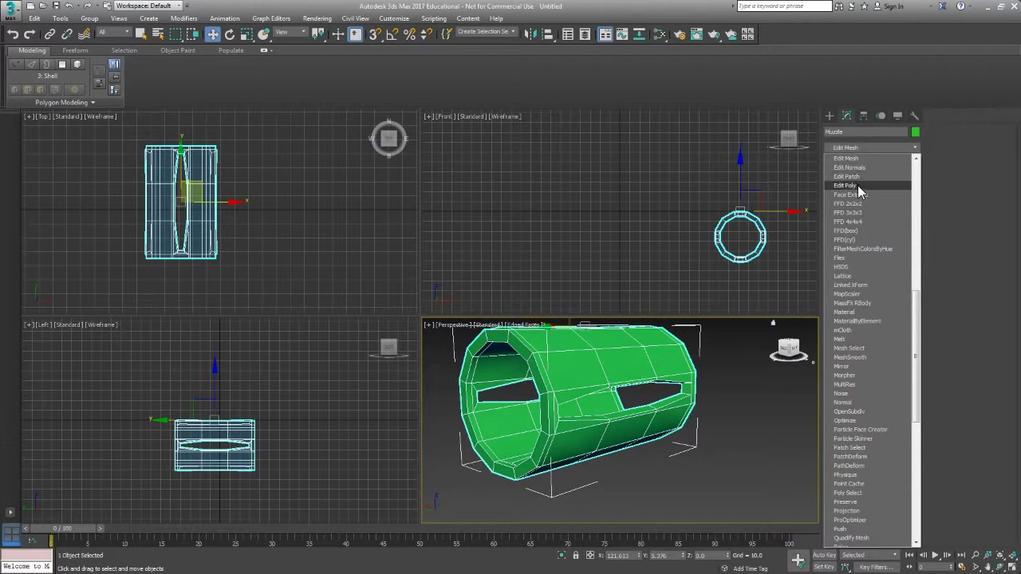
pyautogui.click(858, 185)
pyautogui.keyDown('alt'); pyautogui.moveTo(533, 446); pyautogui.dragTo(591, 428, button='middle'); pyautogui.keyUp('alt')
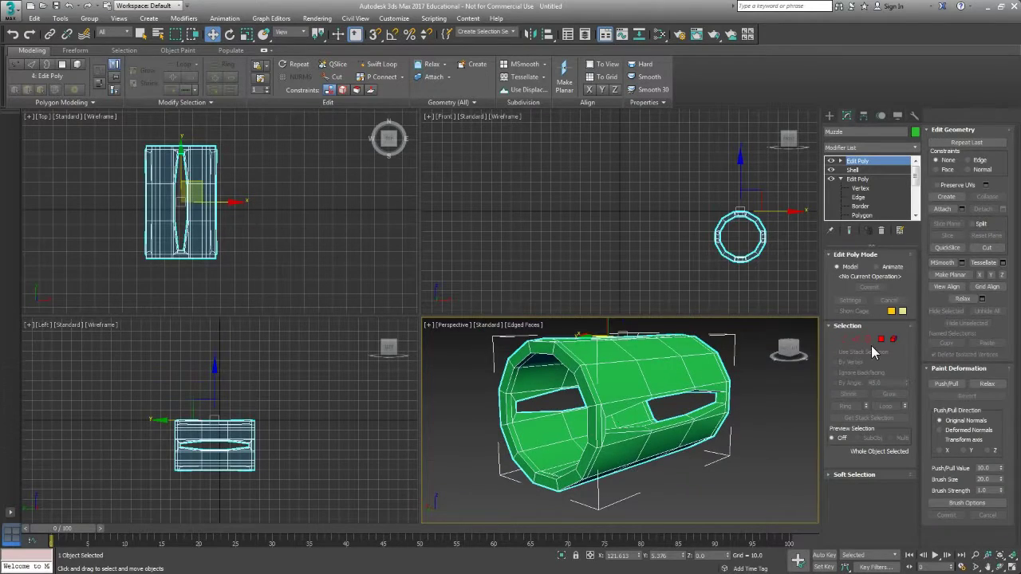
# Step: Select the 12-polygon ring on the front rim of the tube and move it outward along the Y axis to lengthen that end
pyautogui.keyDown('alt'); pyautogui.moveTo(780, 414); pyautogui.dragTo(612, 373, button='middle'); pyautogui.keyUp('alt')
pyautogui.click(880, 340)
pyautogui.scroll(2, 677, 359)
pyautogui.click(655, 364)
pyautogui.moveTo(572, 332); pyautogui.dragTo(572, 347, button='middle')
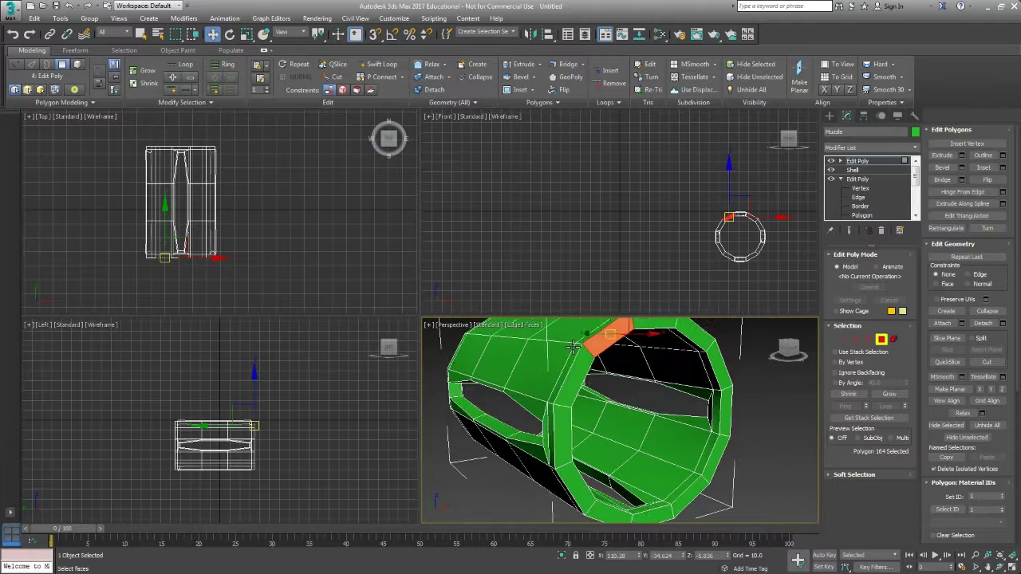
pyautogui.keyDown('shift'); pyautogui.click(572, 347); pyautogui.keyUp('shift')
pyautogui.scroll(-3, 599, 398)
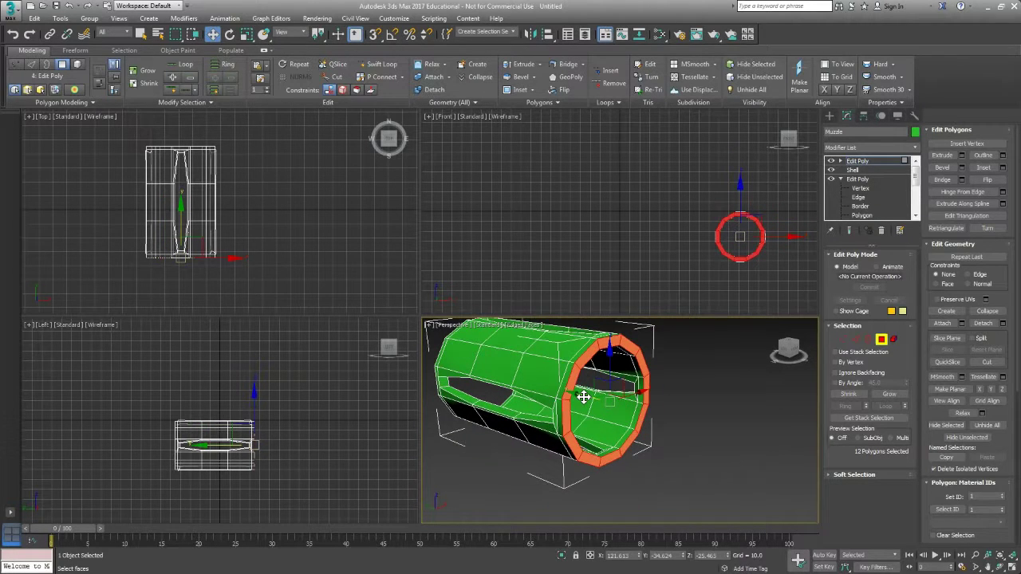
pyautogui.moveTo(583, 396); pyautogui.dragTo(595, 400)
pyautogui.moveTo(595, 399)
pyautogui.keyDown('alt'); pyautogui.mouseDown(button='middle')
pyautogui.moveTo(618, 410)
pyautogui.moveTo(607, 410)
pyautogui.mouseUp(button='middle'); pyautogui.keyUp('alt')
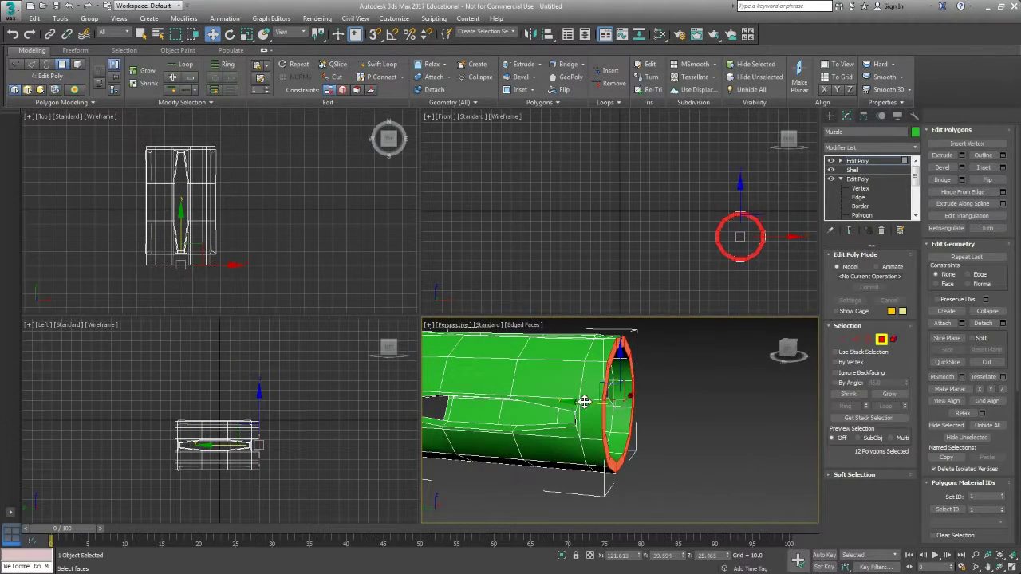
pyautogui.moveTo(585, 402); pyautogui.dragTo(610, 403)
# Step: Select the 12-polygon ring on the opposite rim and extrude it about 117 units to form the barrel section
pyautogui.keyDown('alt'); pyautogui.moveTo(553, 420); pyautogui.dragTo(638, 416, button='middle'); pyautogui.keyUp('alt')
pyautogui.click(647, 390)
pyautogui.keyDown('shift'); pyautogui.click(688, 438); pyautogui.keyUp('shift')
pyautogui.keyDown('alt'); pyautogui.moveTo(695, 484); pyautogui.dragTo(665, 426, button='middle'); pyautogui.keyUp('alt')
pyautogui.scroll(-4, 694, 421)
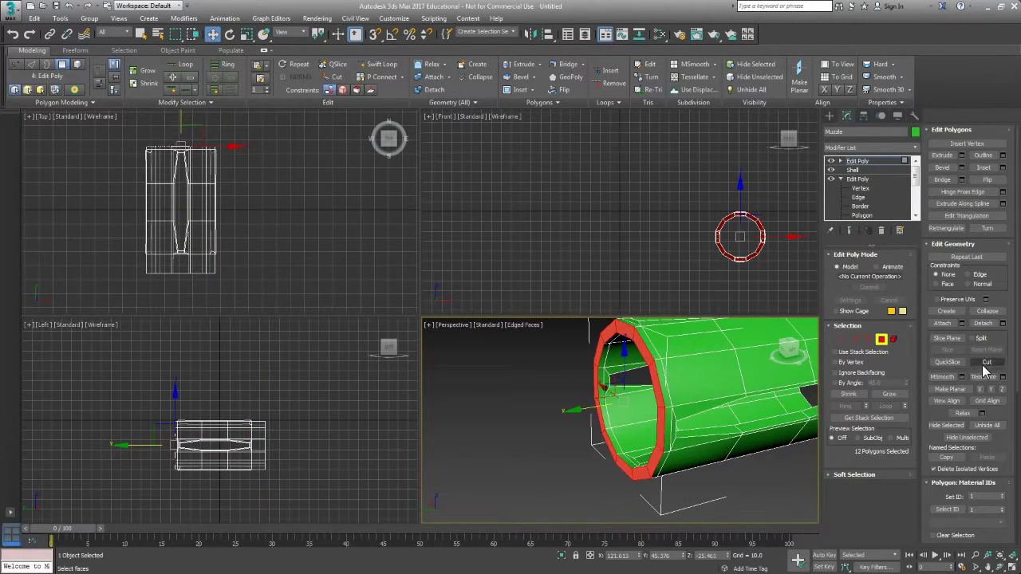
pyautogui.click(962, 158)
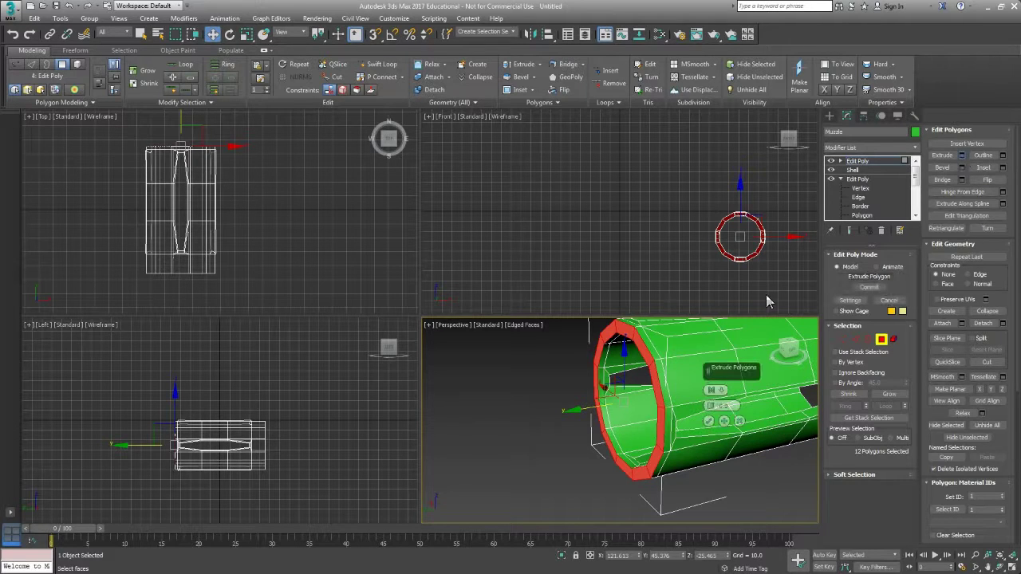
pyautogui.scroll(-4, 581, 433)
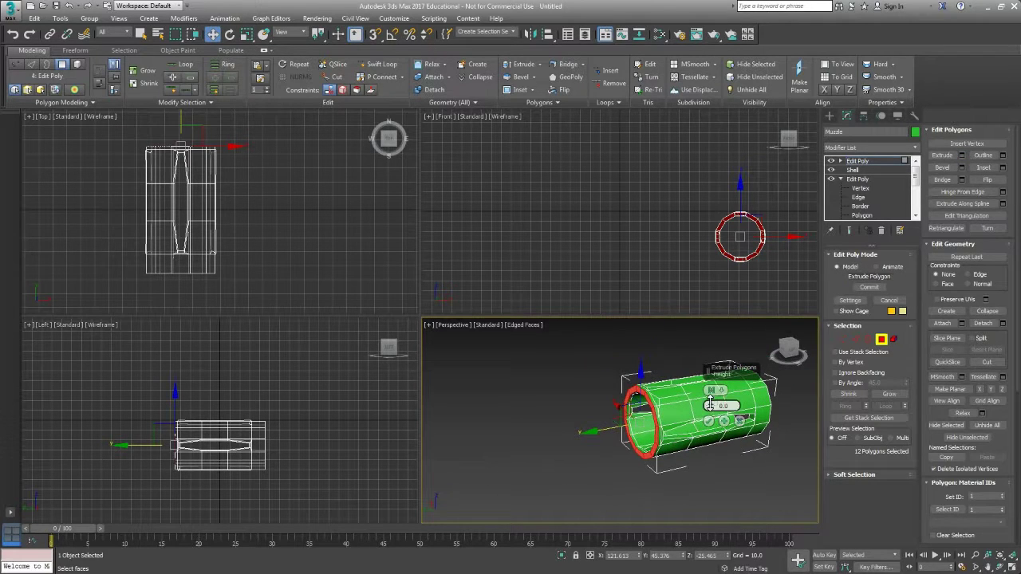
pyautogui.moveTo(711, 406); pyautogui.dragTo(706, 124)
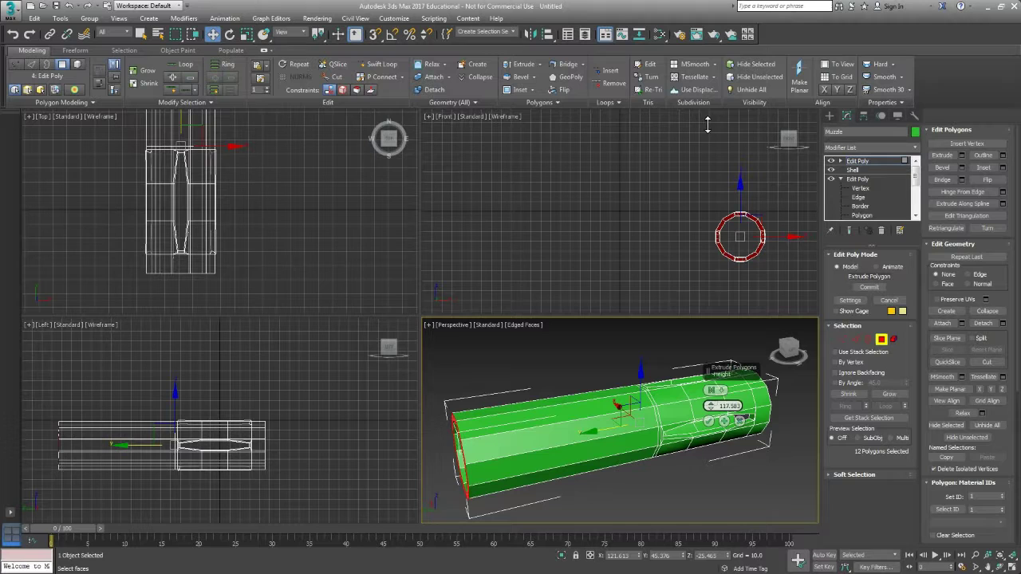
pyautogui.click(709, 422)
# Step: Select the 36 polygons of the extruded barrel section without applying another extrusion
pyautogui.keyDown('alt'); pyautogui.moveTo(637, 473); pyautogui.dragTo(667, 452, button='middle'); pyautogui.keyUp('alt')
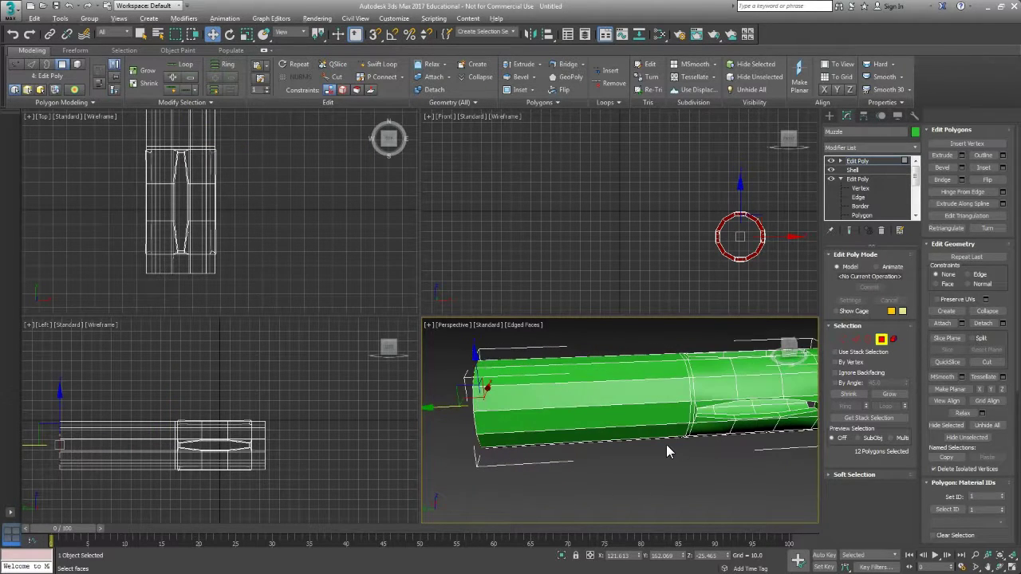
pyautogui.moveTo(654, 505); pyautogui.dragTo(652, 503)
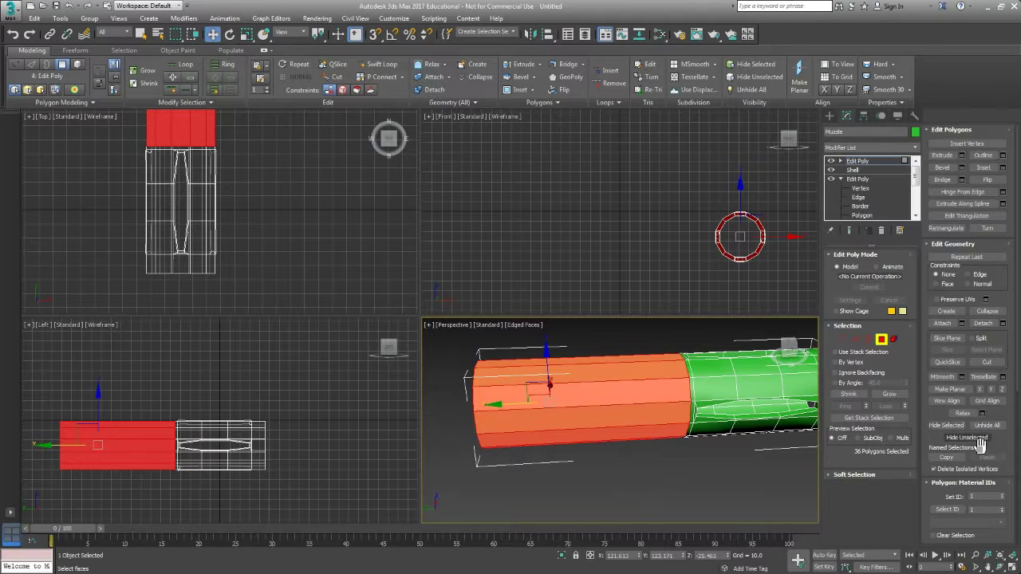
pyautogui.click(544, 343)
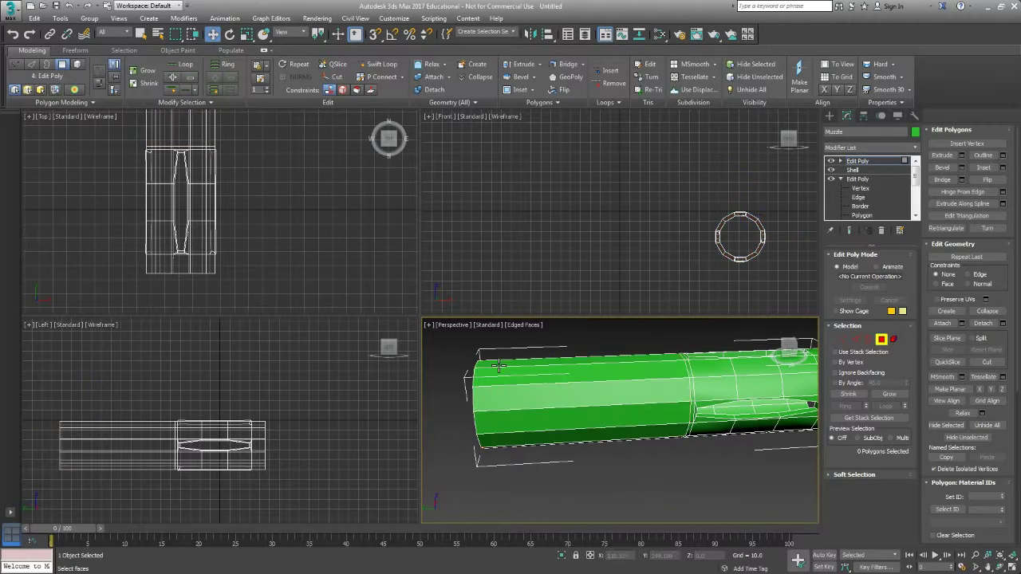
pyautogui.keyDown('alt'); pyautogui.moveTo(520, 379); pyautogui.dragTo(522, 399, button='middle'); pyautogui.keyUp('alt')
pyautogui.moveTo(603, 517); pyautogui.dragTo(605, 517)
pyautogui.keyDown('alt'); pyautogui.moveTo(621, 472); pyautogui.dragTo(667, 410, button='middle'); pyautogui.keyUp('alt')
pyautogui.click(963, 156)
pyautogui.click(737, 422)
pyautogui.scroll(6, 678, 442)
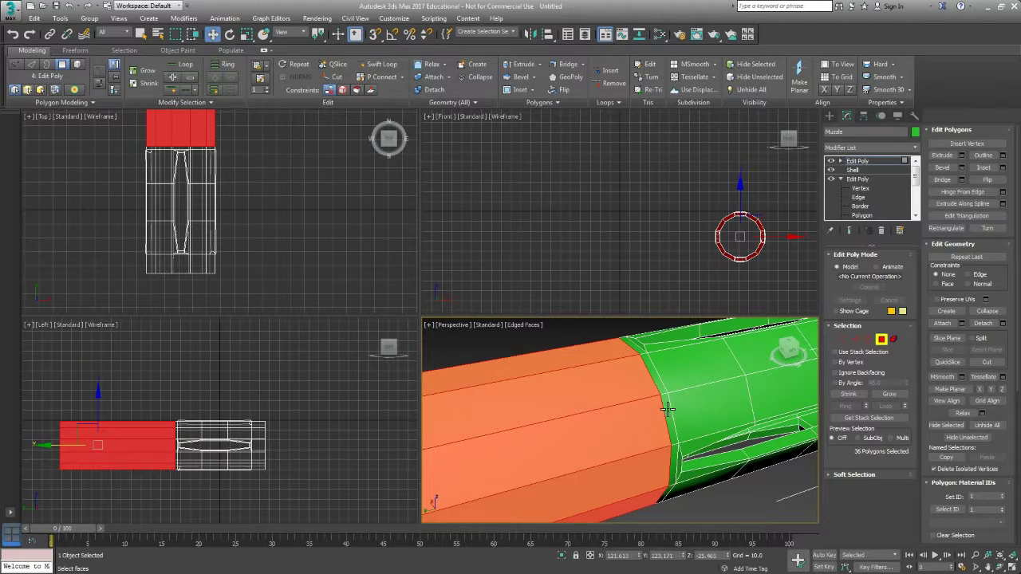
pyautogui.moveTo(614, 434); pyautogui.dragTo(620, 433, button='middle')
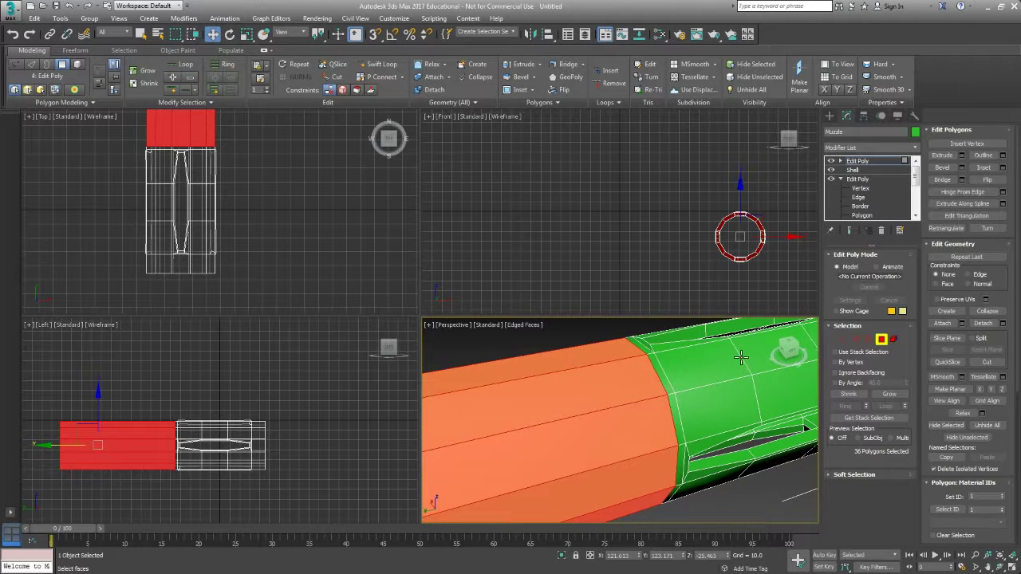
# Step: Inset the selected barrel polygons with an amount of 0
pyautogui.click(1003, 169)
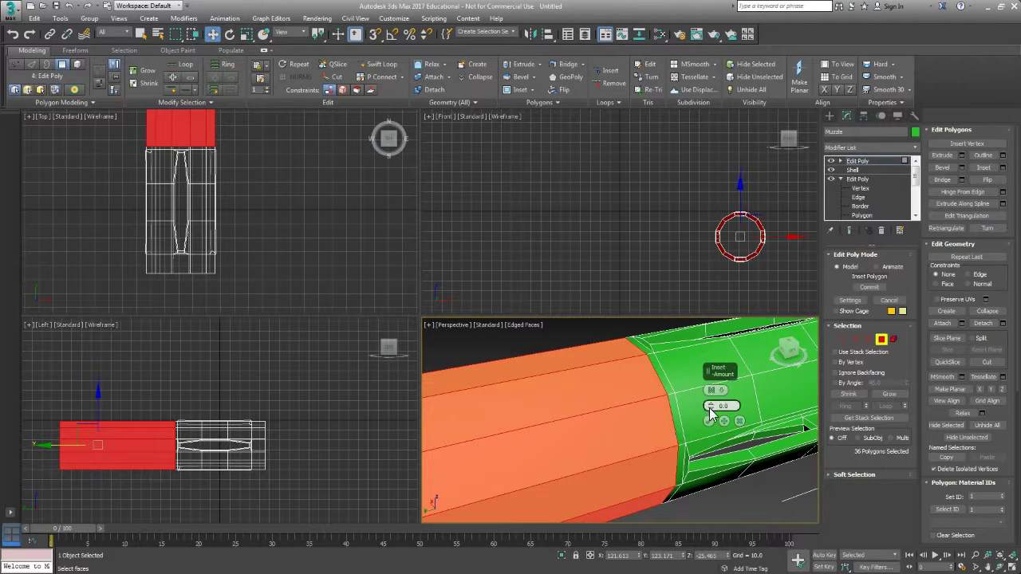
pyautogui.moveTo(711, 406)
pyautogui.mouseDown()
pyautogui.moveTo(714, 397)
pyautogui.moveTo(716, 407)
pyautogui.mouseUp()
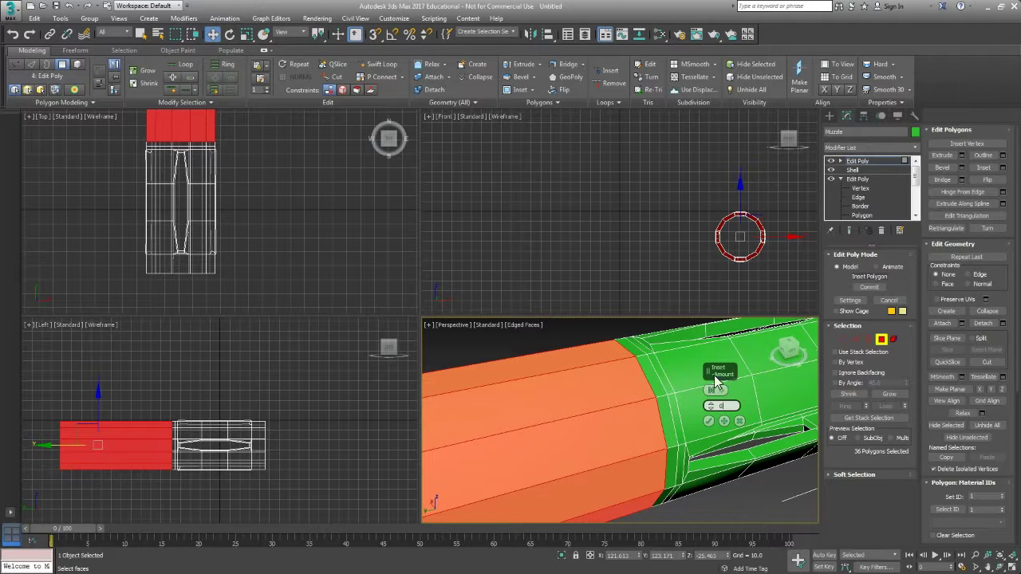
pyautogui.press('Return')
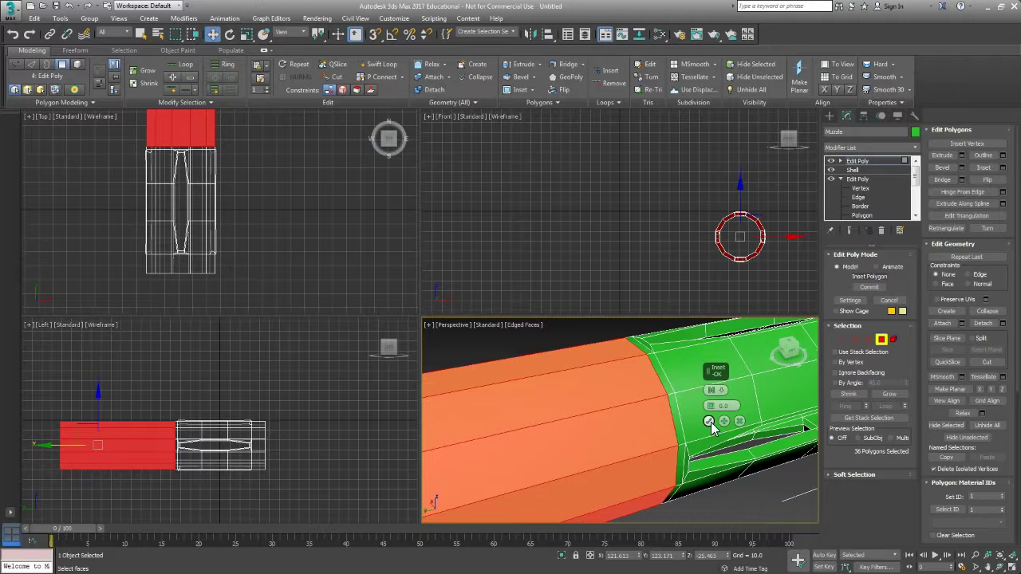
pyautogui.click(709, 422)
# Step: Scale the selected barrel polygons down uniformly in the Front view plane to about 87 percent
pyautogui.press('r')
pyautogui.scroll(3, 619, 244)
pyautogui.moveTo(728, 257); pyautogui.dragTo(572, 218, button='middle')
pyautogui.scroll(2, 585, 246)
pyautogui.scroll(1, 654, 214)
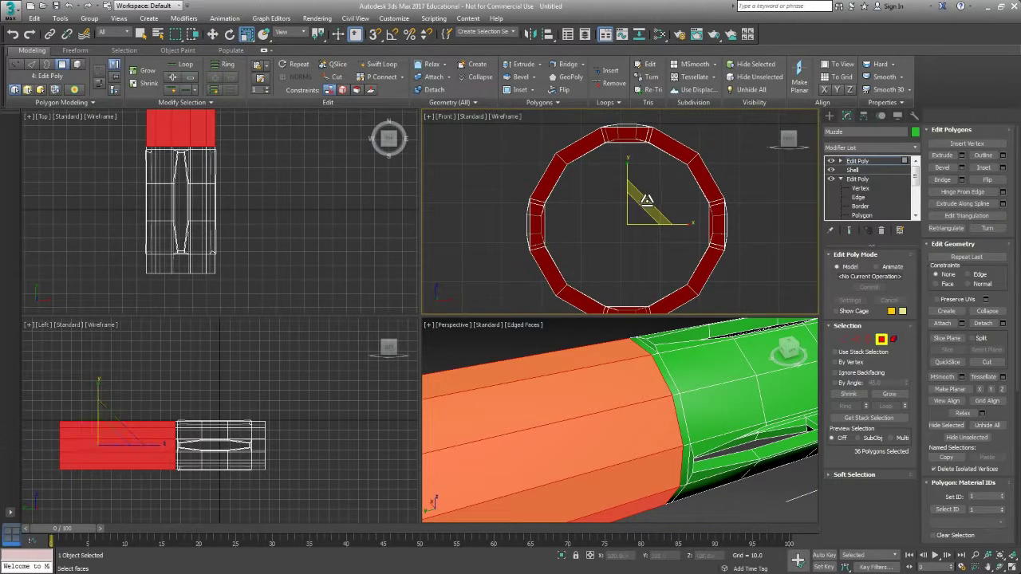
pyautogui.moveTo(650, 200); pyautogui.dragTo(645, 214)
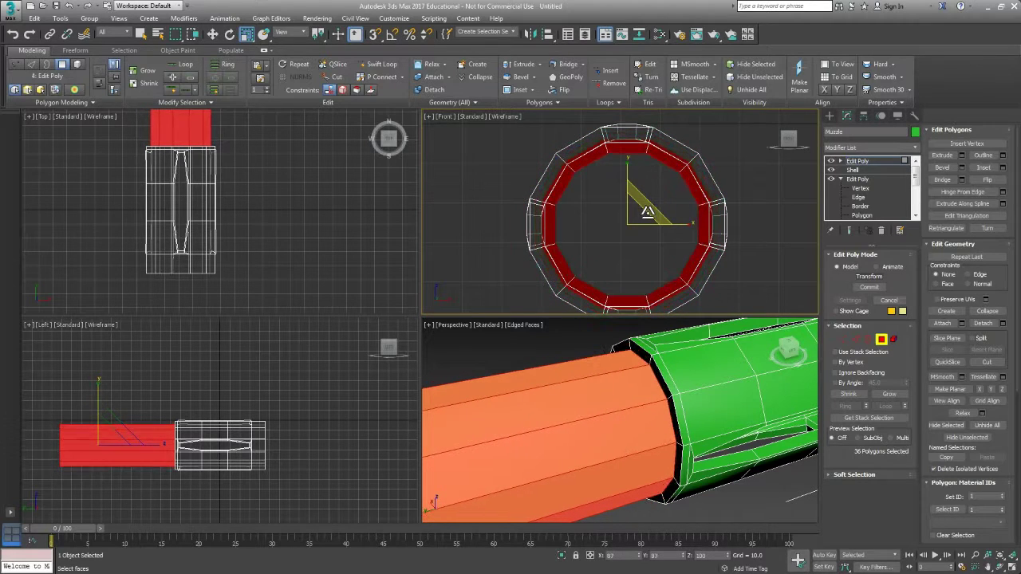
# Step: Select the polygon ring at the step between barrel and muzzle, examine the muzzle around it, and exit polygon editing
pyautogui.click(645, 357)
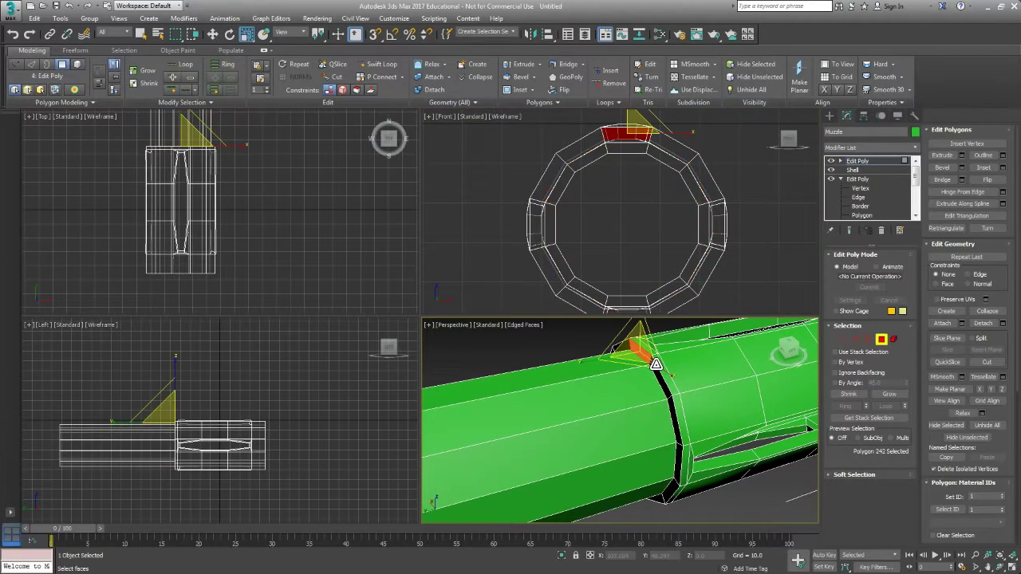
pyautogui.keyDown('shift'); pyautogui.click(643, 368); pyautogui.keyUp('shift')
pyautogui.keyDown('alt'); pyautogui.moveTo(675, 482); pyautogui.dragTo(608, 422, button='middle'); pyautogui.keyUp('alt')
pyautogui.scroll(3, 630, 437)
pyautogui.scroll(-3, 610, 447)
pyautogui.moveTo(631, 353); pyautogui.dragTo(785, 375, button='middle')
pyautogui.click(880, 339)
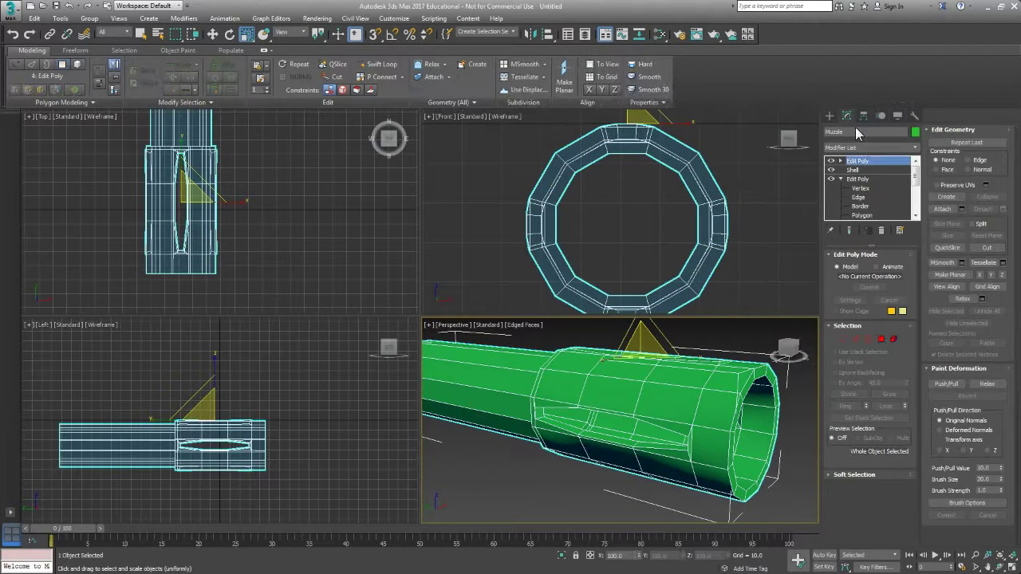
# Step: Add a TurboSmooth modifier to the Muzzle and enable surface separation by smoothing groups
pyautogui.click(867, 147)
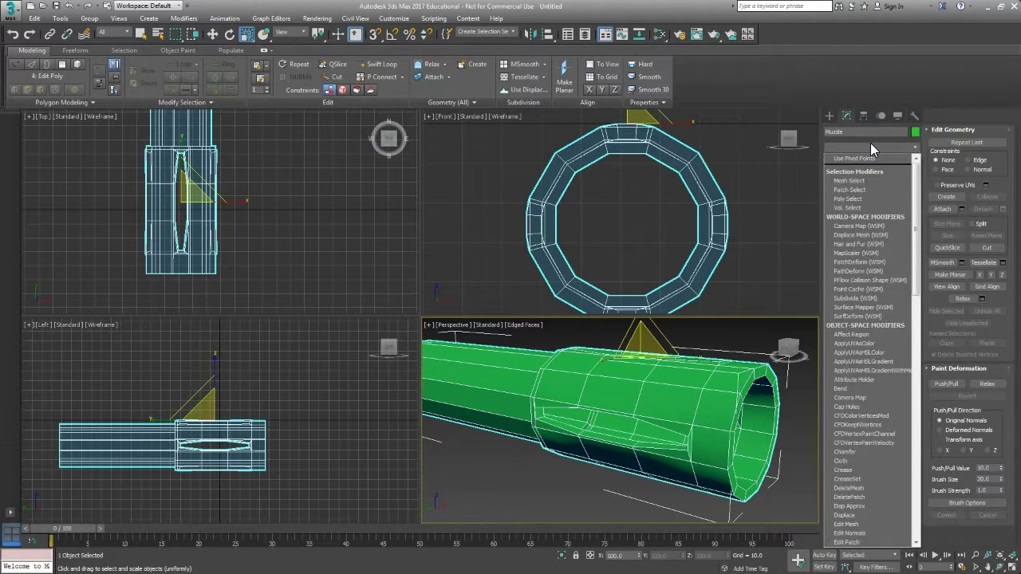
pyautogui.press('t')
pyautogui.click(882, 404)
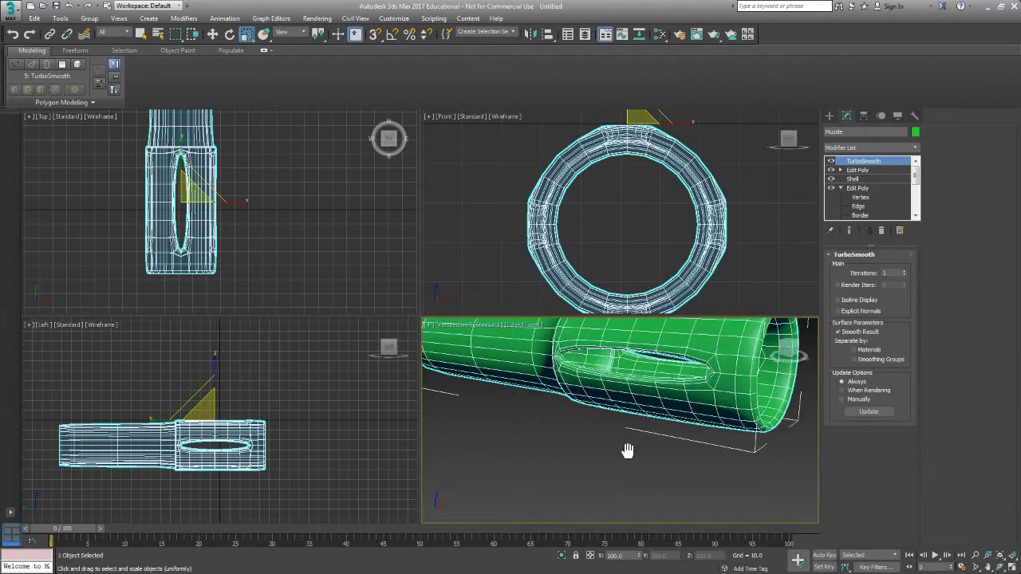
# Step: Turn off edged faces in the perspective view, reselect the Muzzle and inspect the smoothed slot up close
pyautogui.click(618, 429)
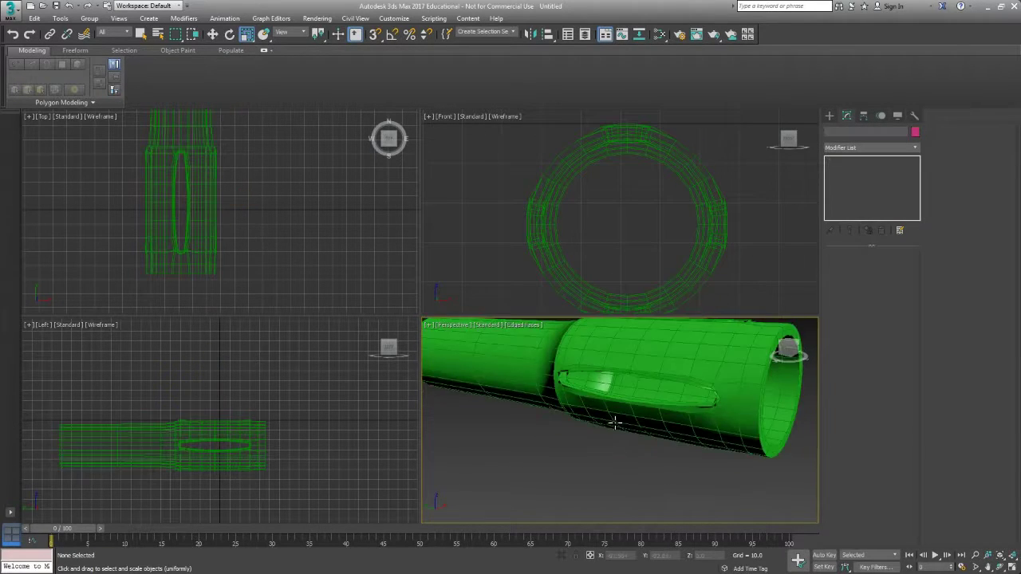
pyautogui.scroll(-5, 614, 427)
pyautogui.press('F4')
pyautogui.scroll(3, 605, 400)
pyautogui.keyDown('alt'); pyautogui.moveTo(606, 398); pyautogui.dragTo(639, 411, button='middle'); pyautogui.keyUp('alt')
pyautogui.click(639, 411)
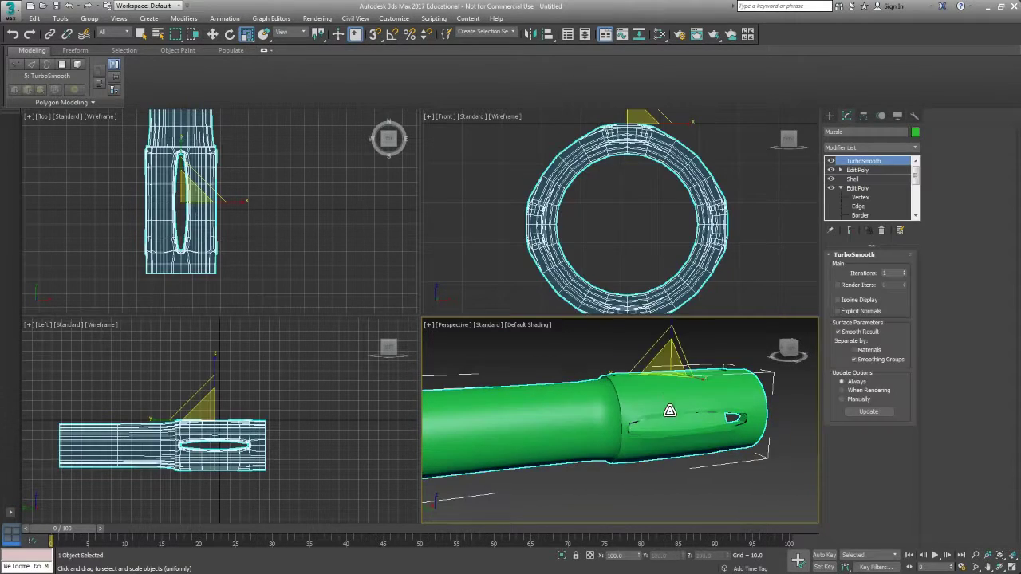
pyautogui.scroll(2, 729, 392)
pyautogui.scroll(2, 678, 367)
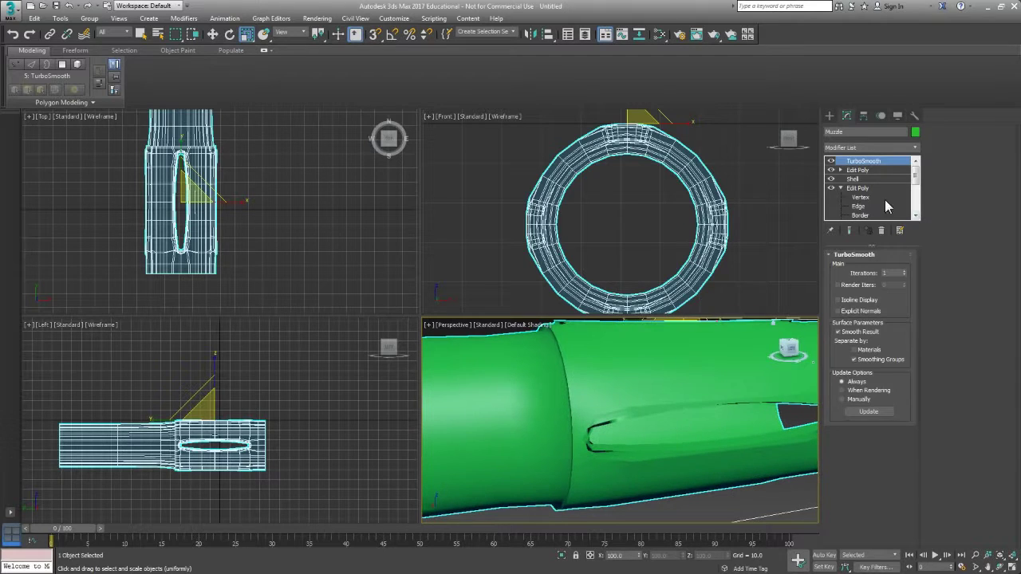
# Step: Inset the full ring of twelve outer polygons at the open end of the Muzzle as one narrower band
pyautogui.click(857, 169)
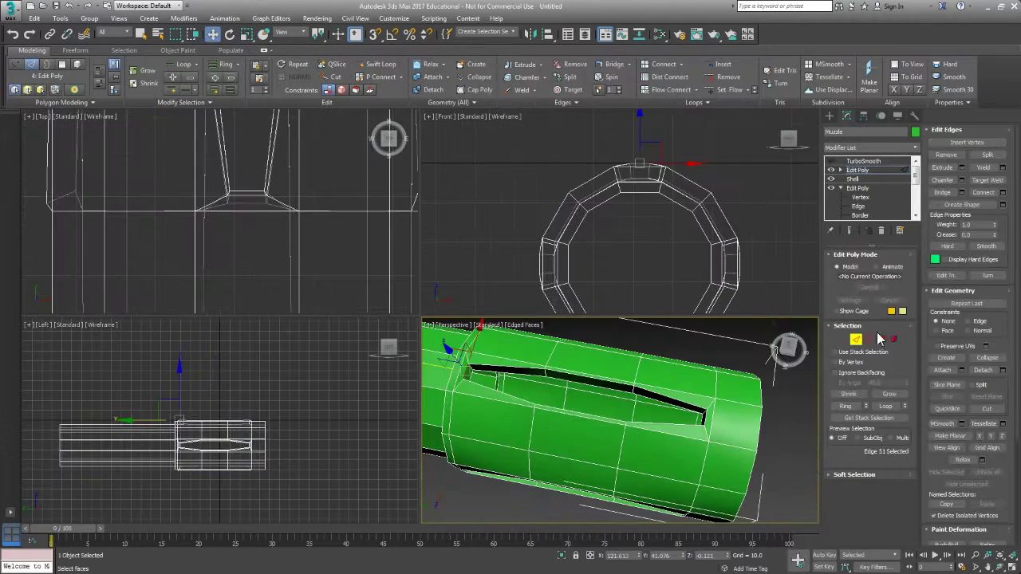
pyautogui.click(881, 340)
pyautogui.moveTo(709, 504); pyautogui.dragTo(648, 443, button='middle')
pyautogui.click(715, 420)
pyautogui.keyDown('shift'); pyautogui.click(698, 460); pyautogui.keyUp('shift')
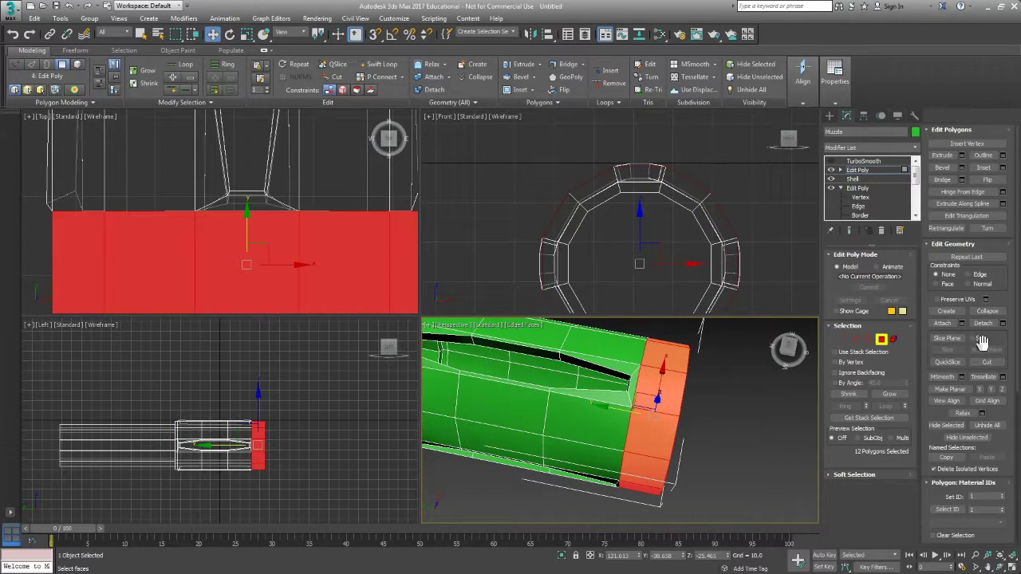
pyautogui.click(1003, 168)
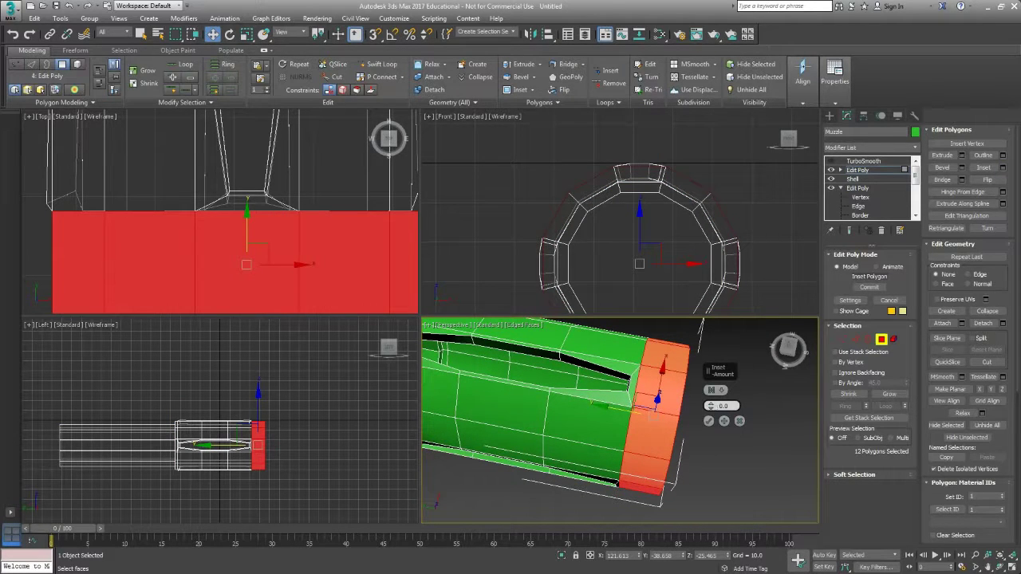
pyautogui.moveTo(711, 405)
pyautogui.mouseDown()
pyautogui.moveTo(711, 395)
pyautogui.moveTo(714, 402)
pyautogui.mouseUp()
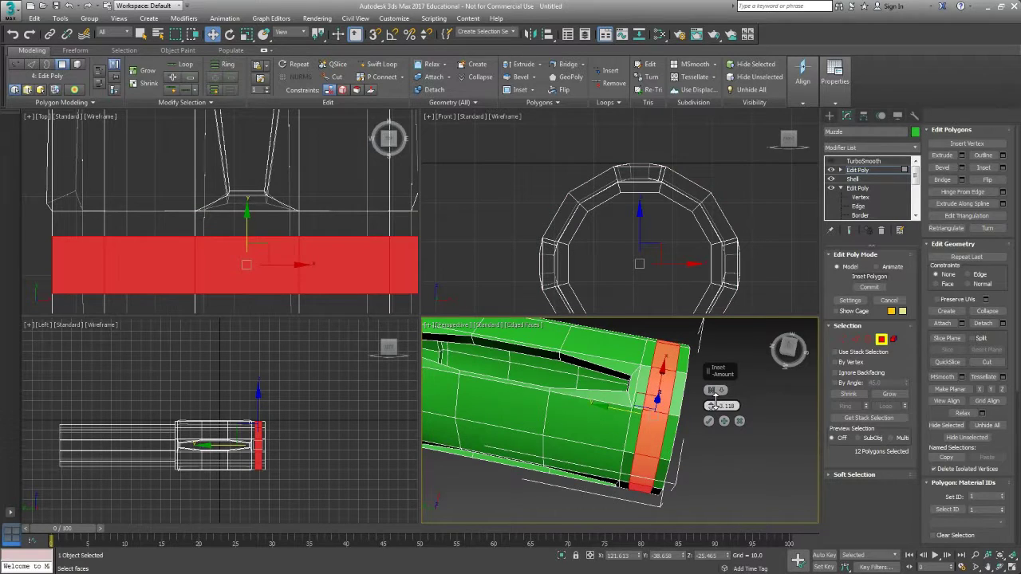
pyautogui.click(709, 427)
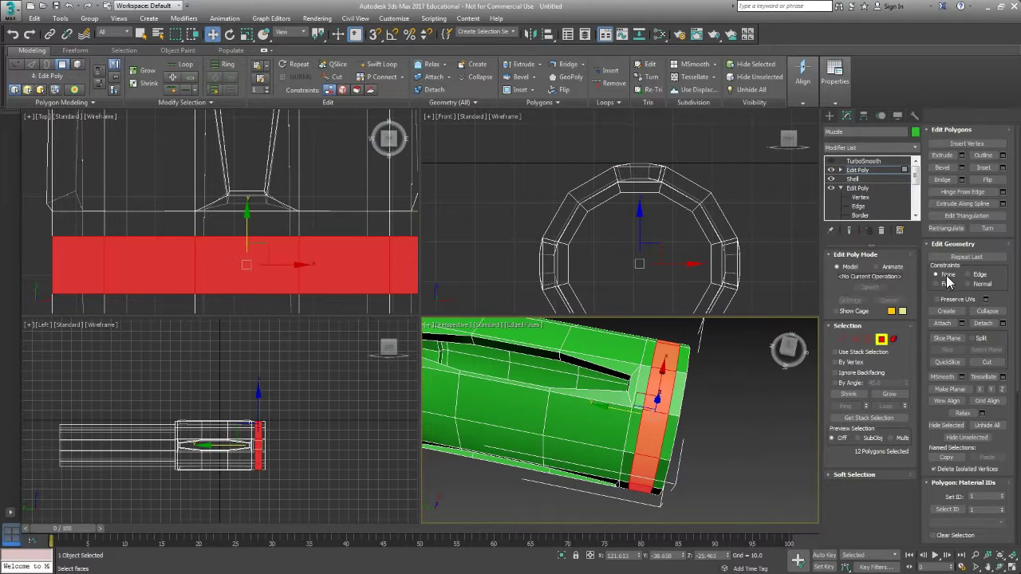
# Step: Extrude the inset polygon band by -2.013 along local normals to cut a groove around the muzzle end
pyautogui.click(961, 156)
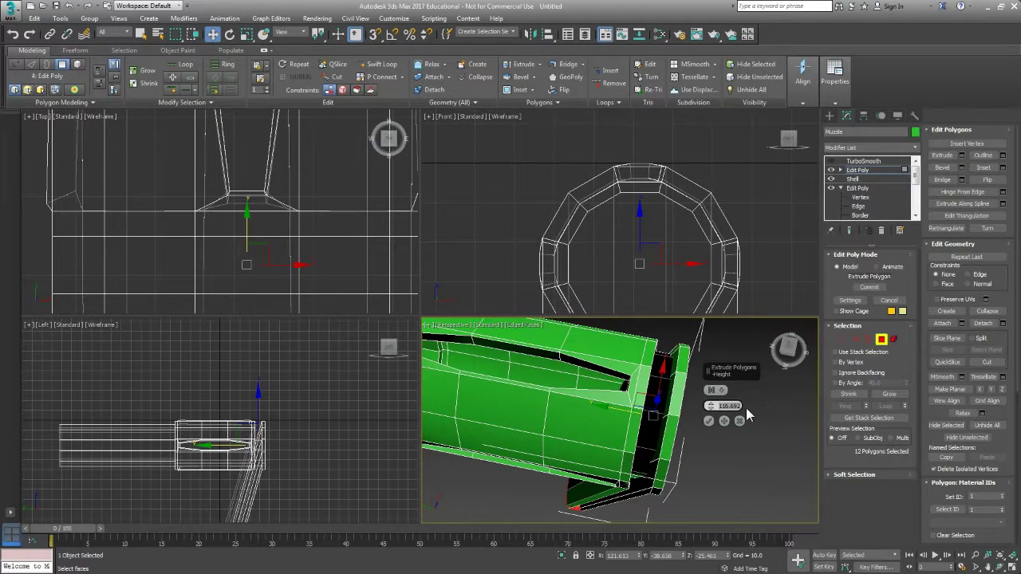
pyautogui.write('4')
pyautogui.press('Return')
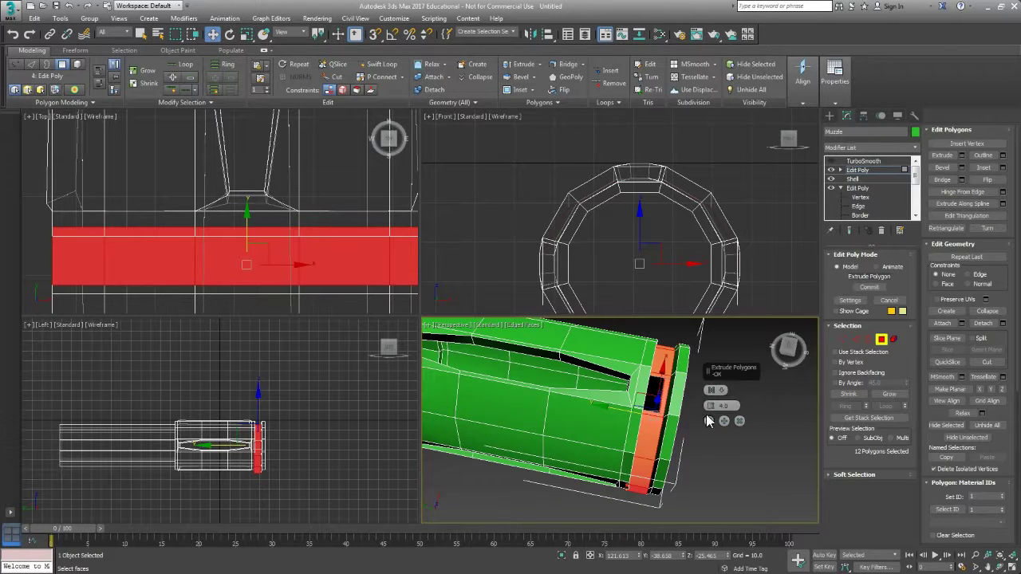
pyautogui.click(722, 391)
pyautogui.click(741, 406)
pyautogui.moveTo(663, 433); pyautogui.dragTo(644, 436, button='middle')
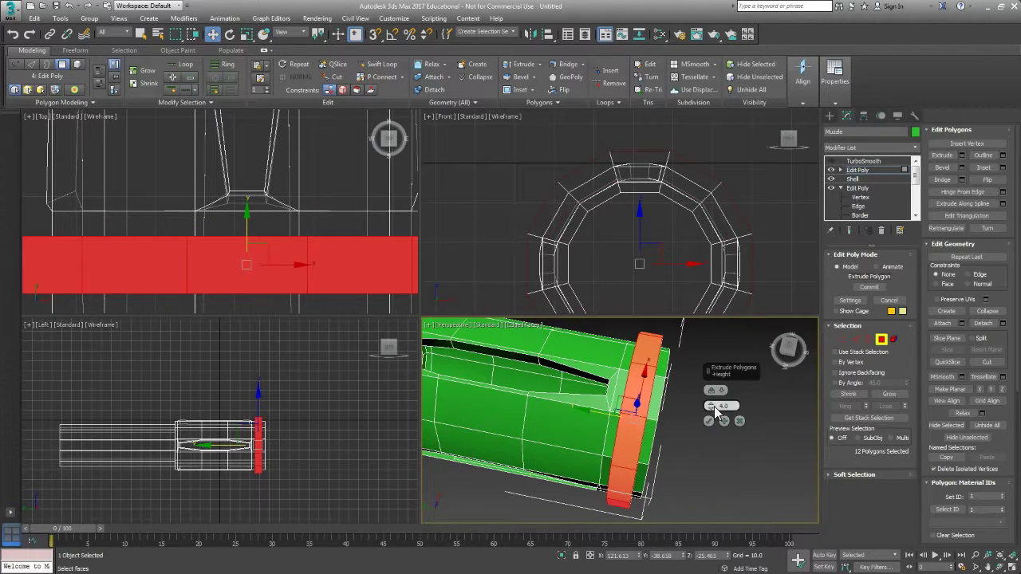
pyautogui.moveTo(712, 410); pyautogui.dragTo(716, 423)
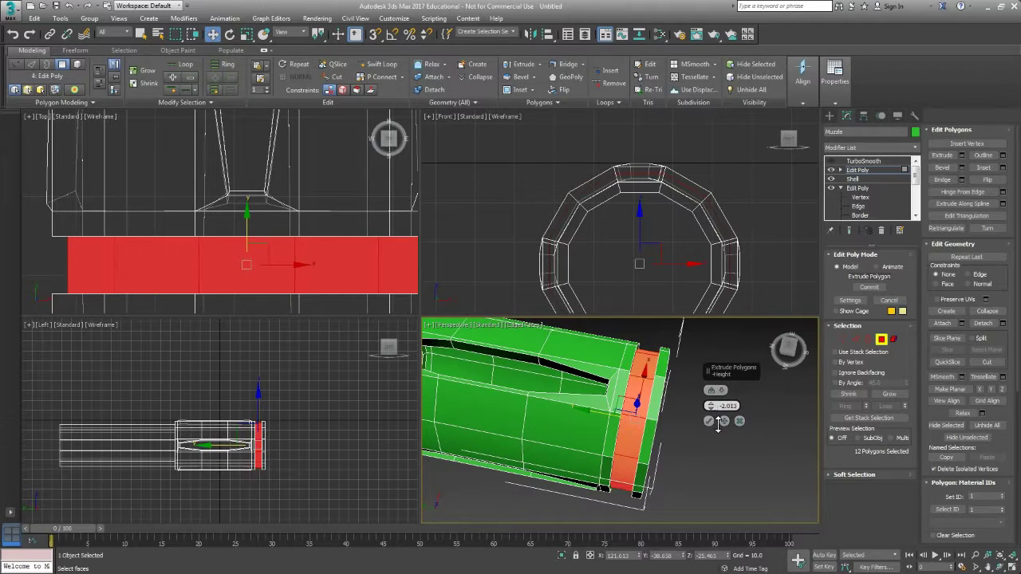
pyautogui.click(708, 422)
# Step: Select the eight end-wall polygons of the Muzzle's four slots, one at each end of every slot
pyautogui.keyDown('alt'); pyautogui.moveTo(704, 432); pyautogui.dragTo(692, 405, button='middle'); pyautogui.keyUp('alt')
pyautogui.scroll(-4, 656, 424)
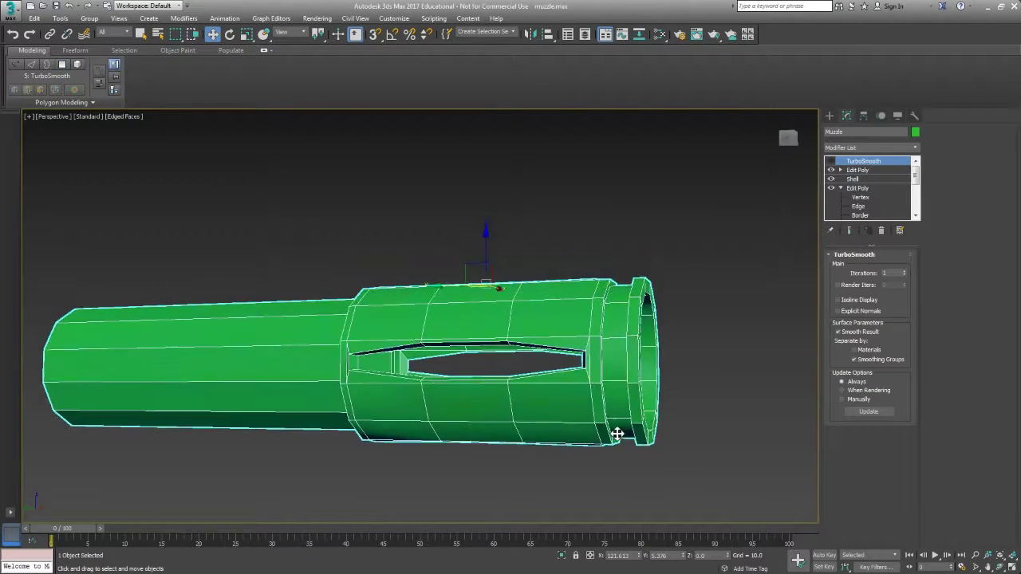
pyautogui.scroll(2, 615, 428)
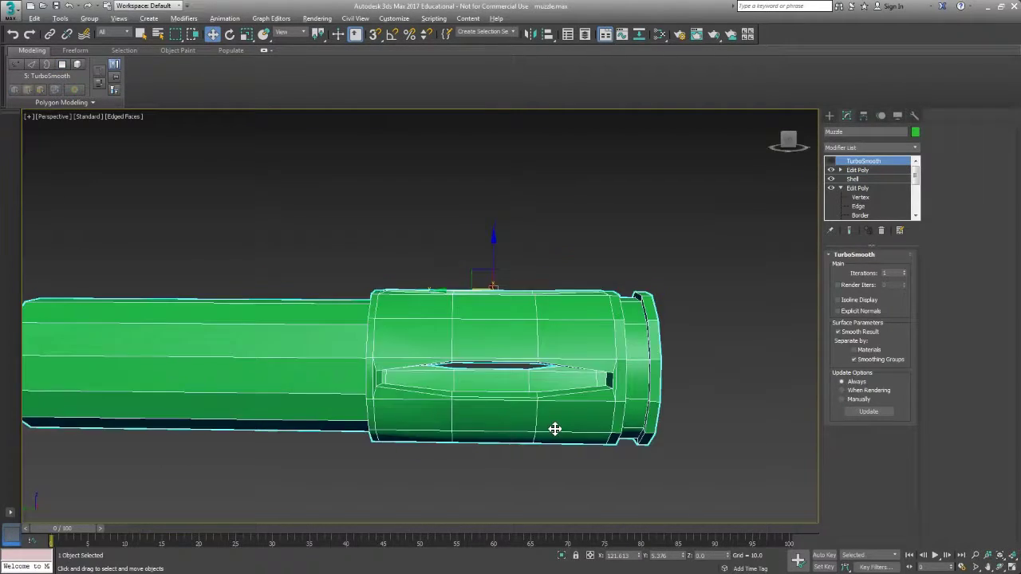
pyautogui.scroll(-2, 407, 412)
pyautogui.scroll(4, 406, 412)
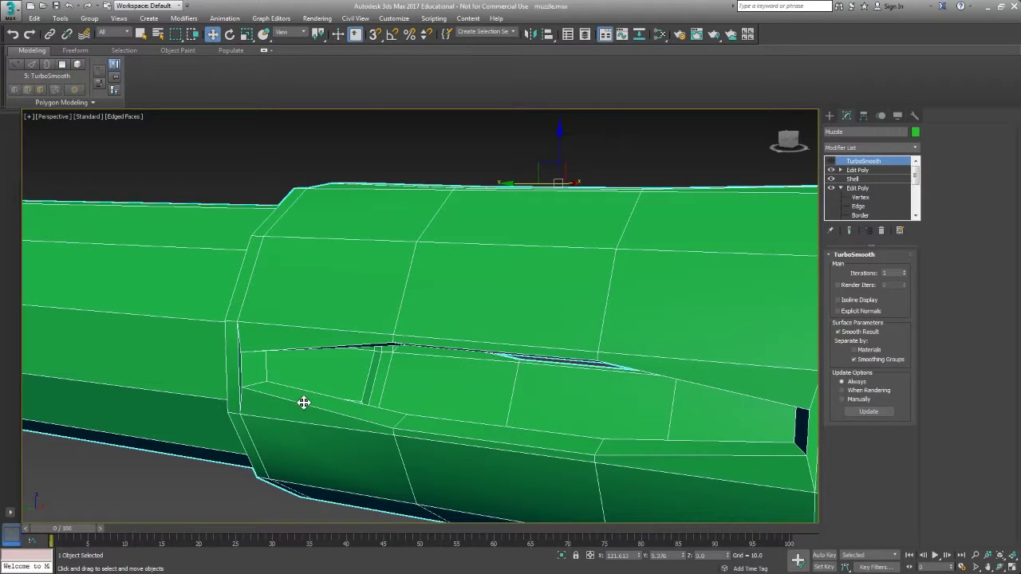
pyautogui.click(839, 170)
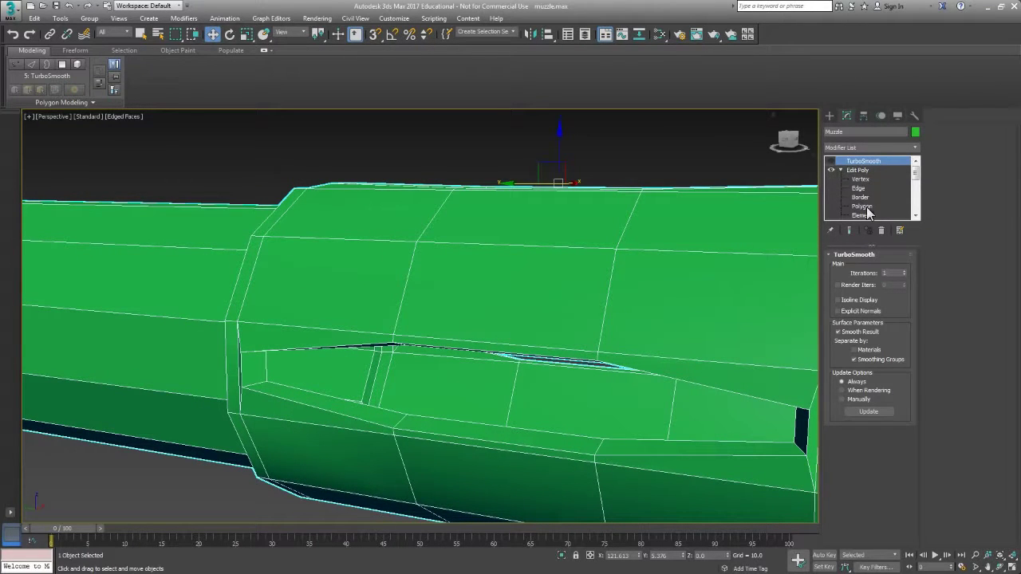
pyautogui.click(861, 206)
pyautogui.click(261, 366)
pyautogui.keyDown('alt'); pyautogui.moveTo(267, 367); pyautogui.dragTo(475, 385, button='middle'); pyautogui.keyUp('alt')
pyautogui.keyDown('ctrl'); pyautogui.click(438, 358); pyautogui.keyUp('ctrl')
pyautogui.keyDown('alt'); pyautogui.moveTo(311, 363); pyautogui.dragTo(303, 362, button='middle'); pyautogui.keyUp('alt')
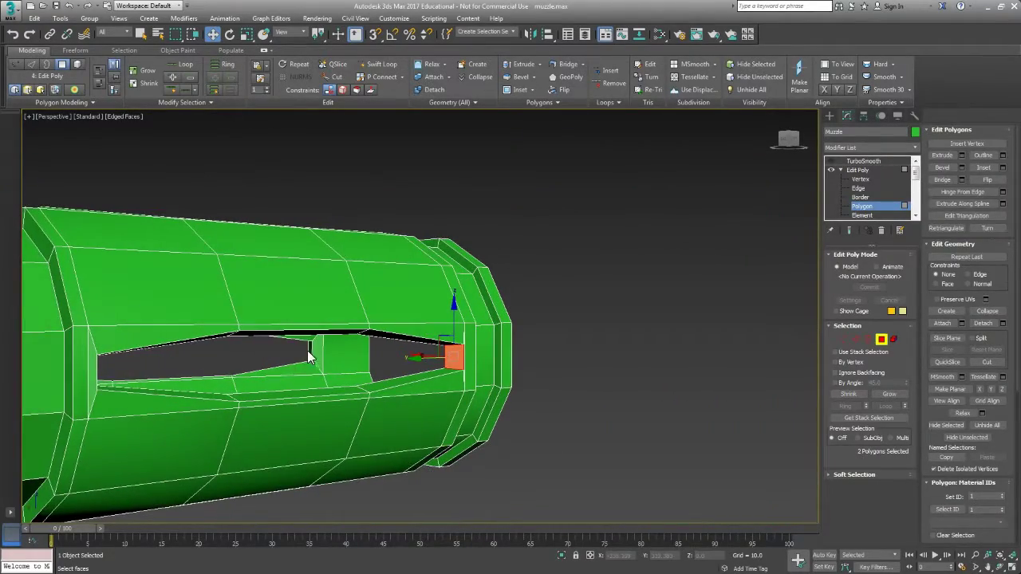
pyautogui.keyDown('ctrl'); pyautogui.click(310, 356); pyautogui.keyUp('ctrl')
pyautogui.keyDown('alt'); pyautogui.moveTo(462, 371); pyautogui.dragTo(276, 366, button='middle'); pyautogui.keyUp('alt')
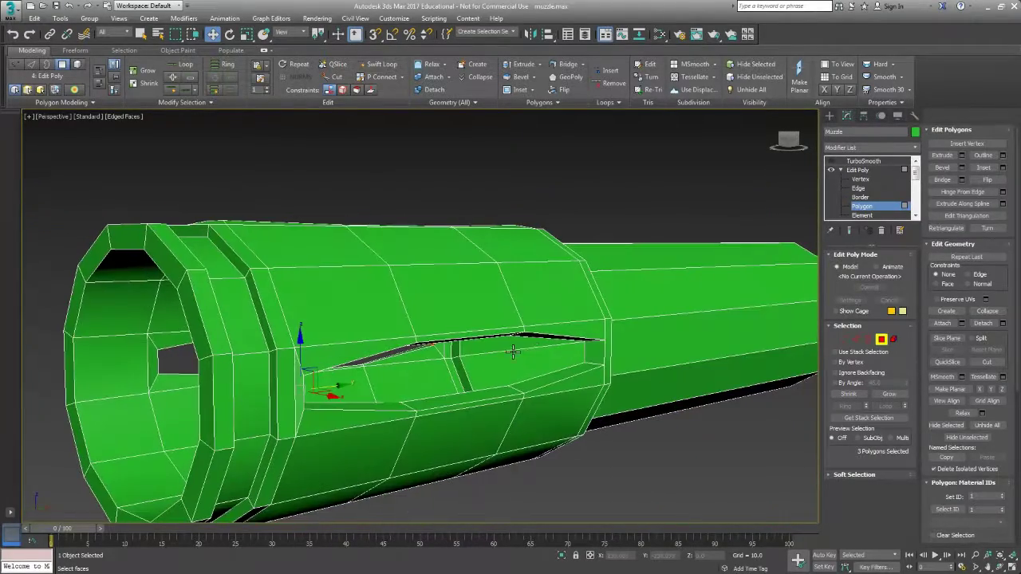
pyautogui.keyDown('ctrl'); pyautogui.click(587, 351); pyautogui.keyUp('ctrl')
pyautogui.keyDown('alt'); pyautogui.moveTo(587, 351); pyautogui.dragTo(441, 391, button='middle'); pyautogui.keyUp('alt')
pyautogui.keyDown('ctrl'); pyautogui.click(397, 431); pyautogui.keyUp('ctrl')
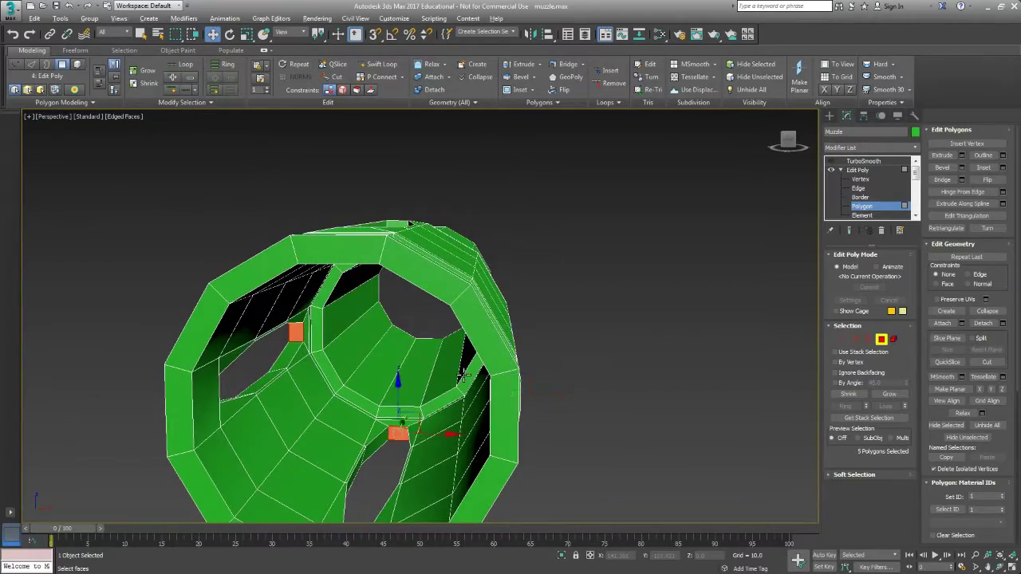
pyautogui.keyDown('alt'); pyautogui.moveTo(397, 431); pyautogui.dragTo(383, 310, button='middle'); pyautogui.keyUp('alt')
pyautogui.keyDown('ctrl'); pyautogui.click(406, 200); pyautogui.keyUp('ctrl')
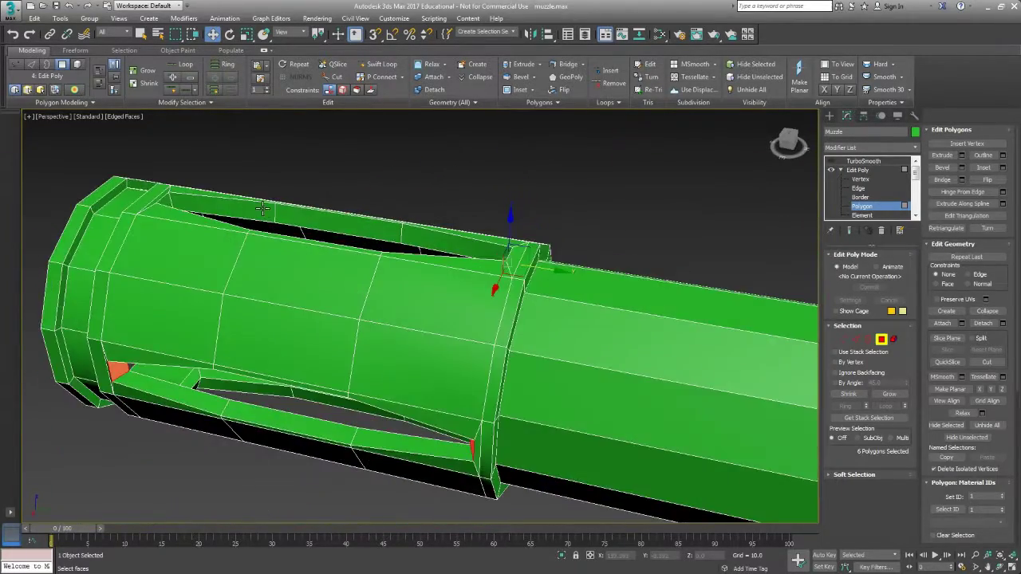
pyautogui.keyDown('alt'); pyautogui.moveTo(273, 232); pyautogui.dragTo(338, 302, button='middle'); pyautogui.keyUp('alt')
pyautogui.keyDown('ctrl'); pyautogui.click(288, 183); pyautogui.keyUp('ctrl')
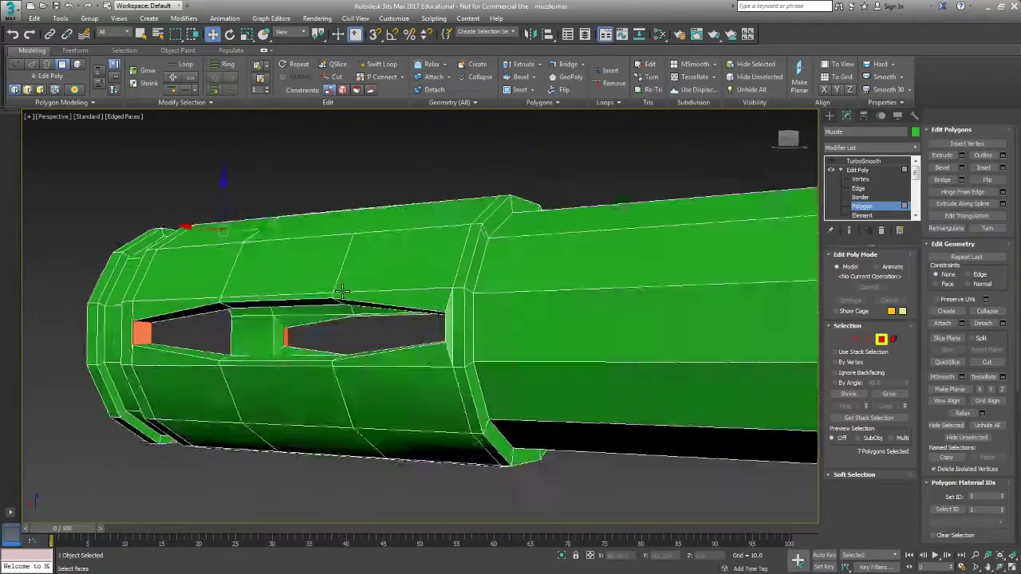
pyautogui.keyDown('alt'); pyautogui.moveTo(305, 332); pyautogui.dragTo(420, 269, button='middle'); pyautogui.keyUp('alt')
# Step: Try to scale the selected slot end polygons along the muzzle's length
pyautogui.press('e')
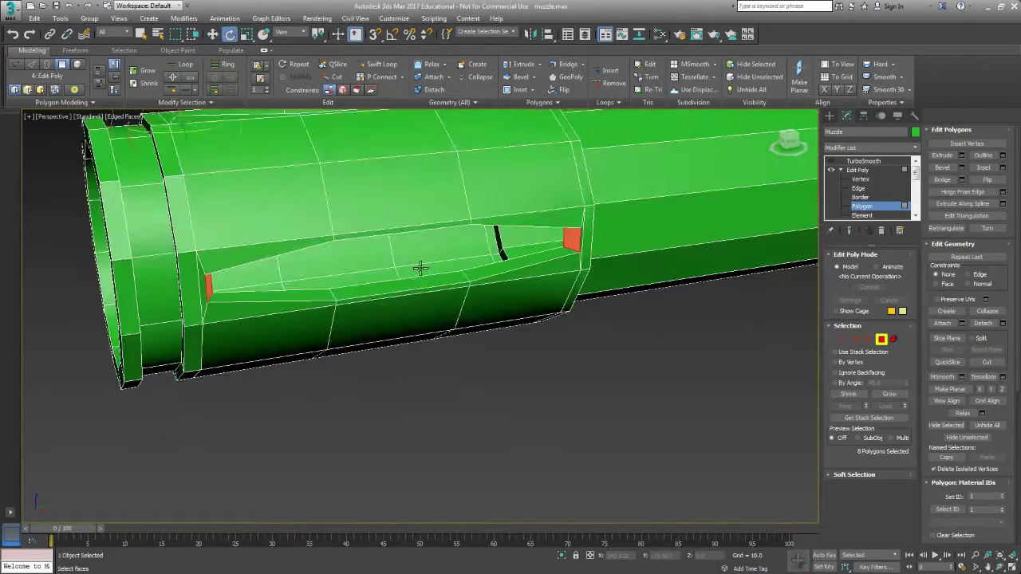
pyautogui.press('r')
pyautogui.keyDown('alt'); pyautogui.moveTo(445, 320); pyautogui.dragTo(431, 304, button='middle'); pyautogui.keyUp('alt')
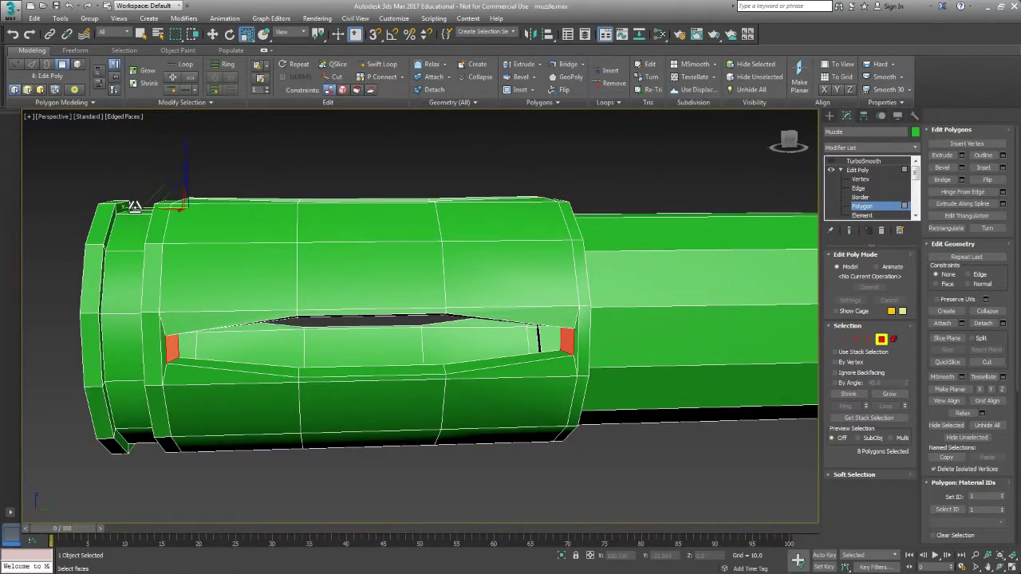
pyautogui.keyDown('alt'); pyautogui.moveTo(134, 206); pyautogui.dragTo(167, 215, button='middle'); pyautogui.keyUp('alt')
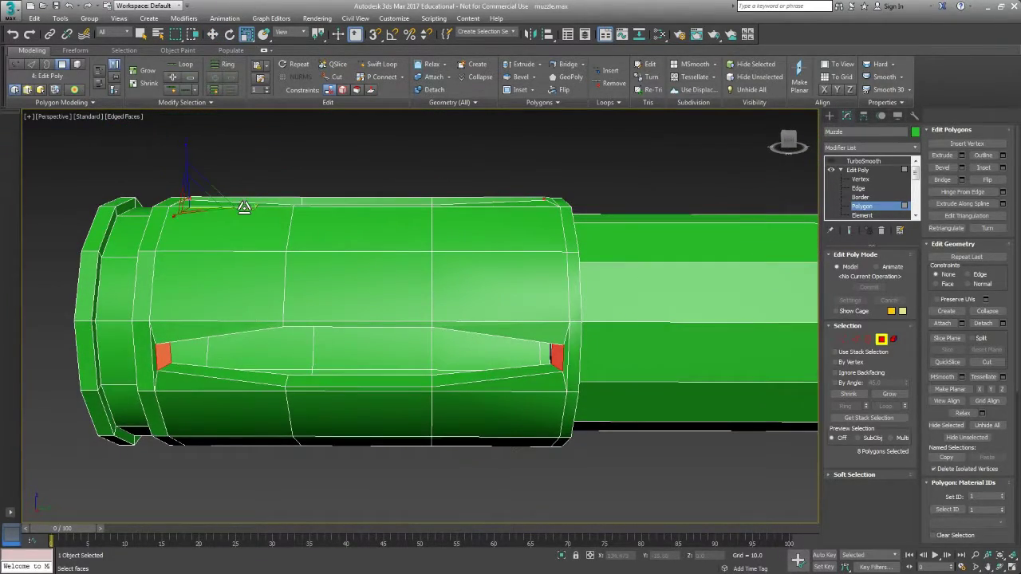
pyautogui.press('F3')
pyautogui.moveTo(245, 207); pyautogui.dragTo(216, 227)
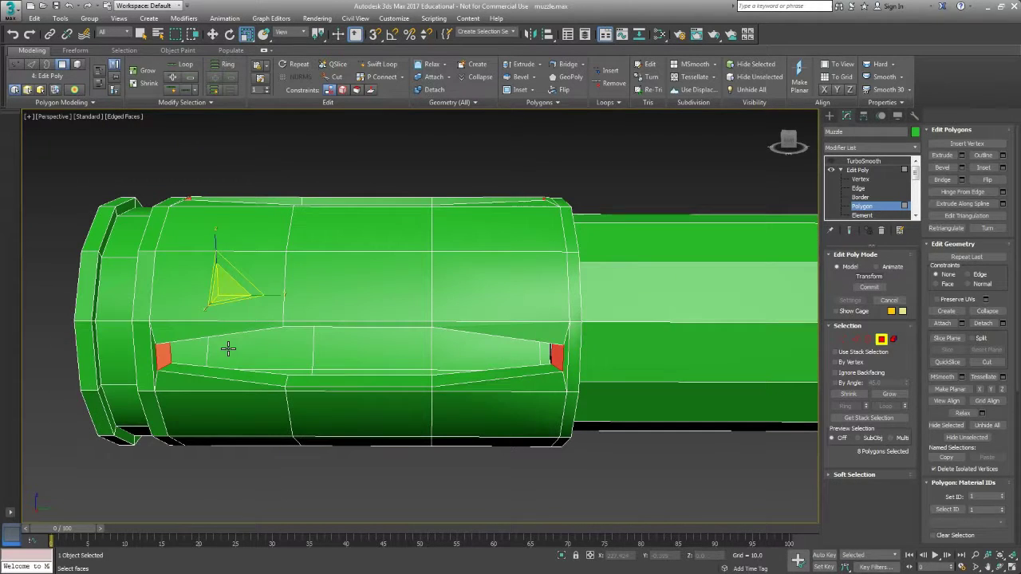
pyautogui.press('F3')
# Step: Convert the slot end polygon selection to vertices and scale them along the Y axis to 87 percent, shortening the slots
pyautogui.rightClick(163, 354)
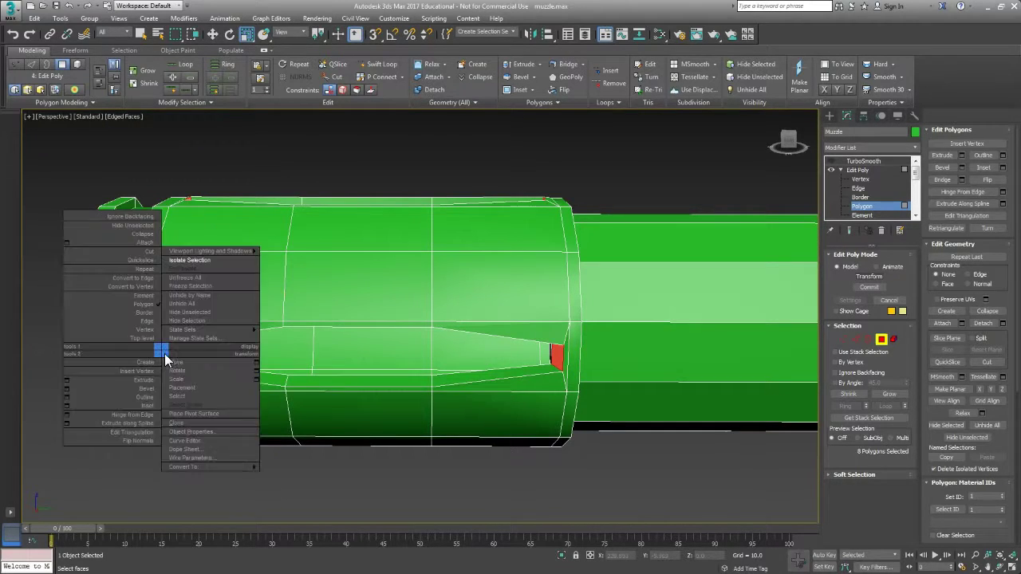
pyautogui.click(146, 289)
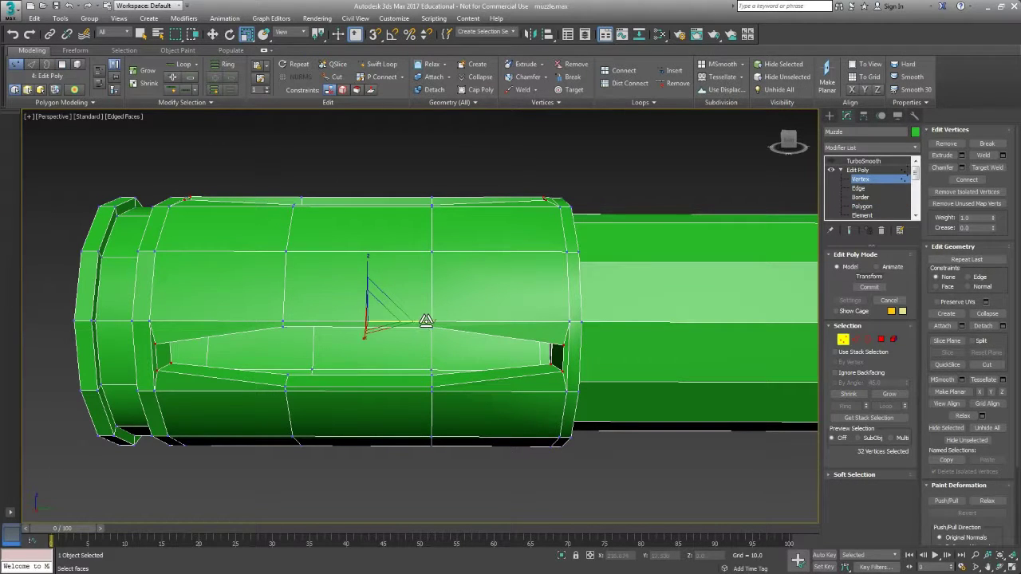
pyautogui.moveTo(424, 322); pyautogui.dragTo(421, 322)
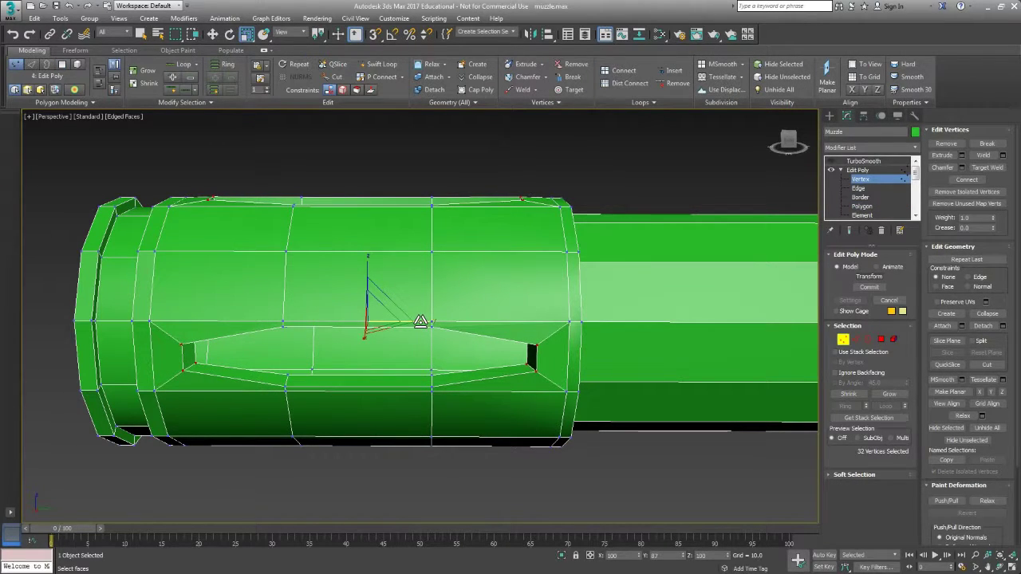
pyautogui.keyDown('alt'); pyautogui.moveTo(421, 322); pyautogui.dragTo(432, 365, button='middle'); pyautogui.keyUp('alt')
pyautogui.keyDown('alt'); pyautogui.moveTo(465, 334); pyautogui.dragTo(422, 363, button='middle'); pyautogui.keyUp('alt')
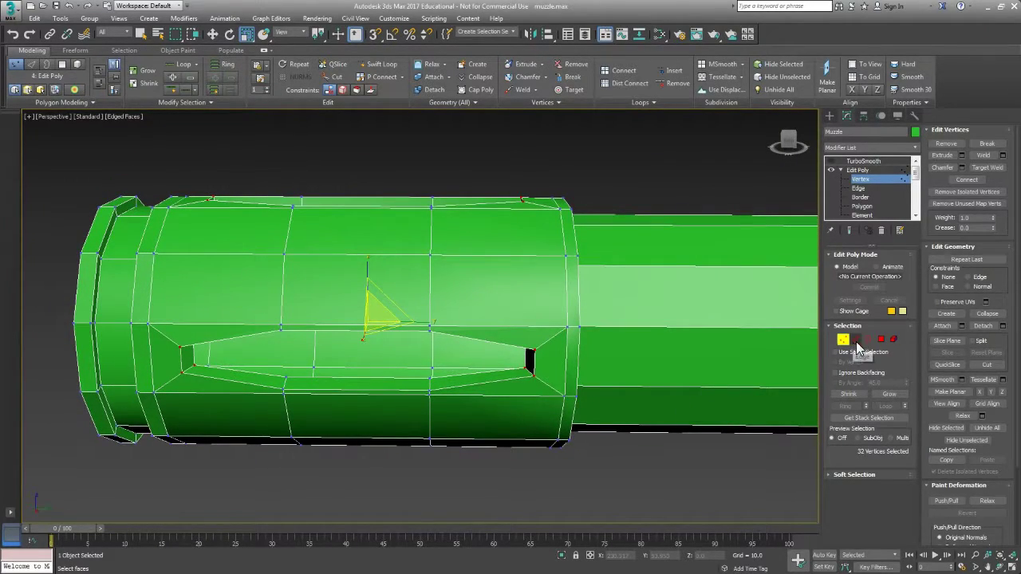
# Step: Select the eight inner wall polygons around the side slot and inset them by 0.5
pyautogui.click(880, 340)
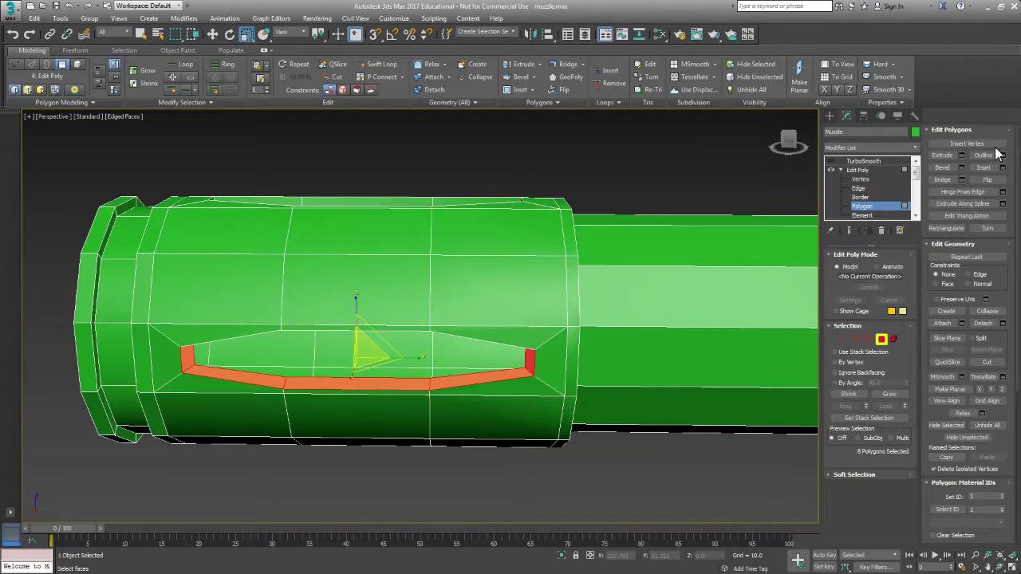
pyautogui.click(1003, 168)
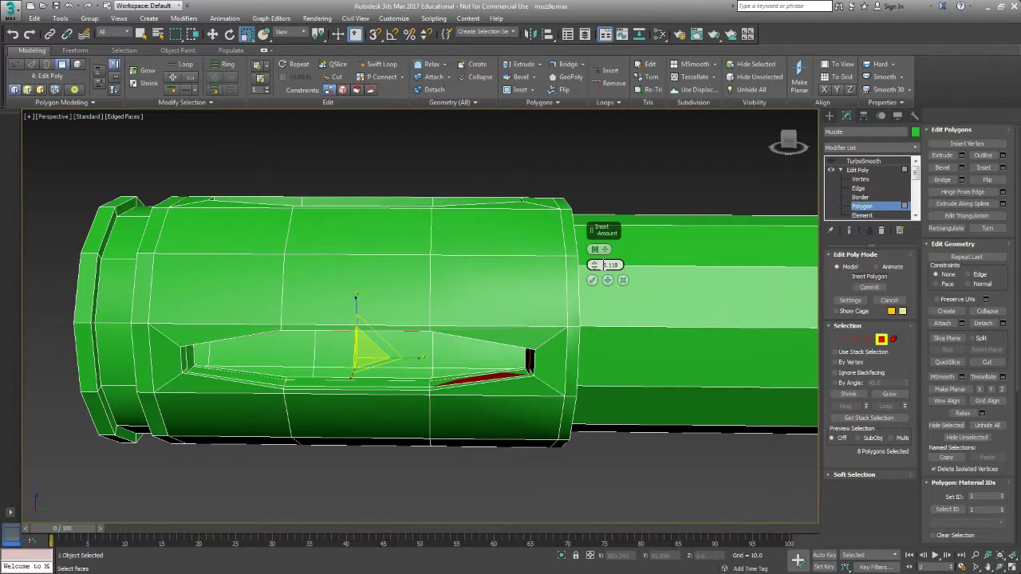
pyautogui.moveTo(598, 275); pyautogui.dragTo(597, 271)
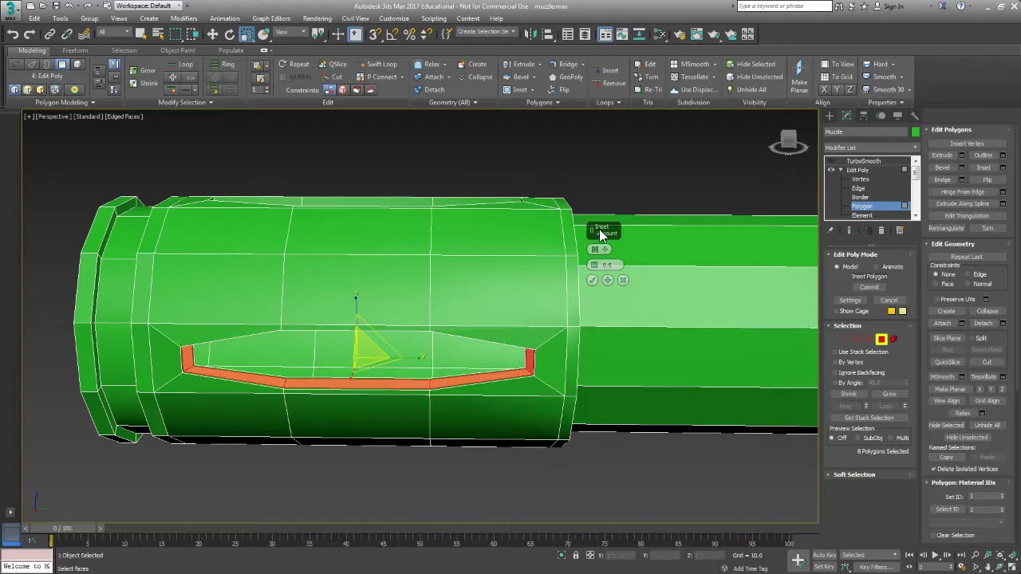
pyautogui.click(592, 280)
# Step: Inset the inner wall polygon loops of the other three slots together and leave polygon editing
pyautogui.keyDown('alt'); pyautogui.moveTo(423, 394); pyautogui.dragTo(470, 409, button='middle'); pyautogui.keyUp('alt')
pyautogui.click(338, 325)
pyautogui.keyDown('shift'); pyautogui.click(346, 311); pyautogui.keyUp('shift')
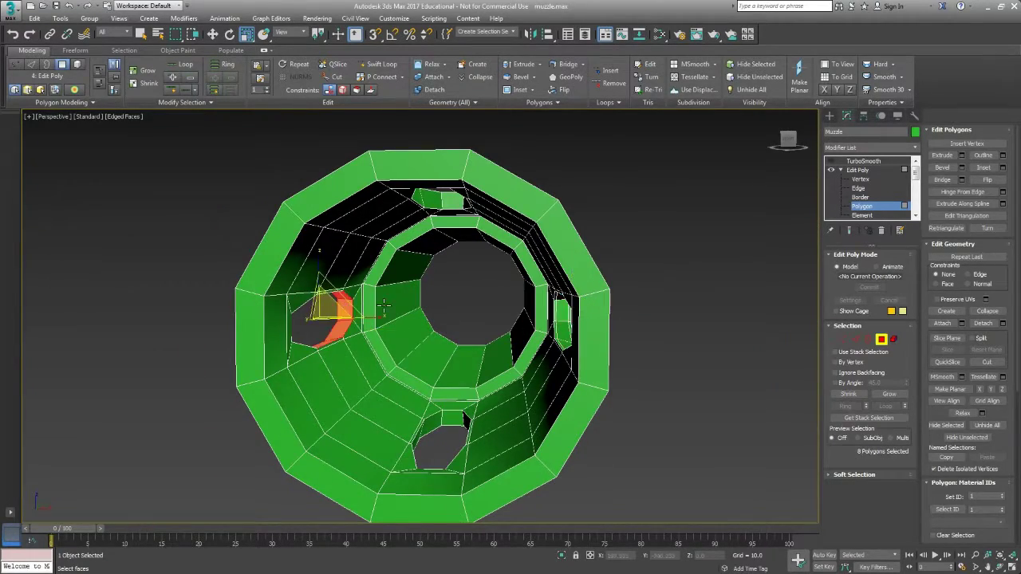
pyautogui.keyDown('alt'); pyautogui.moveTo(383, 275); pyautogui.dragTo(451, 249, button='middle'); pyautogui.keyUp('alt')
pyautogui.keyDown('ctrl'); pyautogui.click(452, 210); pyautogui.keyUp('ctrl')
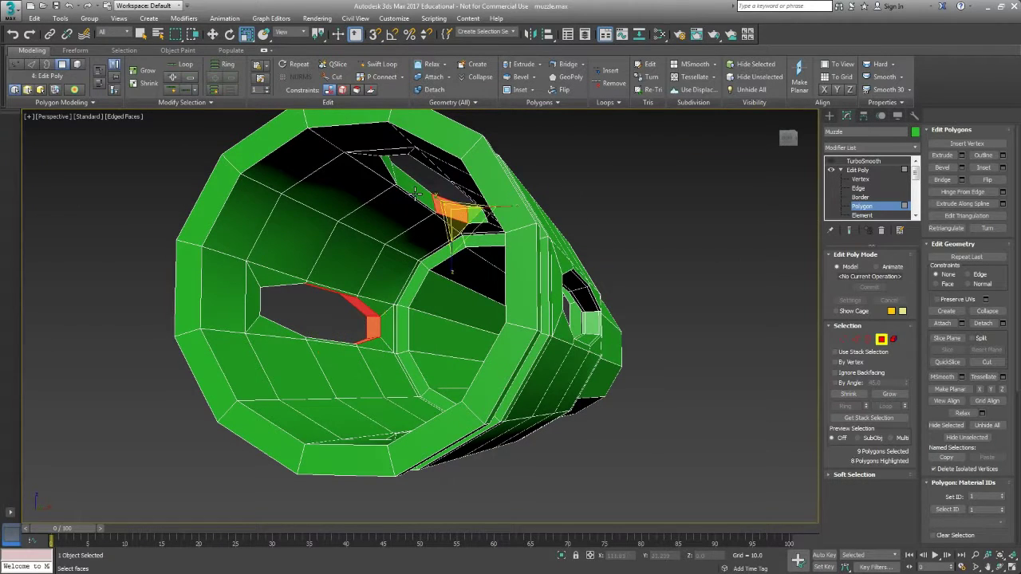
pyautogui.keyDown('shift'); pyautogui.click(416, 197); pyautogui.keyUp('shift')
pyautogui.keyDown('alt'); pyautogui.moveTo(418, 205); pyautogui.dragTo(483, 360, button='middle'); pyautogui.keyUp('alt')
pyautogui.keyDown('ctrl'); pyautogui.click(447, 401); pyautogui.keyUp('ctrl')
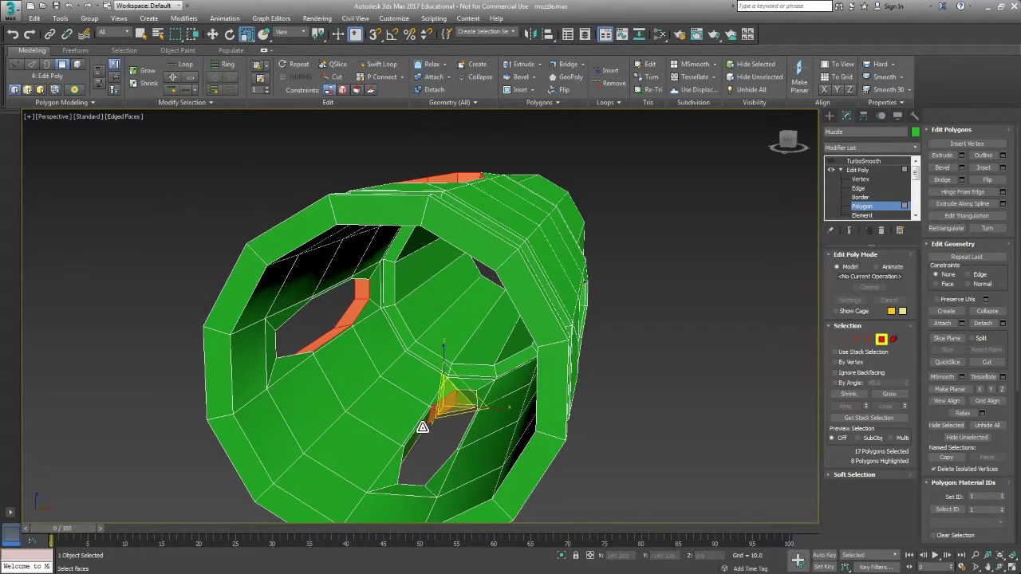
pyautogui.keyDown('ctrl'); pyautogui.keyDown('shift'); pyautogui.click(423, 421); pyautogui.keyUp('shift'); pyautogui.keyUp('ctrl')
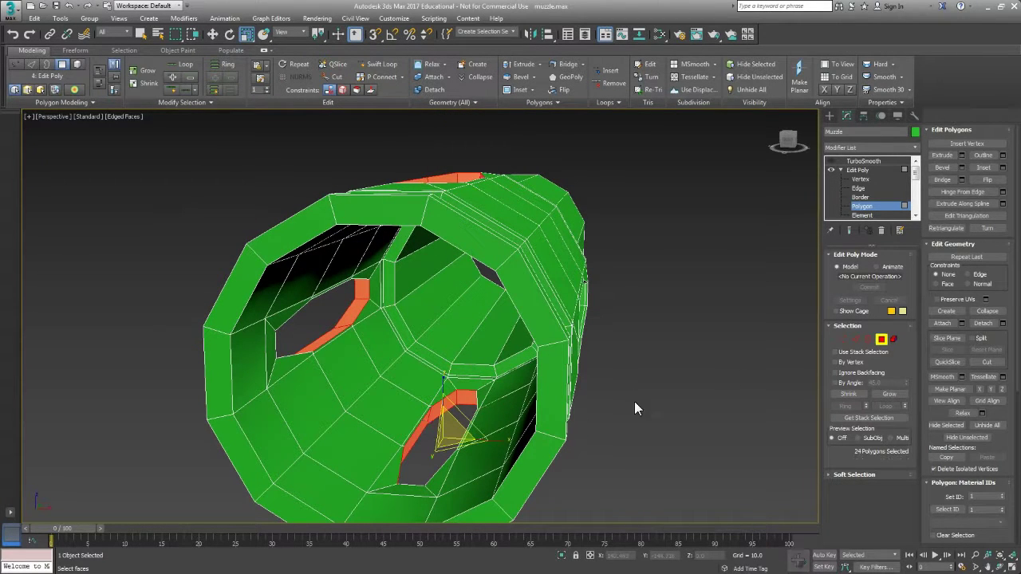
pyautogui.click(1002, 167)
pyautogui.keyDown('alt'); pyautogui.moveTo(619, 316); pyautogui.dragTo(739, 330, button='middle'); pyautogui.keyUp('alt')
pyautogui.click(593, 281)
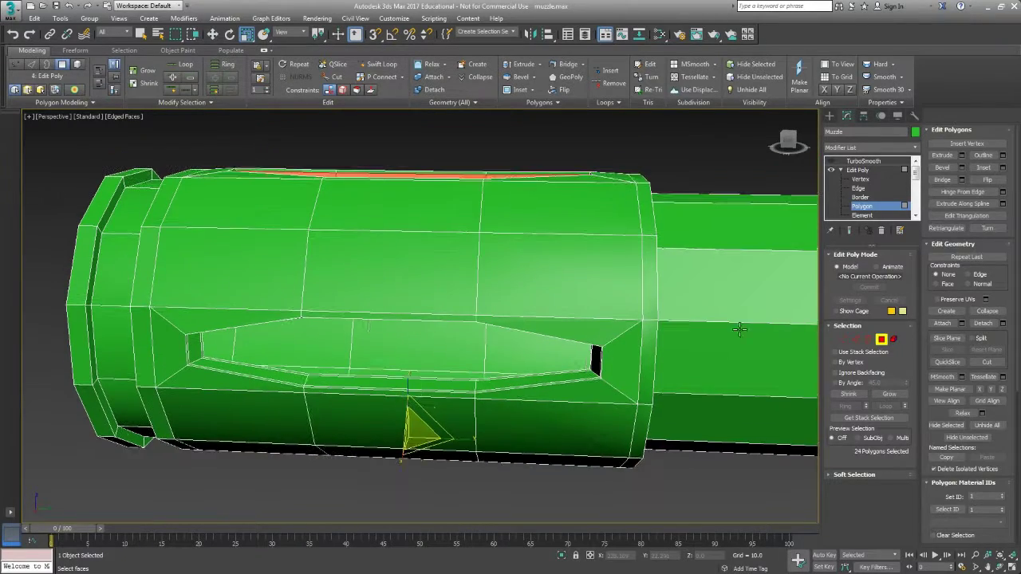
pyautogui.click(880, 339)
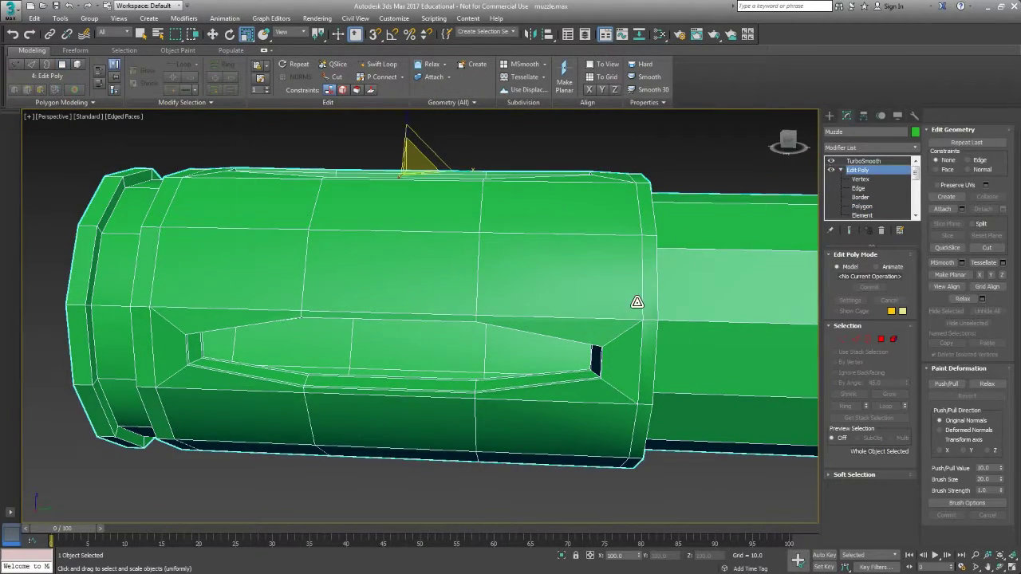
# Step: Examine the smoothed slots of the Muzzle at the TurboSmooth level, with the edge overlay hidden
pyautogui.moveTo(637, 303); pyautogui.dragTo(603, 285, button='middle')
pyautogui.click(867, 162)
pyautogui.click(652, 470)
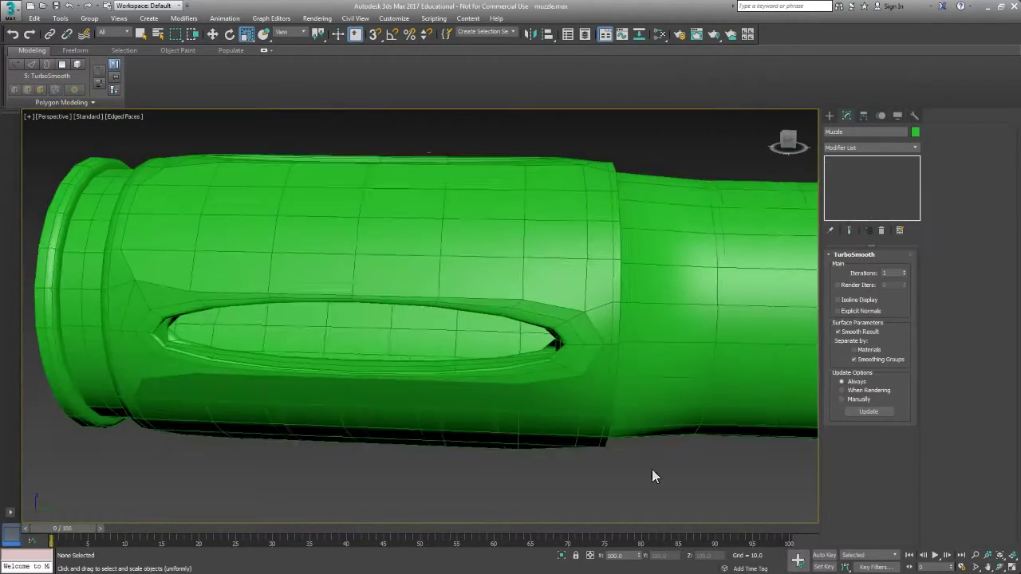
pyautogui.scroll(-3, 602, 447)
pyautogui.moveTo(602, 447)
pyautogui.keyDown('alt'); pyautogui.mouseDown(button='middle')
pyautogui.moveTo(572, 410)
pyautogui.moveTo(651, 378)
pyautogui.moveTo(685, 396)
pyautogui.moveTo(522, 380)
pyautogui.moveTo(536, 379)
pyautogui.moveTo(519, 358)
pyautogui.mouseUp(button='middle'); pyautogui.keyUp('alt')
pyautogui.press('F4')
pyautogui.click(504, 382)
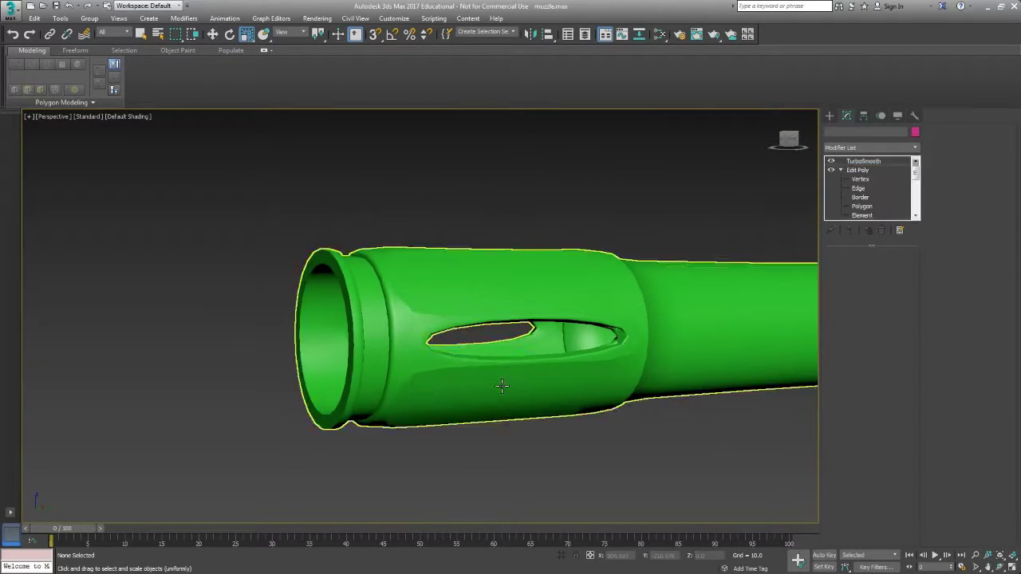
# Step: Insert an edge loop with Swift Loop around the shoulder face where the wide slotted section meets the narrower barrel
pyautogui.click(855, 170)
pyautogui.moveTo(722, 310)
pyautogui.keyDown('alt'); pyautogui.mouseDown(button='middle')
pyautogui.moveTo(668, 346)
pyautogui.moveTo(699, 343)
pyautogui.moveTo(544, 336)
pyautogui.moveTo(566, 358)
pyautogui.moveTo(554, 338)
pyautogui.moveTo(563, 331)
pyautogui.moveTo(531, 316)
pyautogui.mouseUp(button='middle'); pyautogui.keyUp('alt')
pyautogui.press('F3')
pyautogui.press('F3')
pyautogui.press('F4')
pyautogui.scroll(2, 546, 310)
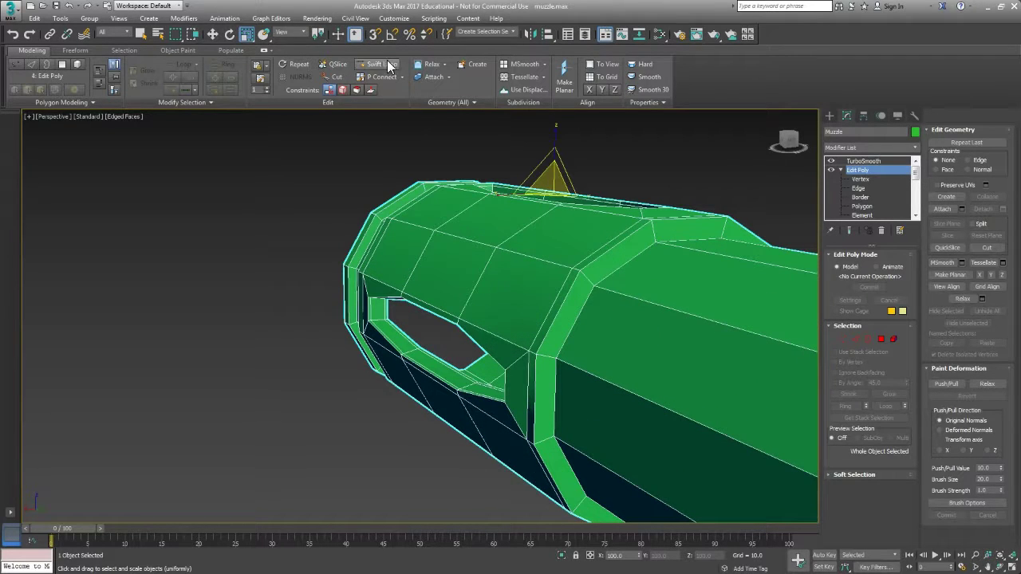
pyautogui.click(856, 341)
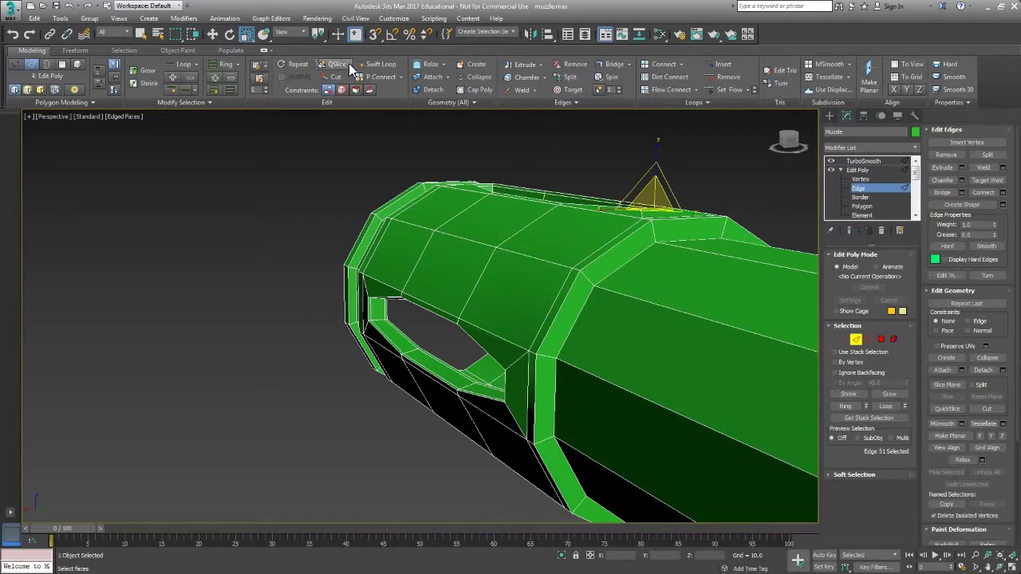
pyautogui.click(380, 64)
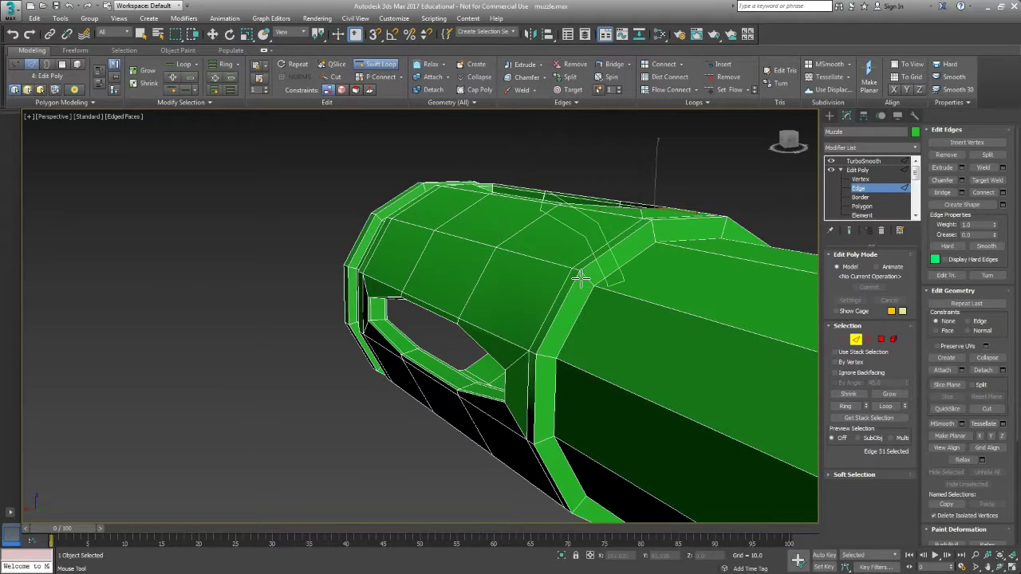
pyautogui.scroll(3, 584, 303)
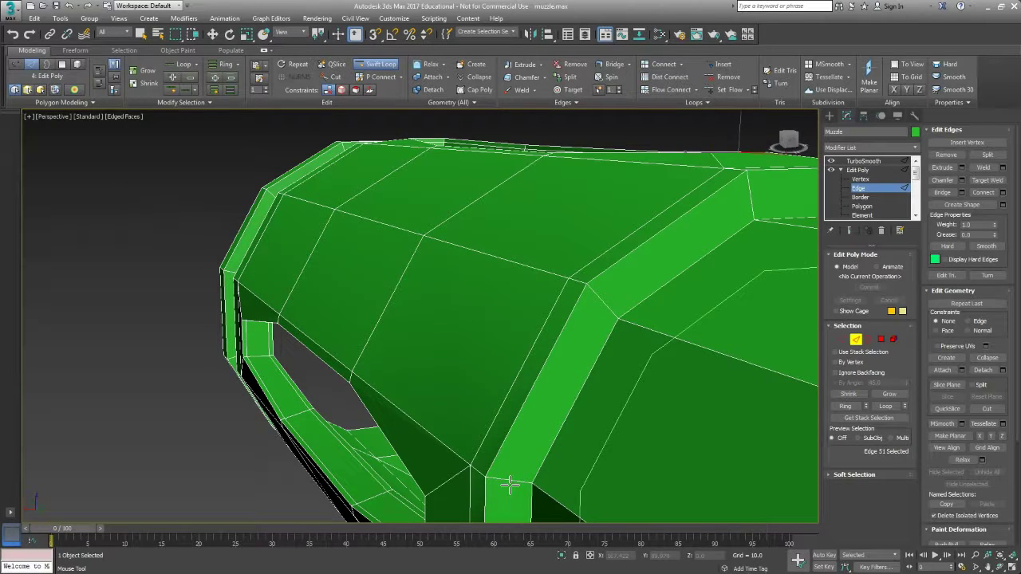
pyautogui.moveTo(509, 484); pyautogui.dragTo(513, 403, button='middle')
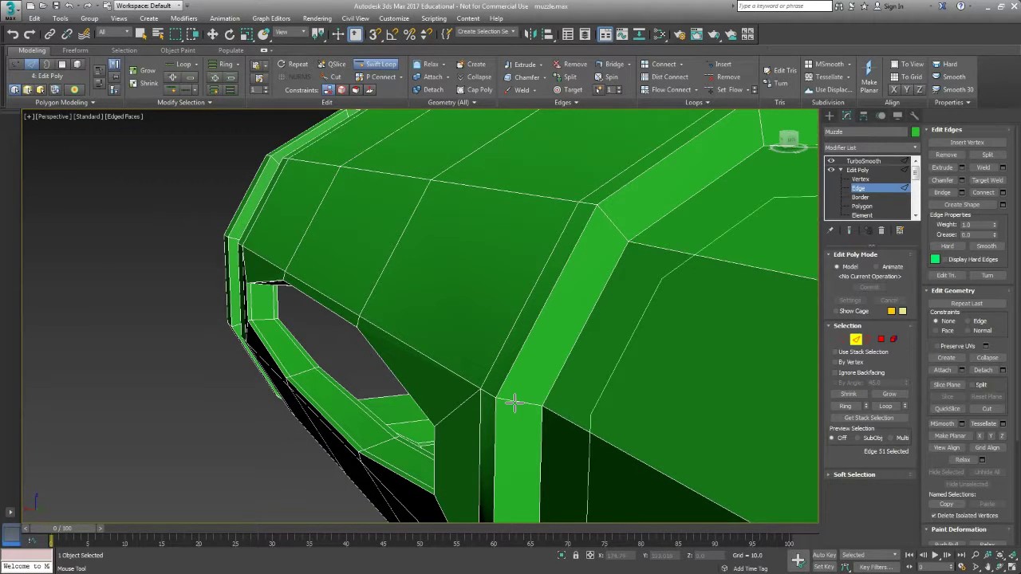
pyautogui.click(510, 400)
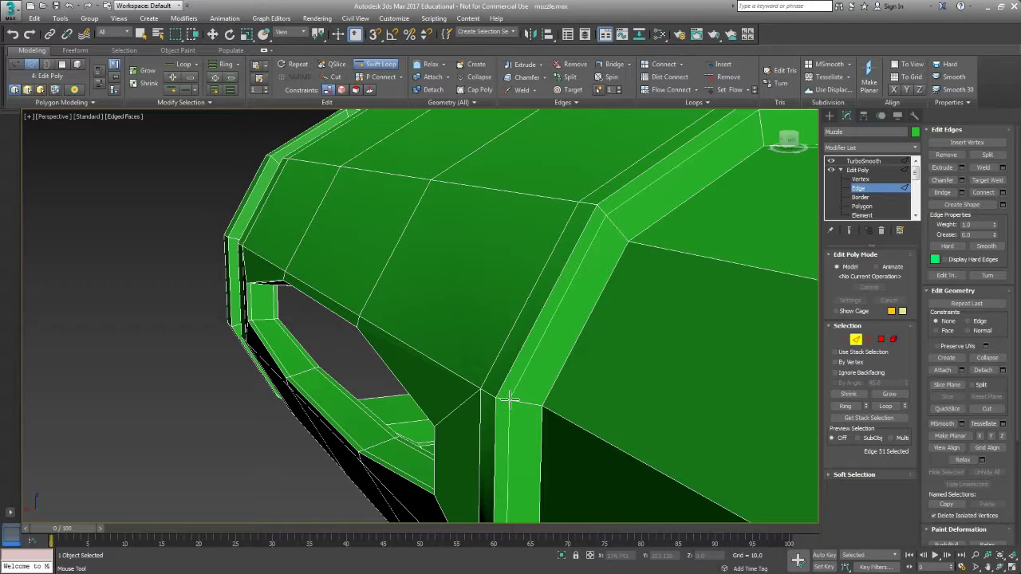
# Step: Leave edge editing and Swift Loop, and check the shoulder at the TurboSmooth level
pyautogui.moveTo(540, 437); pyautogui.dragTo(535, 420, button='middle')
pyautogui.press('2')
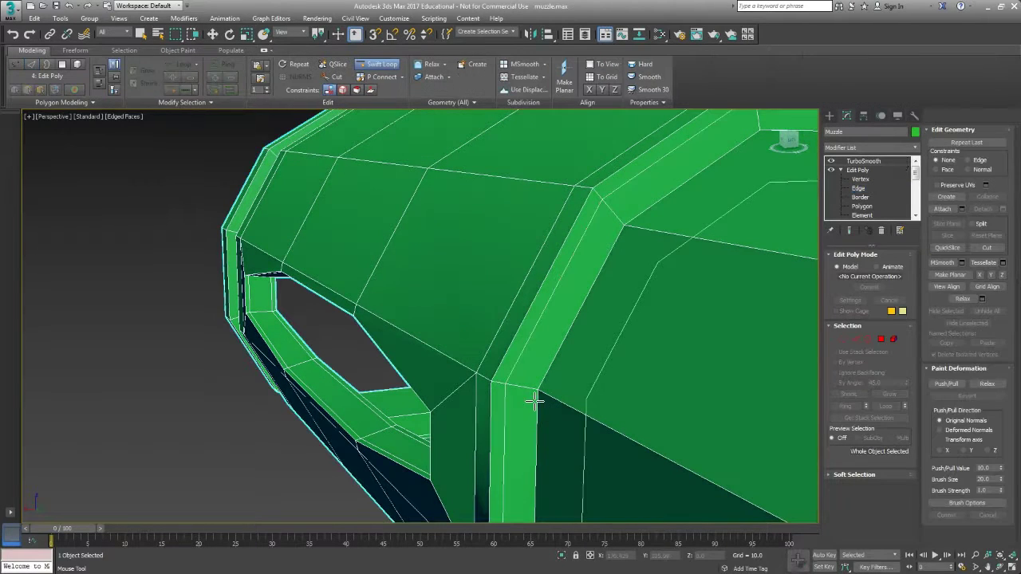
pyautogui.press('w')
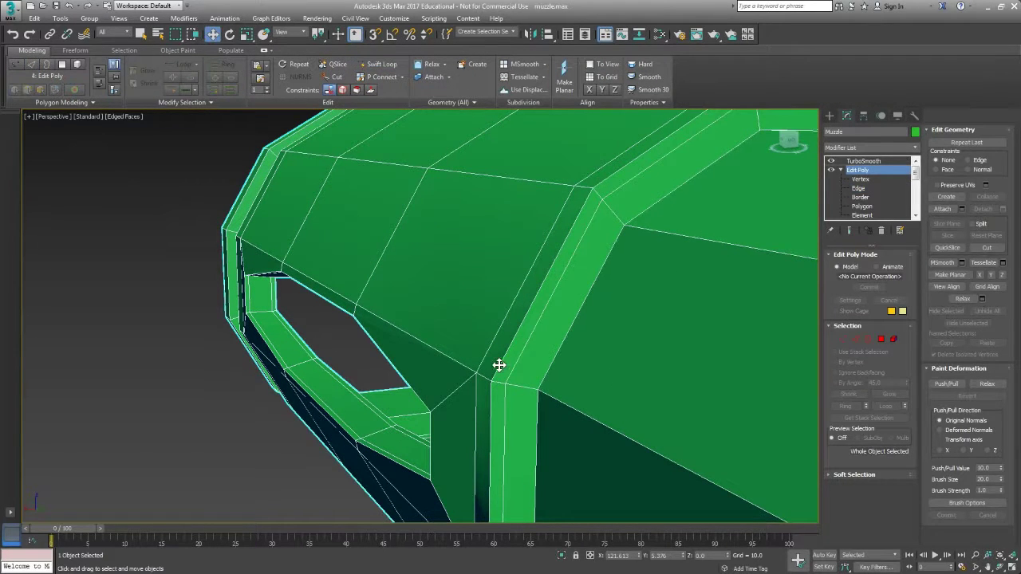
pyautogui.press('Up')
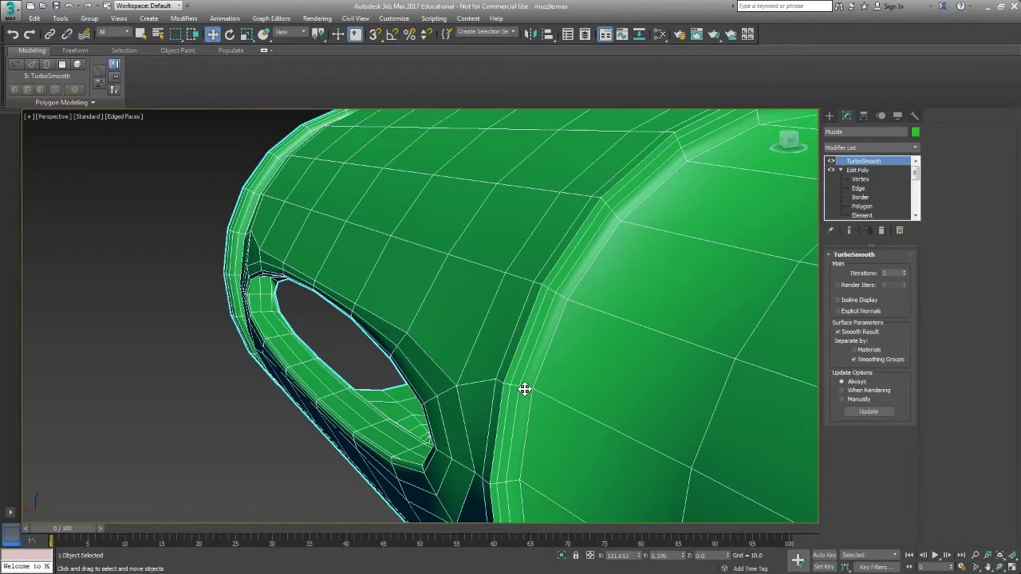
# Step: Select the ring of short edges running across the shoulder face between the slotted section and the barrel
pyautogui.click(866, 188)
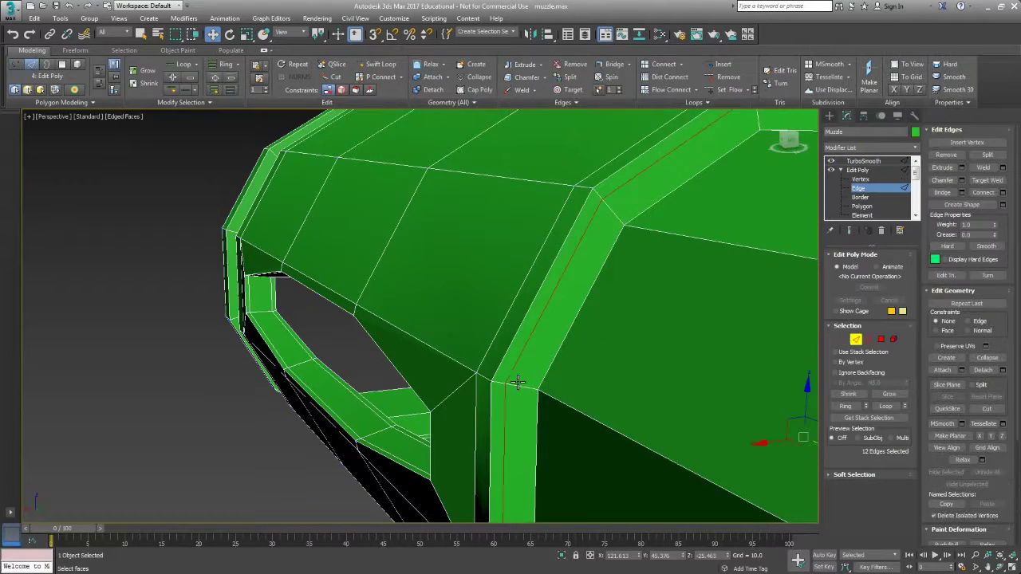
pyautogui.click(523, 387)
pyautogui.moveTo(524, 388); pyautogui.dragTo(516, 354, button='middle')
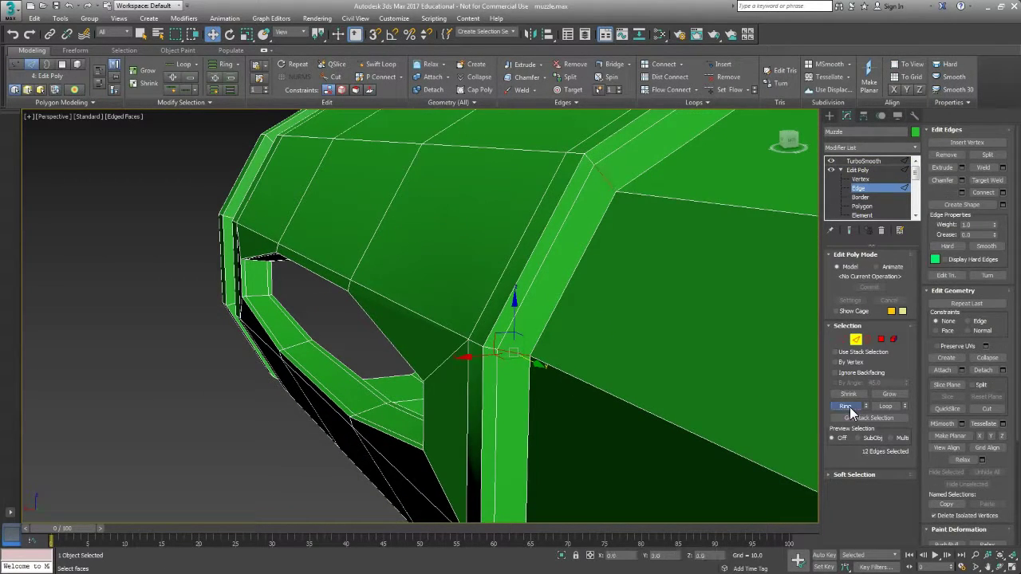
pyautogui.scroll(-1, 560, 330)
pyautogui.moveTo(605, 382); pyautogui.dragTo(552, 349, button='middle')
pyautogui.scroll(-4, 610, 443)
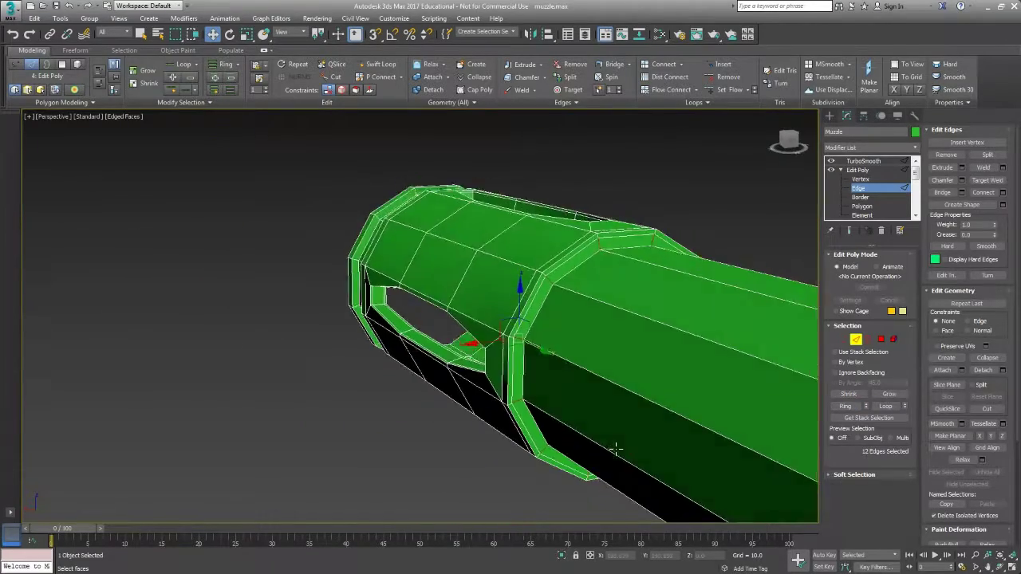
pyautogui.keyDown('alt'); pyautogui.moveTo(615, 449); pyautogui.dragTo(594, 411, button='middle'); pyautogui.keyUp('alt')
# Step: Apply Auto Smooth with a threshold of 45 to the whole Muzzle element and leave element editing
pyautogui.click(891, 341)
pyautogui.click(650, 366)
pyautogui.moveTo(661, 400); pyautogui.dragTo(514, 366, button='middle')
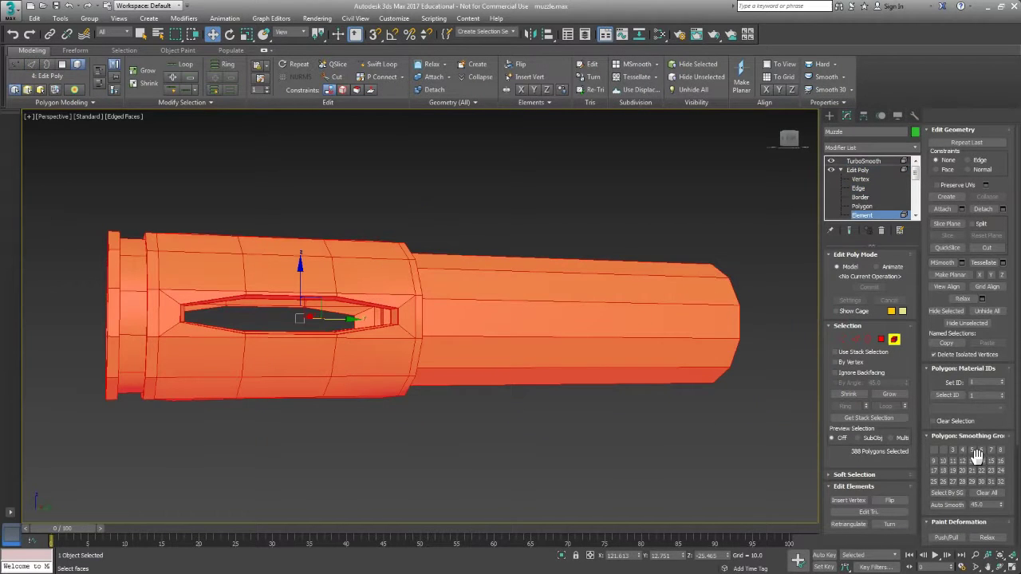
pyautogui.click(953, 505)
pyautogui.click(726, 473)
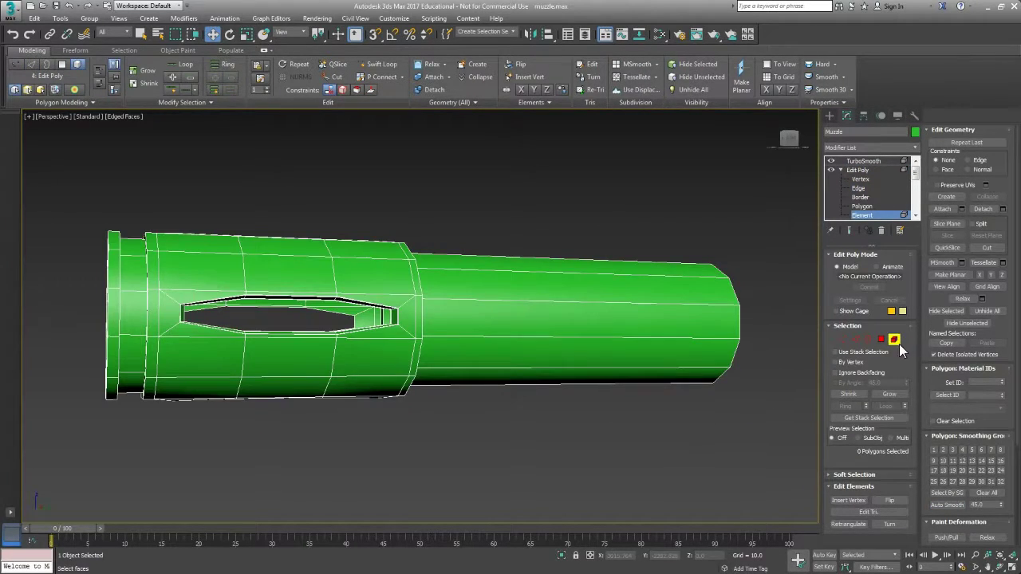
pyautogui.click(893, 339)
# Step: Examine the smoothed Muzzle from its side and open front end at the TurboSmooth level, without the edge overlay
pyautogui.click(863, 161)
pyautogui.click(575, 382)
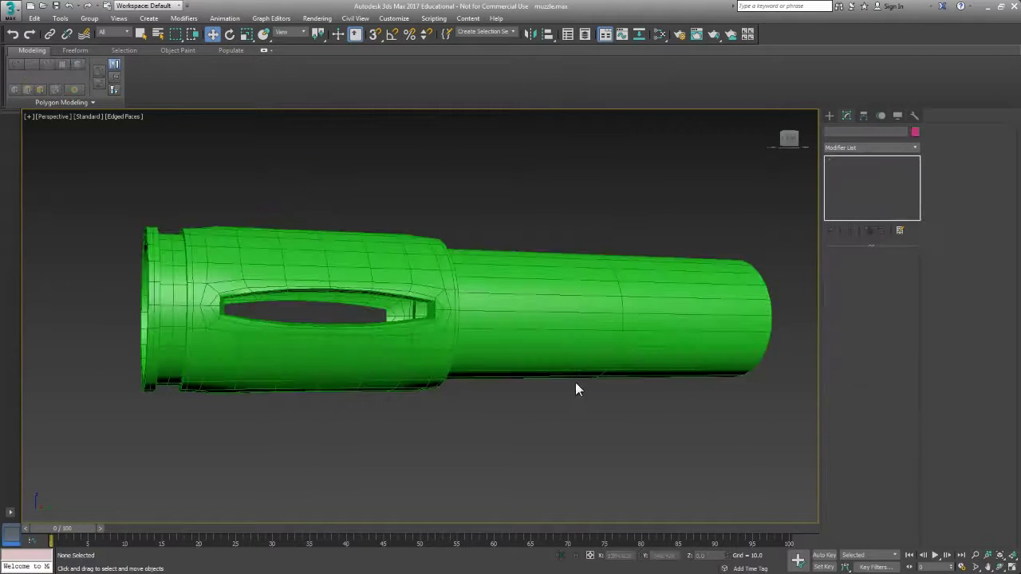
pyautogui.moveTo(575, 383)
pyautogui.keyDown('alt'); pyautogui.mouseDown(button='middle')
pyautogui.moveTo(515, 366)
pyautogui.moveTo(505, 378)
pyautogui.mouseUp(button='middle'); pyautogui.keyUp('alt')
pyautogui.press('F4')
pyautogui.moveTo(335, 463); pyautogui.dragTo(389, 472, button='middle')
pyautogui.moveTo(389, 472)
pyautogui.keyDown('alt'); pyautogui.mouseDown(button='middle')
pyautogui.moveTo(372, 397)
pyautogui.moveTo(391, 368)
pyautogui.moveTo(422, 385)
pyautogui.moveTo(374, 397)
pyautogui.moveTo(516, 404)
pyautogui.moveTo(531, 385)
pyautogui.moveTo(534, 403)
pyautogui.moveTo(590, 344)
pyautogui.moveTo(540, 396)
pyautogui.moveTo(563, 405)
pyautogui.moveTo(521, 419)
pyautogui.moveTo(542, 374)
pyautogui.mouseUp(button='middle'); pyautogui.keyUp('alt')
pyautogui.click(591, 344)
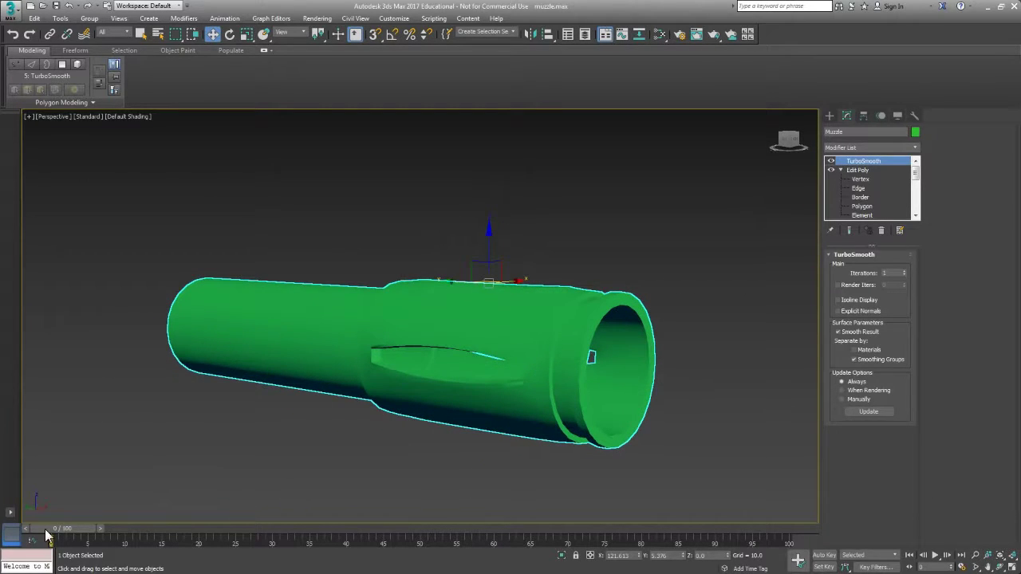
pyautogui.keyDown('alt'); pyautogui.moveTo(625, 395); pyautogui.dragTo(721, 258, button='middle'); pyautogui.keyUp('alt')
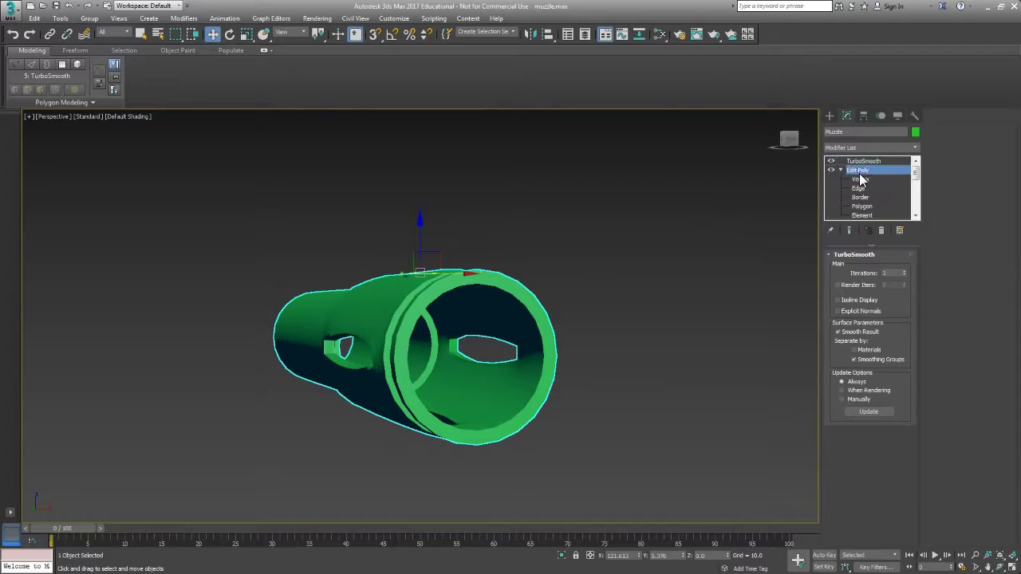
# Step: Examine the inner walls, slot openings and inner ring of the unsmoothed Muzzle at Border level with edges shown
pyautogui.moveTo(535, 332)
pyautogui.mouseDown(button='middle')
pyautogui.moveTo(547, 332)
pyautogui.moveTo(540, 338)
pyautogui.mouseUp(button='middle')
pyautogui.scroll(5, 519, 387)
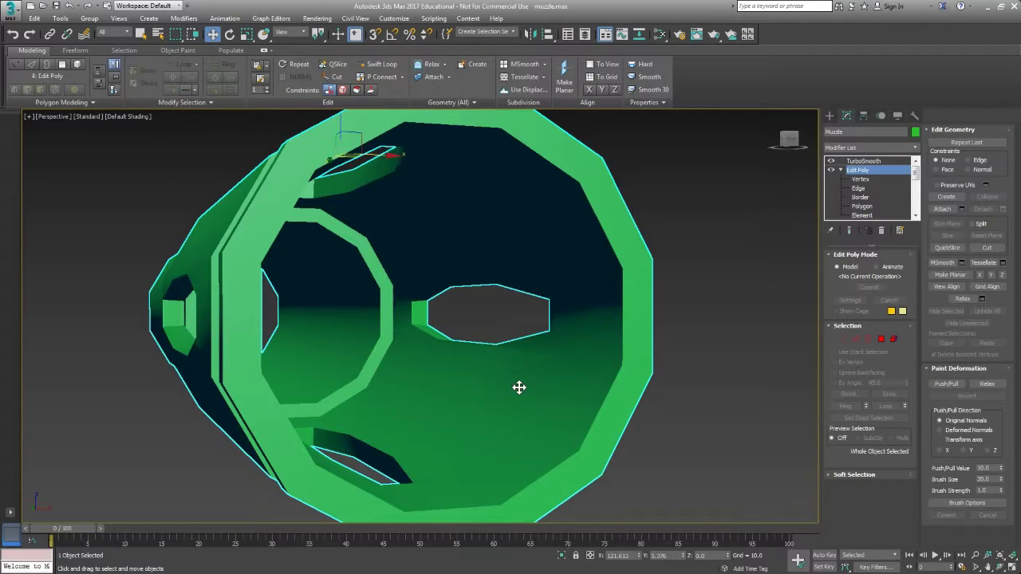
pyautogui.click(864, 339)
pyautogui.keyDown('alt'); pyautogui.moveTo(574, 375); pyautogui.dragTo(471, 410, button='middle'); pyautogui.keyUp('alt')
pyautogui.press('F4')
pyautogui.keyDown('alt'); pyautogui.moveTo(449, 296); pyautogui.dragTo(471, 356, button='middle'); pyautogui.keyUp('alt')
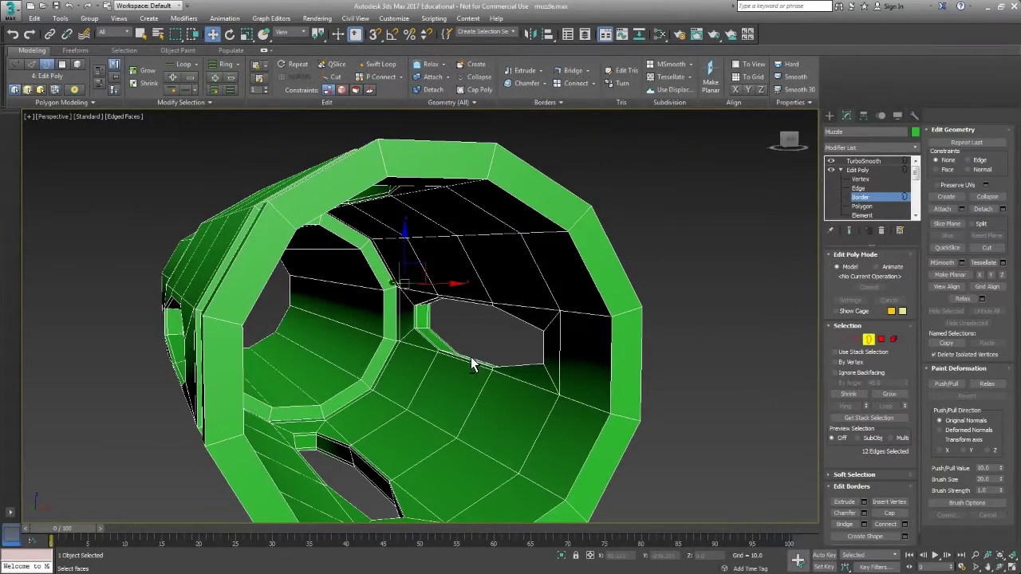
pyautogui.moveTo(441, 404)
pyautogui.keyDown('alt'); pyautogui.mouseDown(button='middle')
pyautogui.moveTo(449, 390)
pyautogui.moveTo(436, 393)
pyautogui.mouseUp(button='middle'); pyautogui.keyUp('alt')
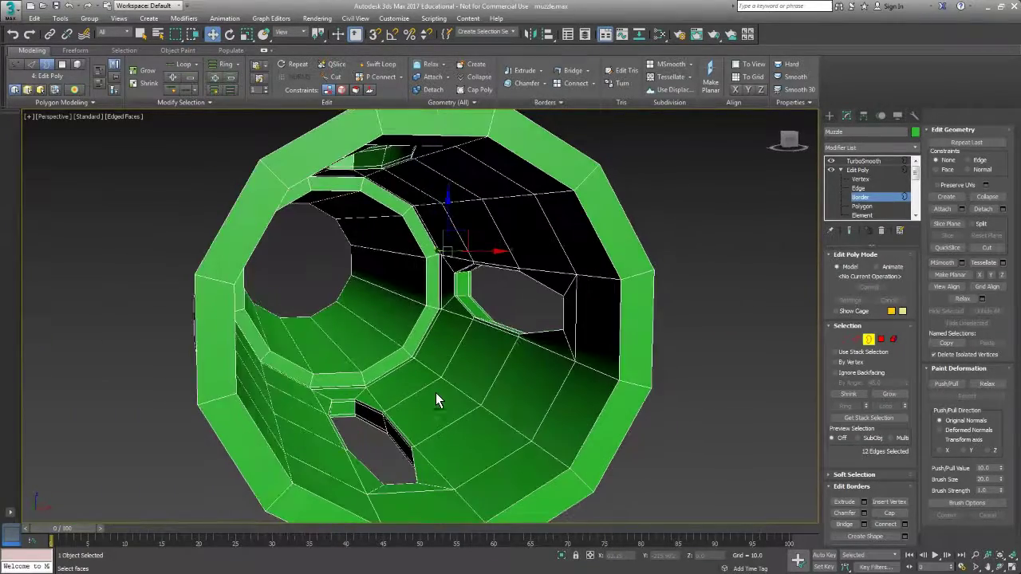
pyautogui.moveTo(463, 350)
pyautogui.keyDown('alt'); pyautogui.mouseDown(button='middle')
pyautogui.moveTo(421, 365)
pyautogui.moveTo(450, 380)
pyautogui.moveTo(446, 369)
pyautogui.moveTo(461, 374)
pyautogui.moveTo(454, 368)
pyautogui.mouseUp(button='middle'); pyautogui.keyUp('alt')
pyautogui.moveTo(356, 348); pyautogui.dragTo(454, 323, button='middle')
pyautogui.scroll(-5, 383, 341)
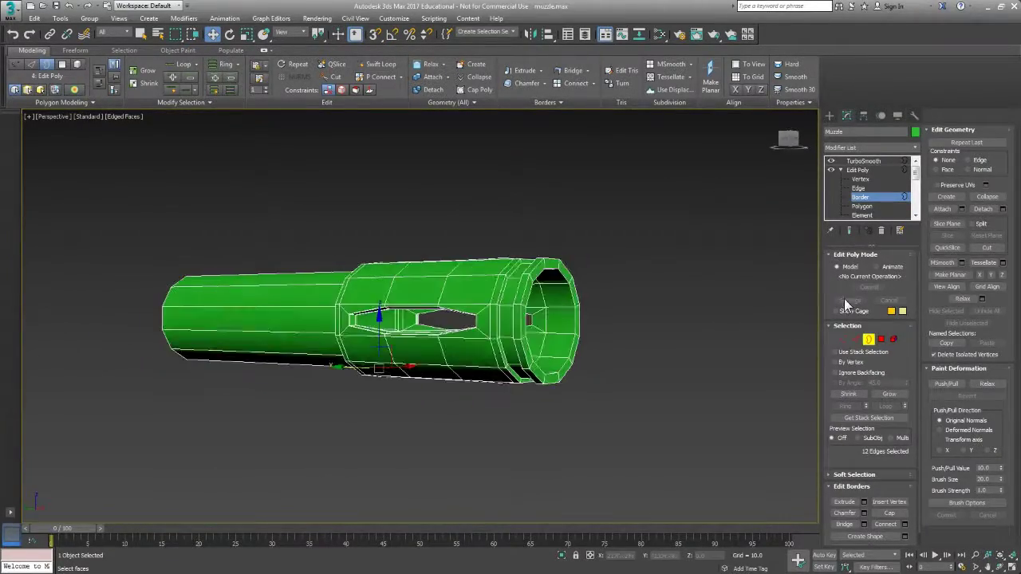